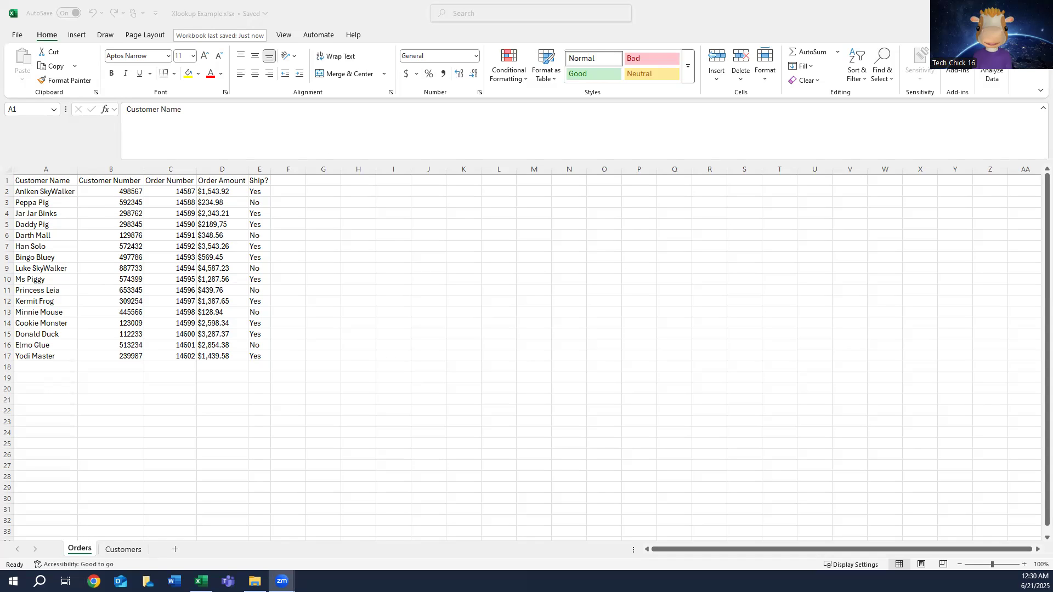
# Step: Examine the Customer Number column on both the Orders and Customers sheets as the field they share
pyautogui.click(123, 549)
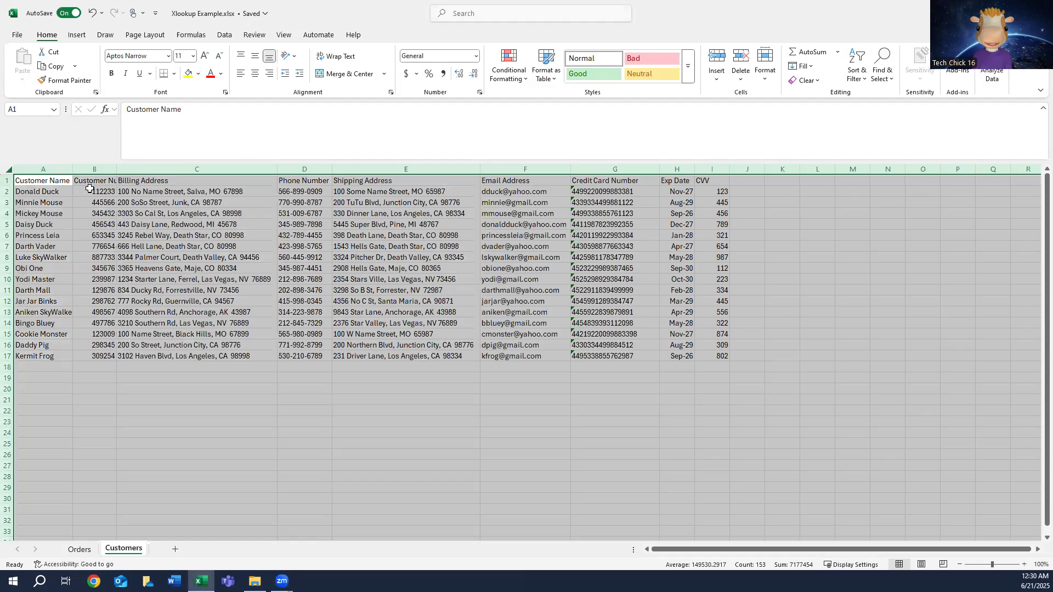
pyautogui.click(82, 549)
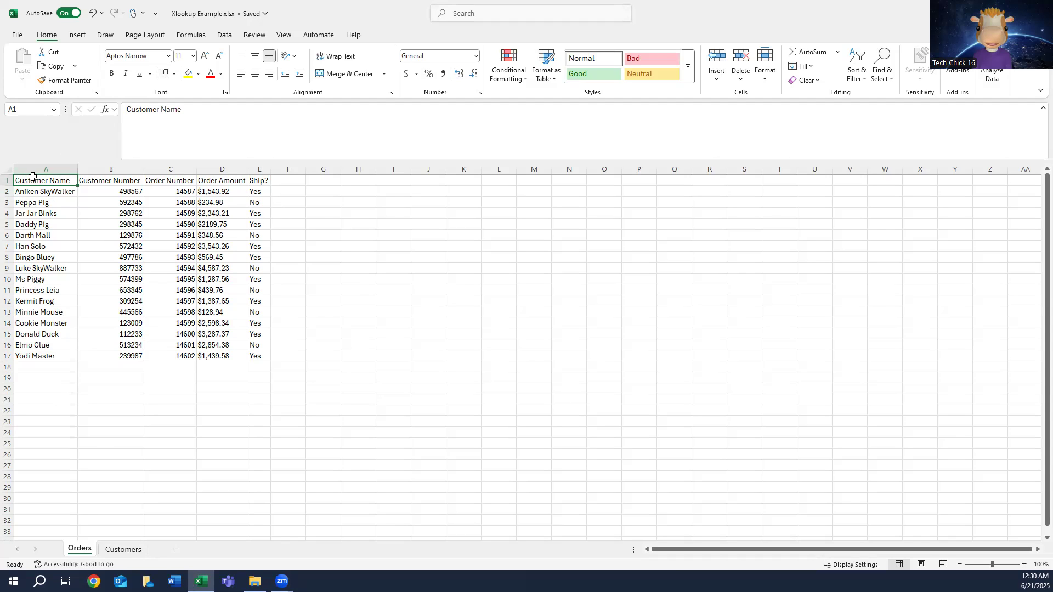
pyautogui.click(124, 170)
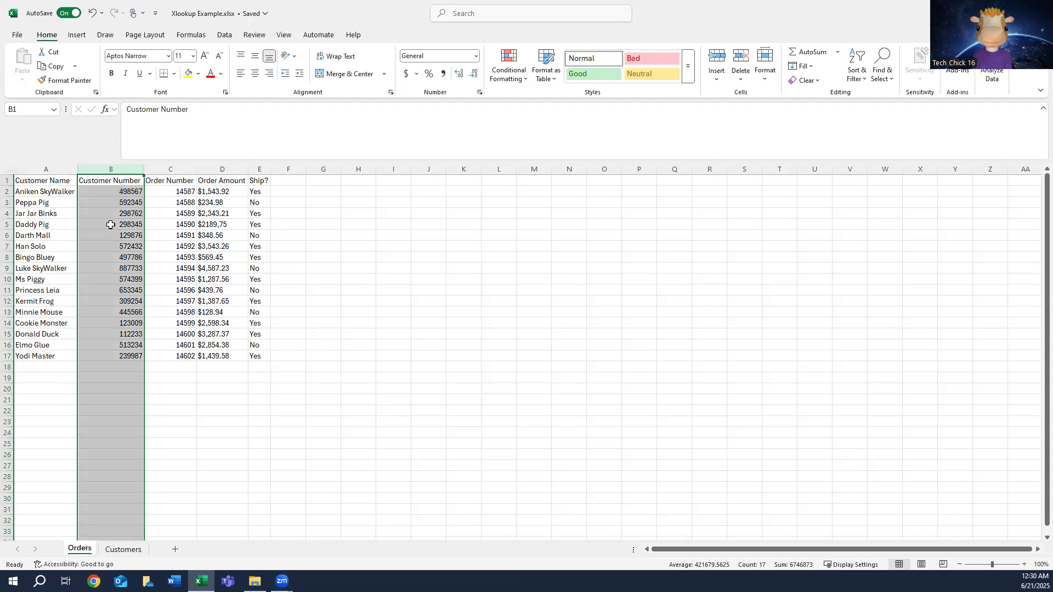
pyautogui.click(125, 550)
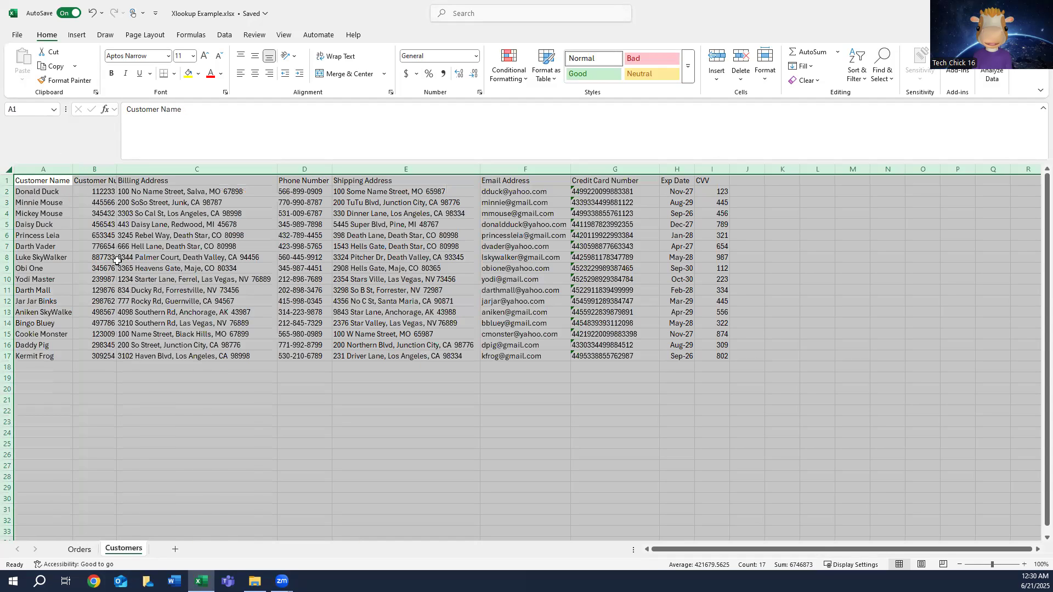
pyautogui.click(96, 167)
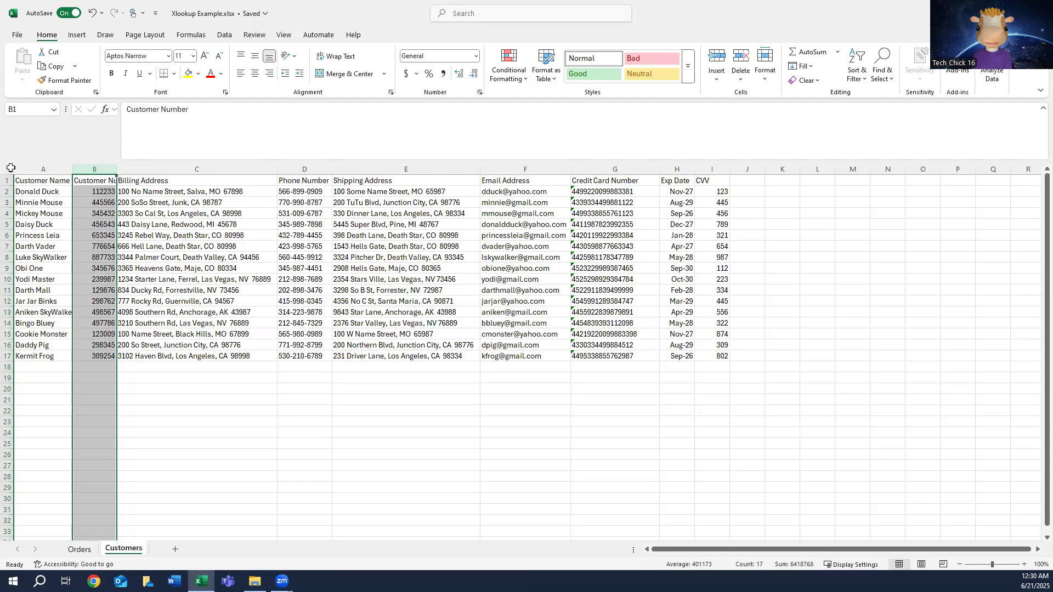
# Step: AutoFit the width of all columns on the Customers sheet, then select the Shipping Address column
pyautogui.click(10, 171)
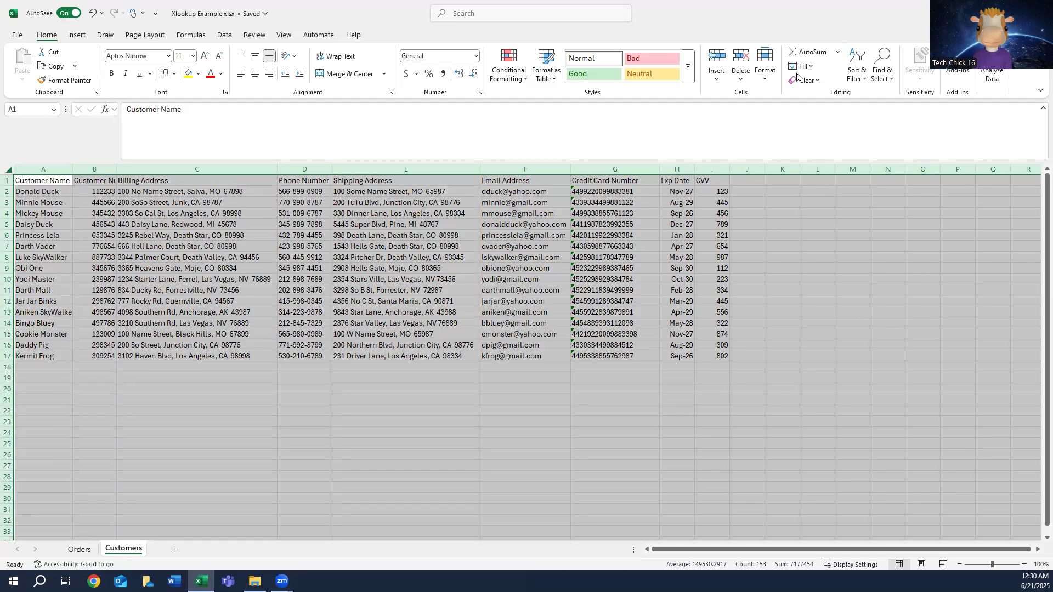
pyautogui.click(770, 82)
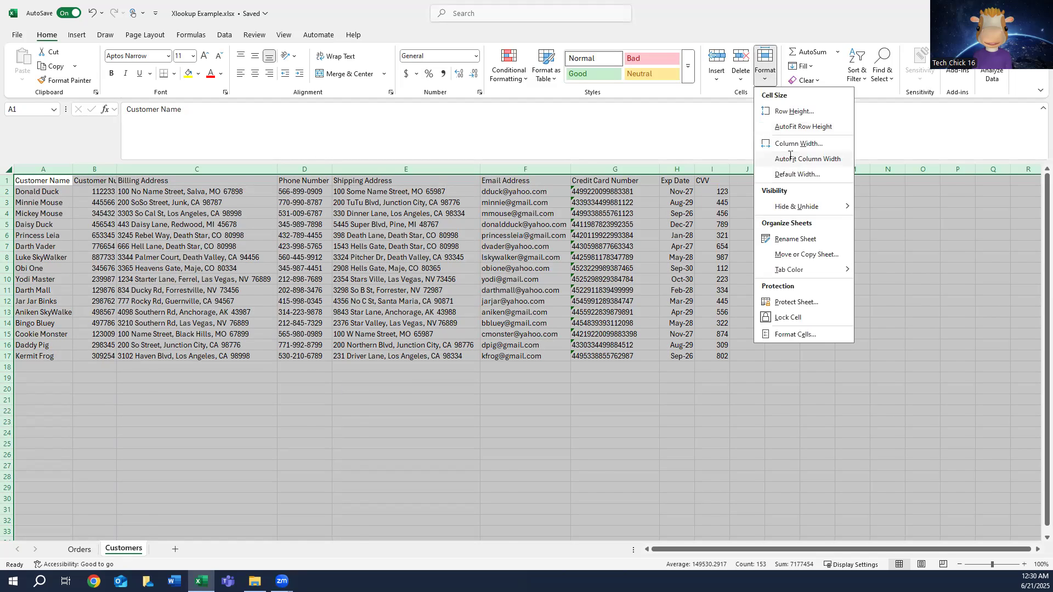
pyautogui.click(790, 158)
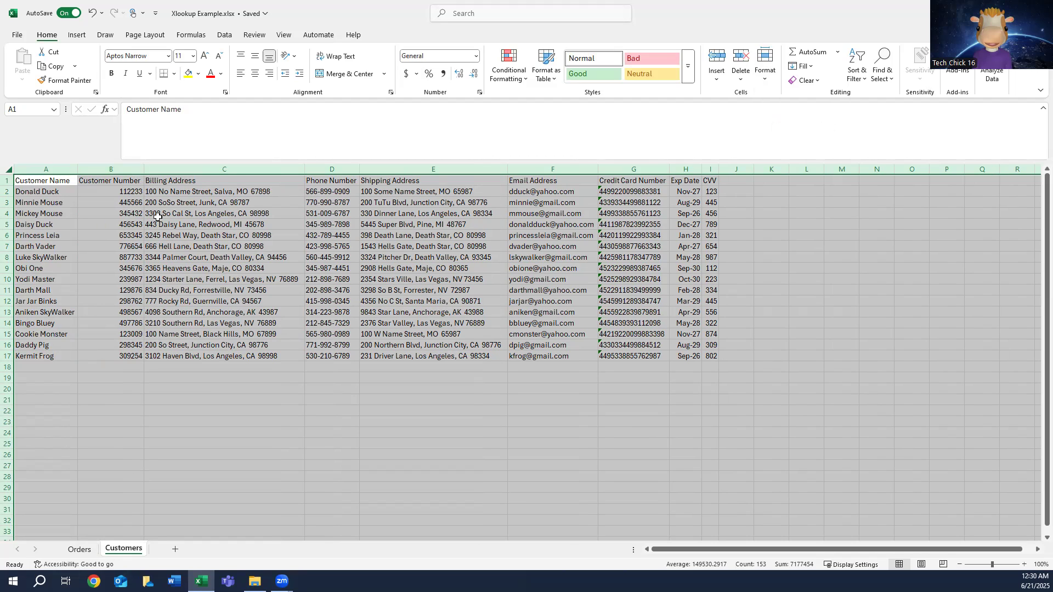
pyautogui.click(430, 169)
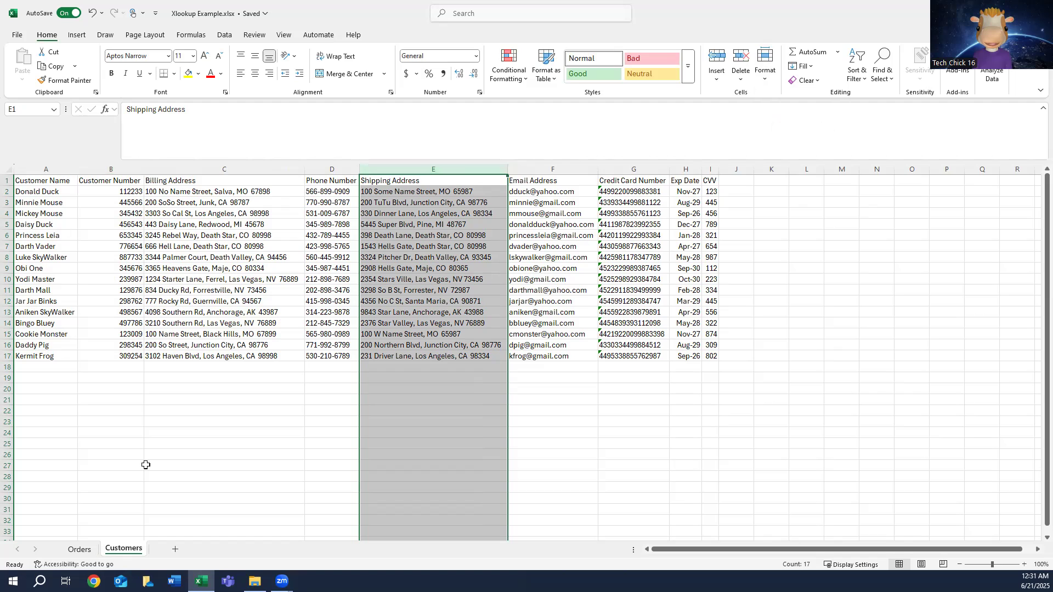
# Step: Sort all the data on the Orders sheet by Customer Number, smallest to largest, treating the first row as headers
pyautogui.click(89, 555)
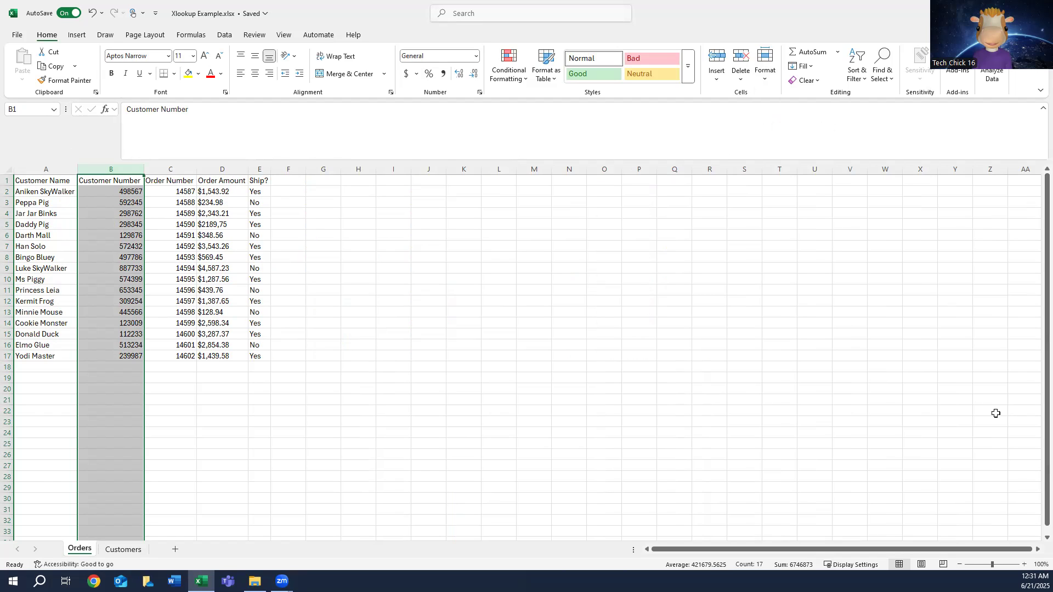
pyautogui.click(7, 169)
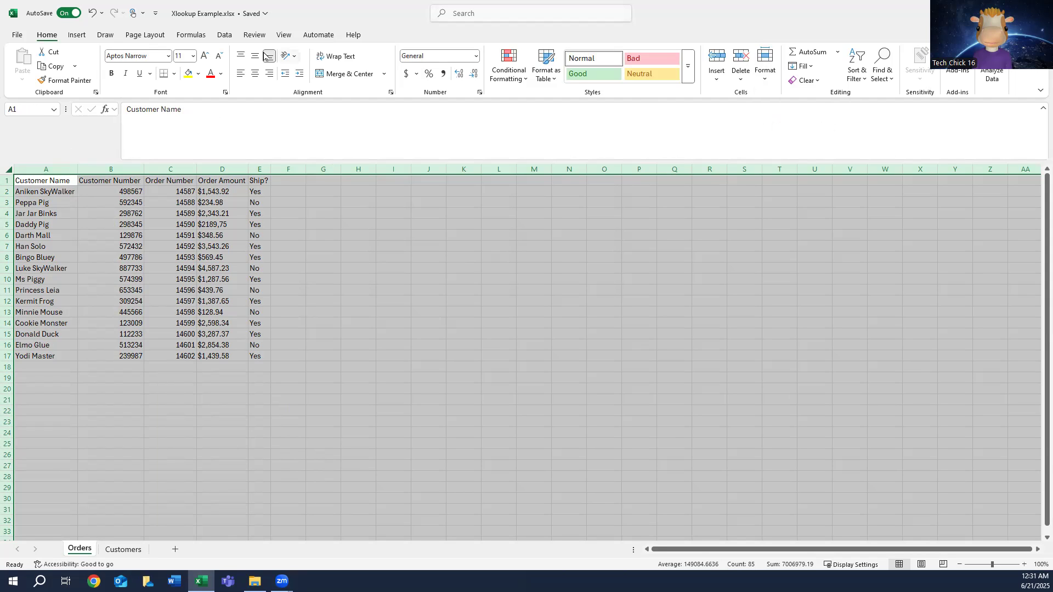
pyautogui.click(224, 35)
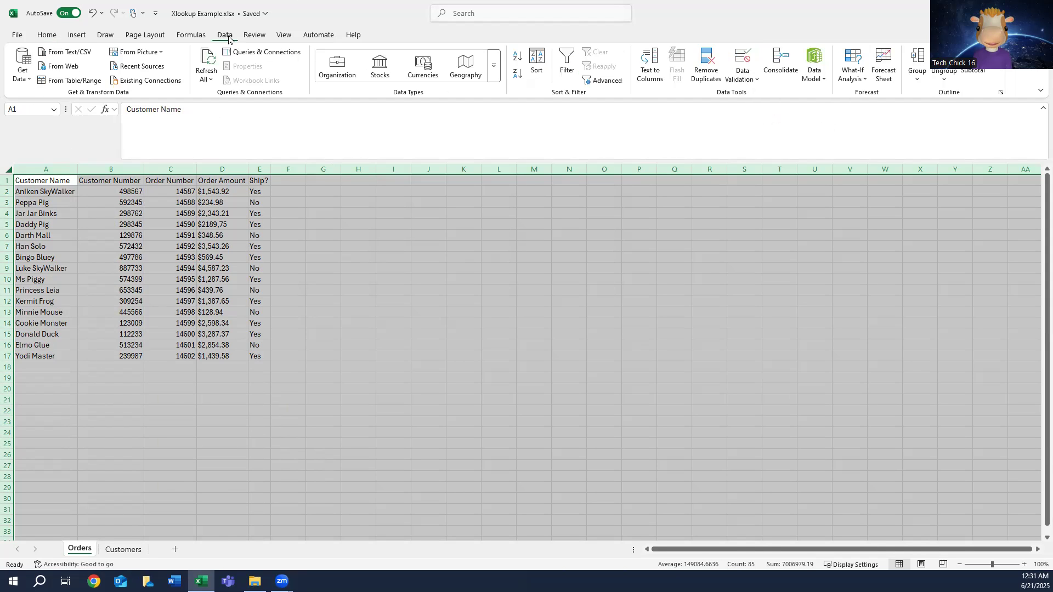
pyautogui.click(536, 64)
pyautogui.click(547, 258)
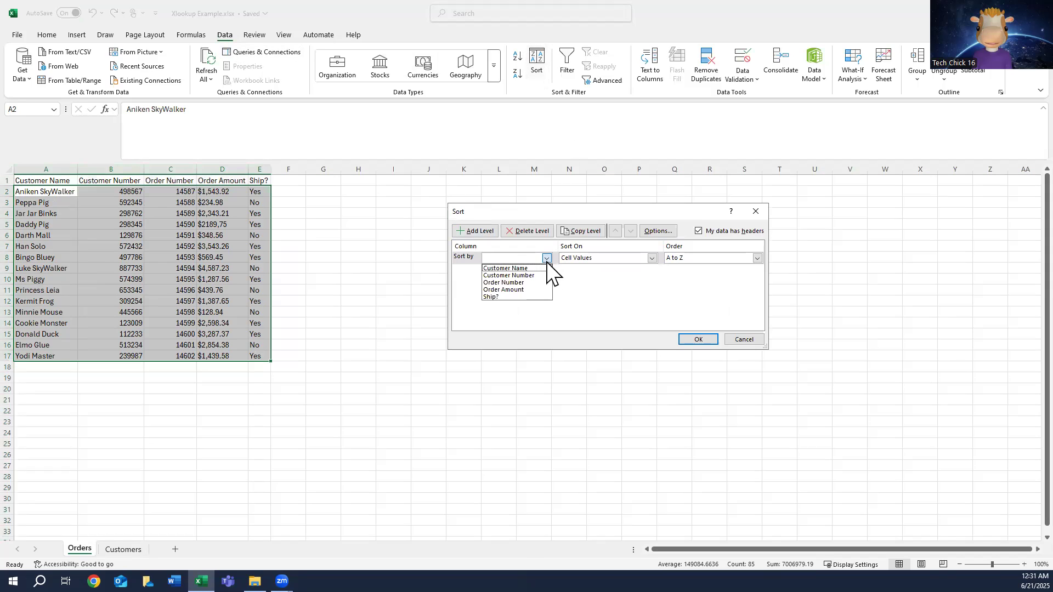
pyautogui.click(518, 275)
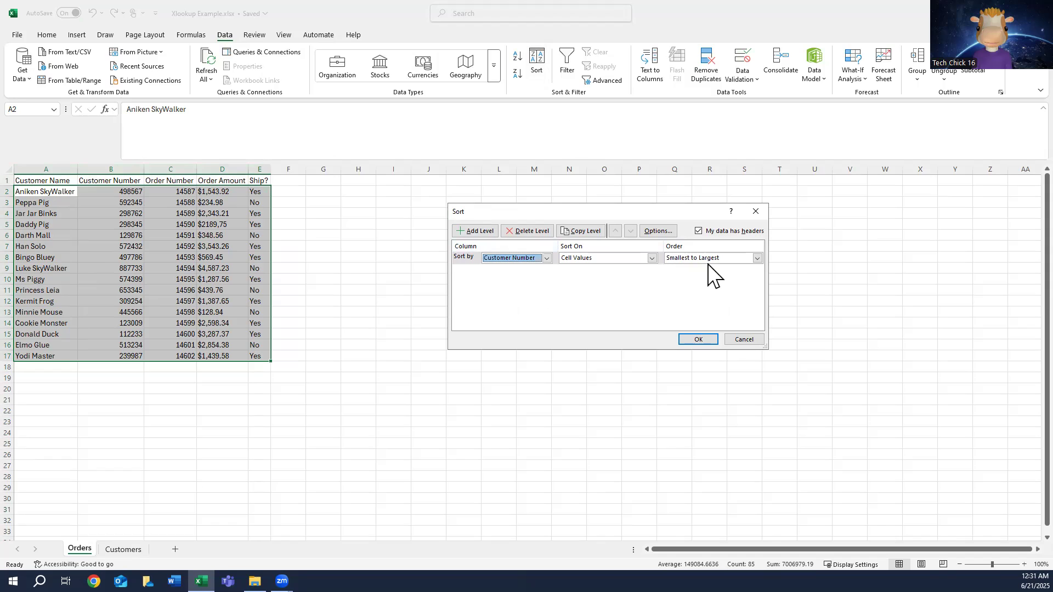
pyautogui.click(698, 339)
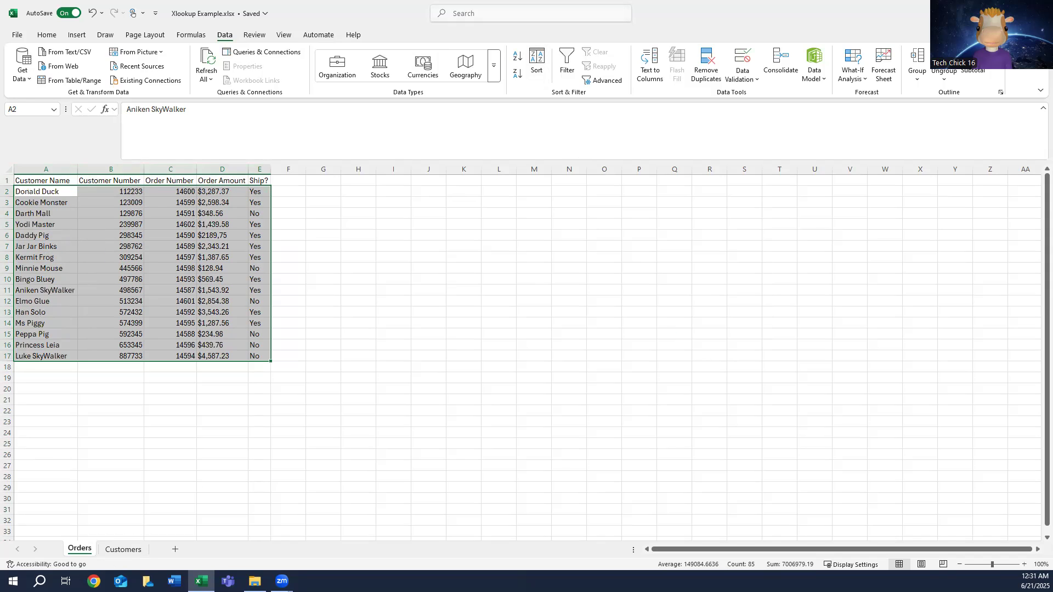
pyautogui.click(8, 168)
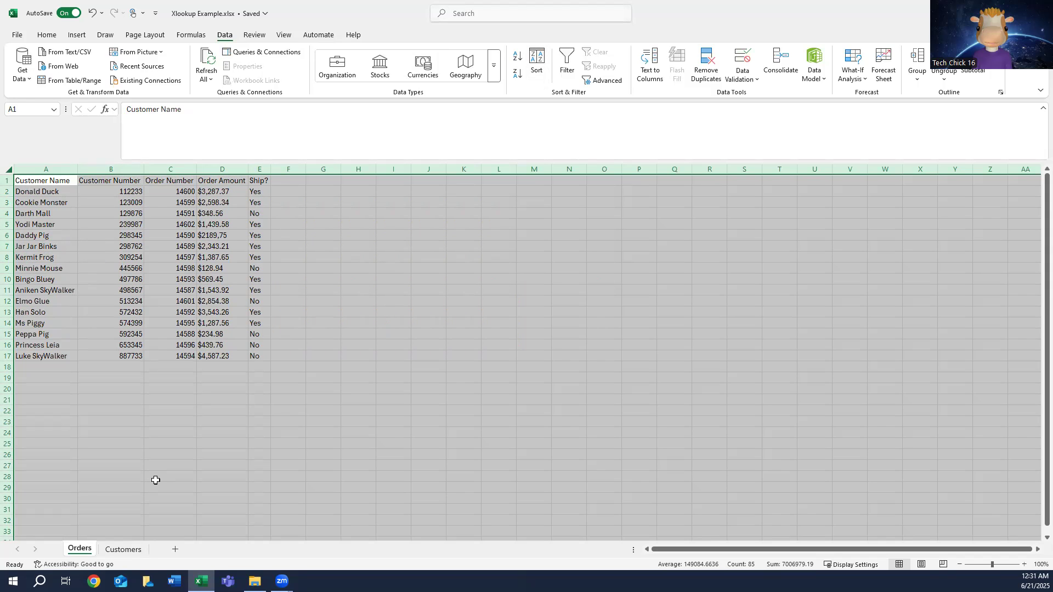
# Step: Sort all the data on the Customers sheet by Customer Number, smallest to largest, treating the first row as headers
pyautogui.click(124, 550)
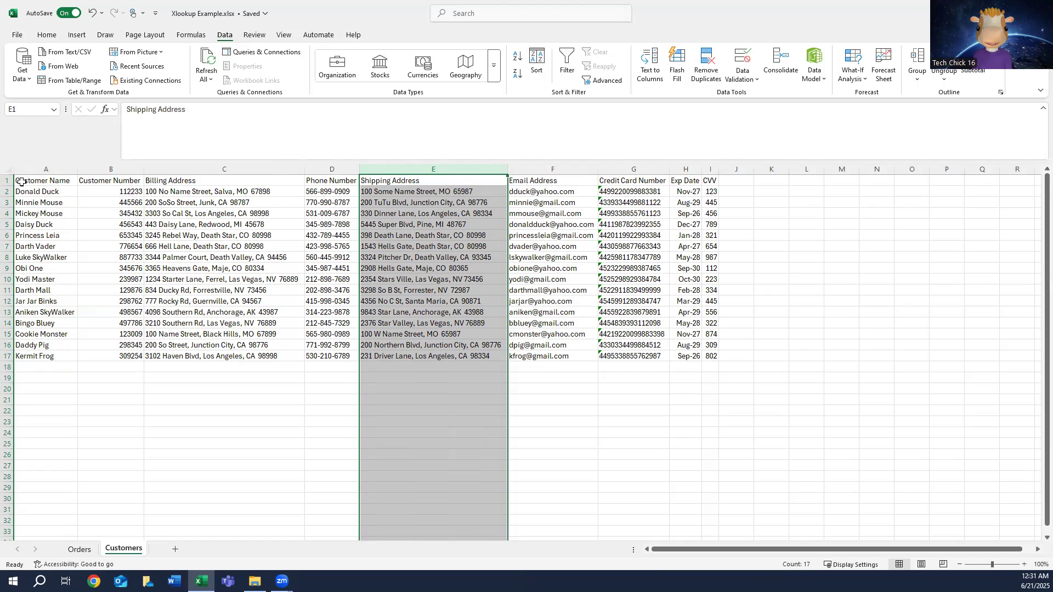
pyautogui.click(5, 171)
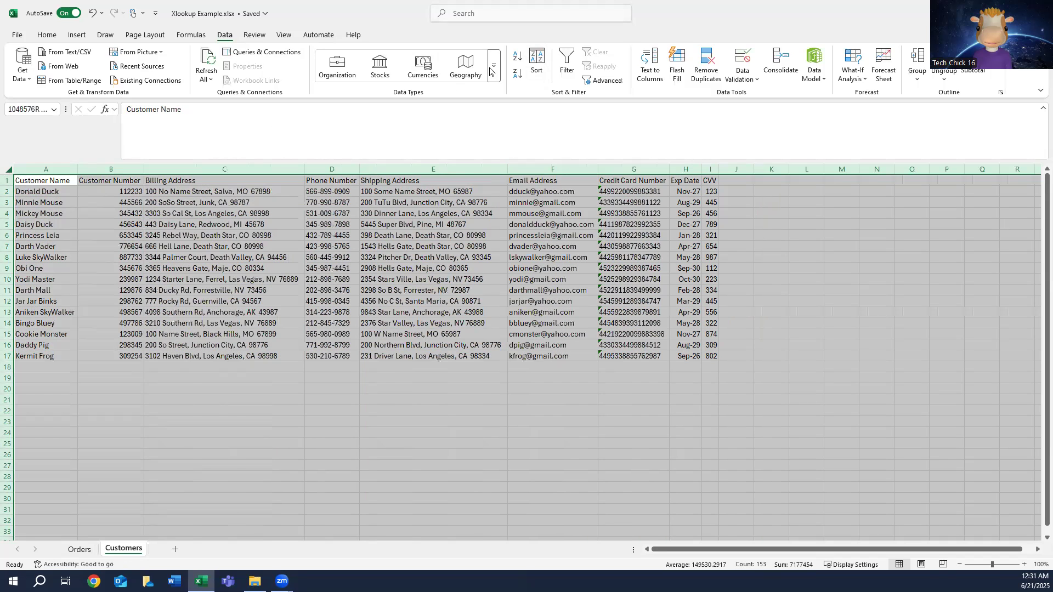
pyautogui.click(537, 63)
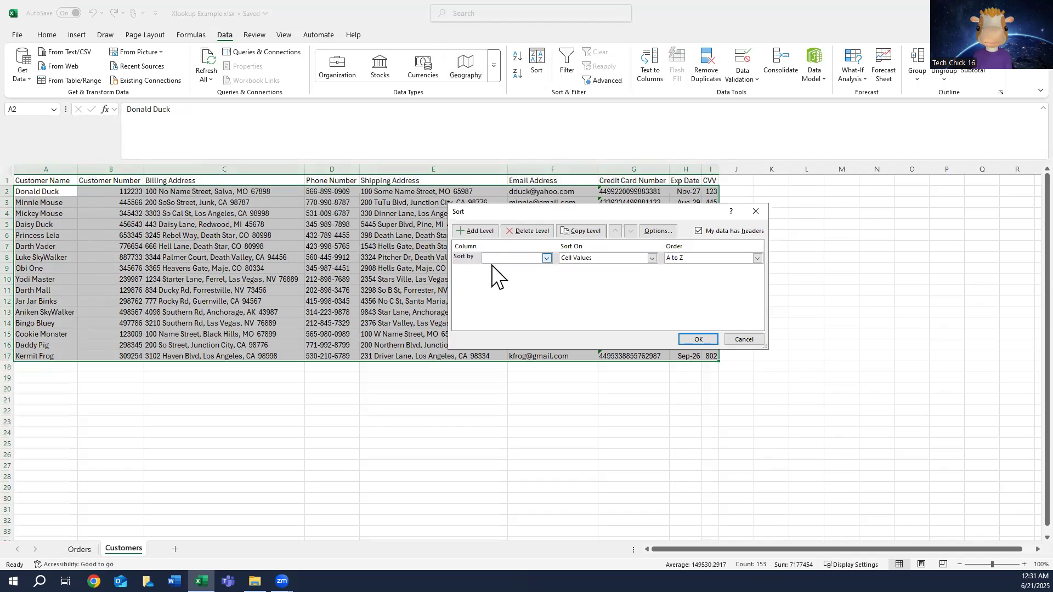
pyautogui.click(547, 259)
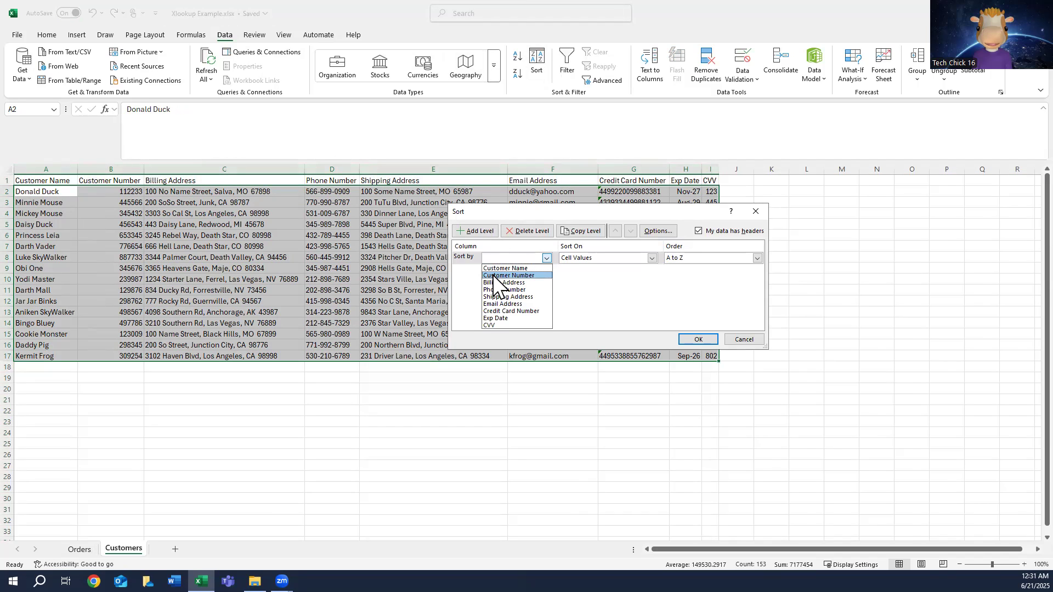
pyautogui.click(492, 275)
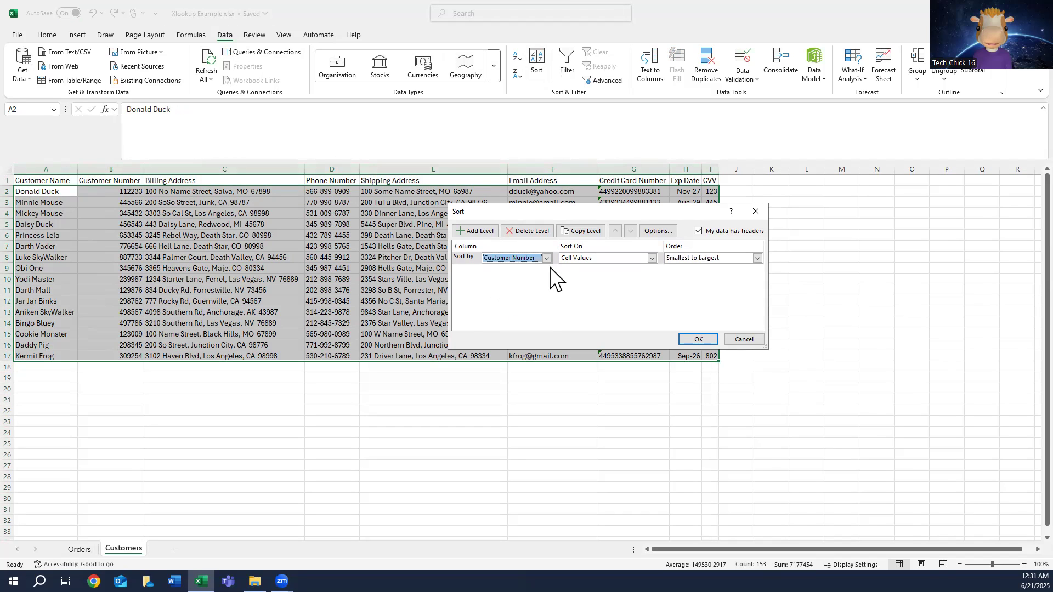
pyautogui.click(699, 339)
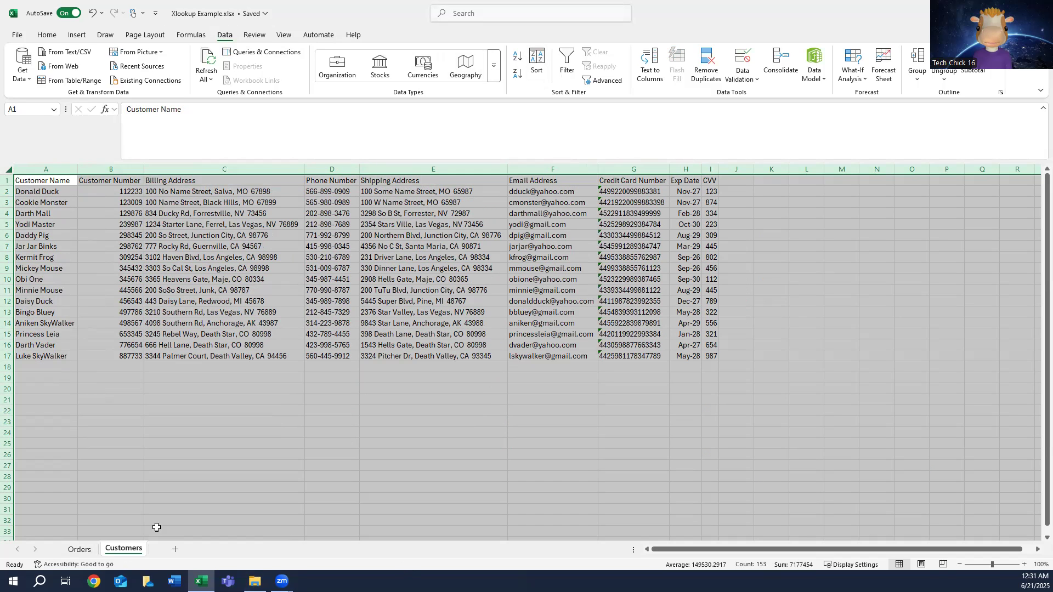
# Step: Compare the Customer Number and Customer Name columns between the sorted Orders and Customers sheets
pyautogui.click(80, 549)
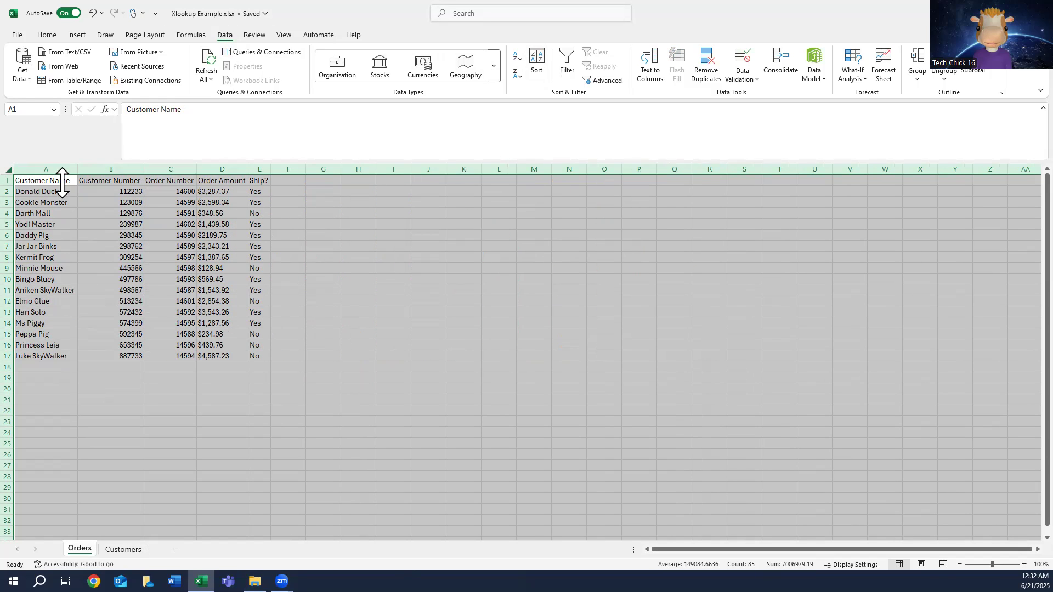
pyautogui.click(114, 167)
pyautogui.click(42, 164)
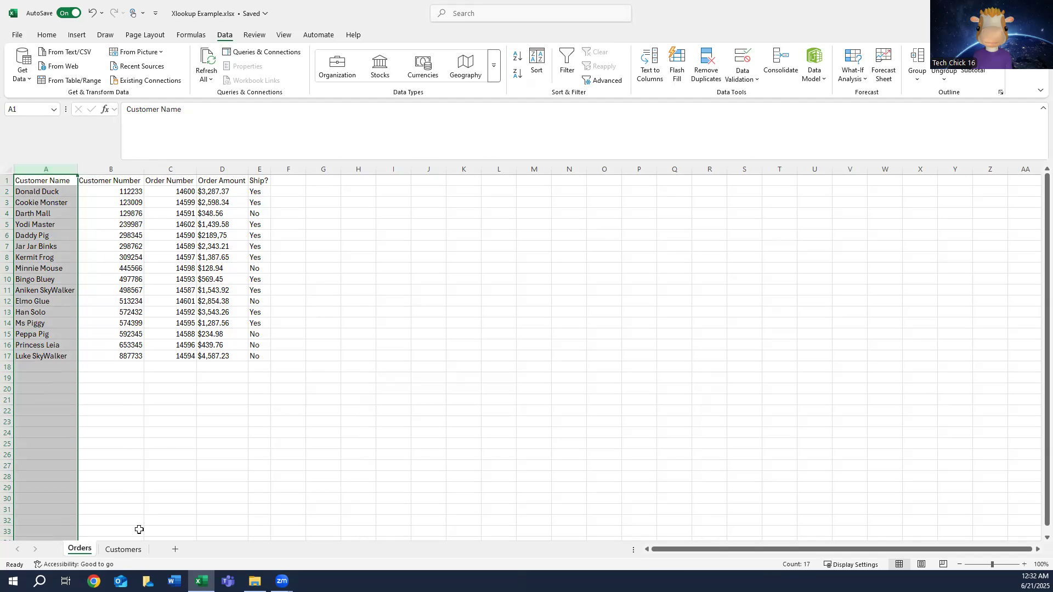
pyautogui.click(125, 549)
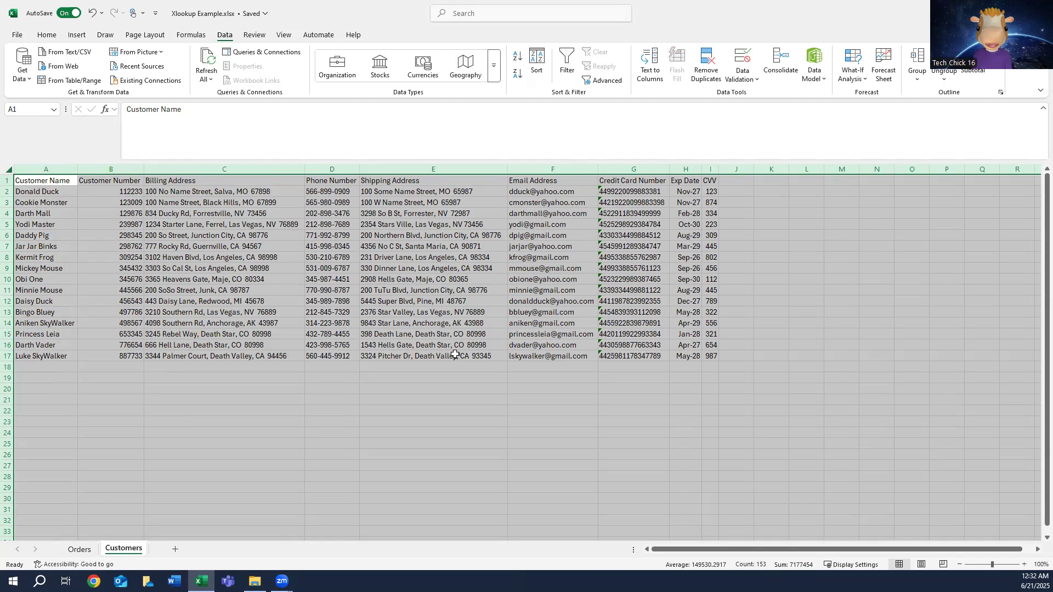
pyautogui.click(109, 169)
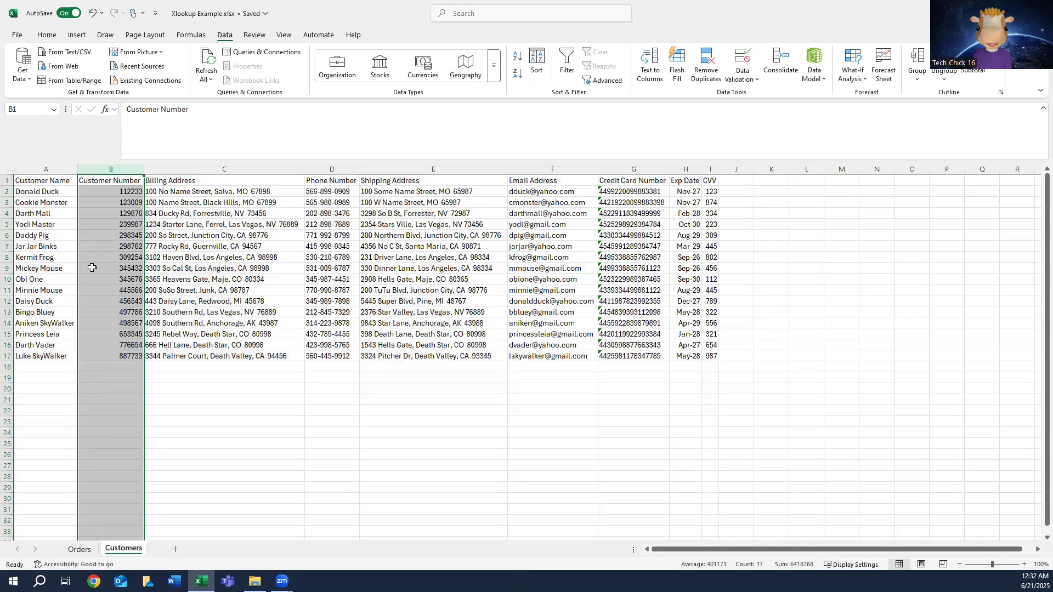
pyautogui.click(28, 166)
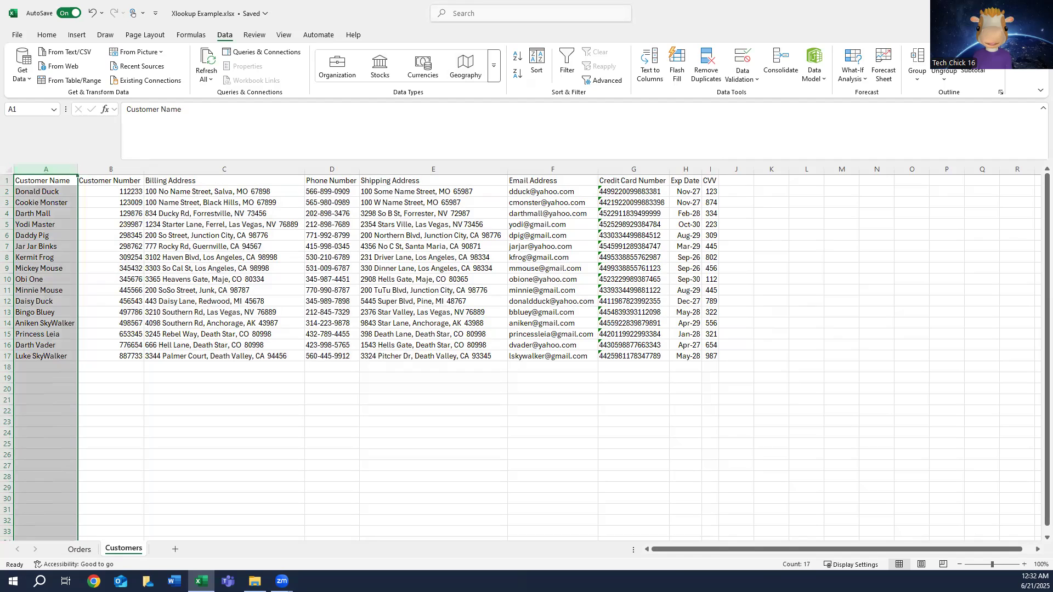
# Step: Add filters to the header row of the Orders sheet, from Customer Name through Ship?
pyautogui.click(81, 550)
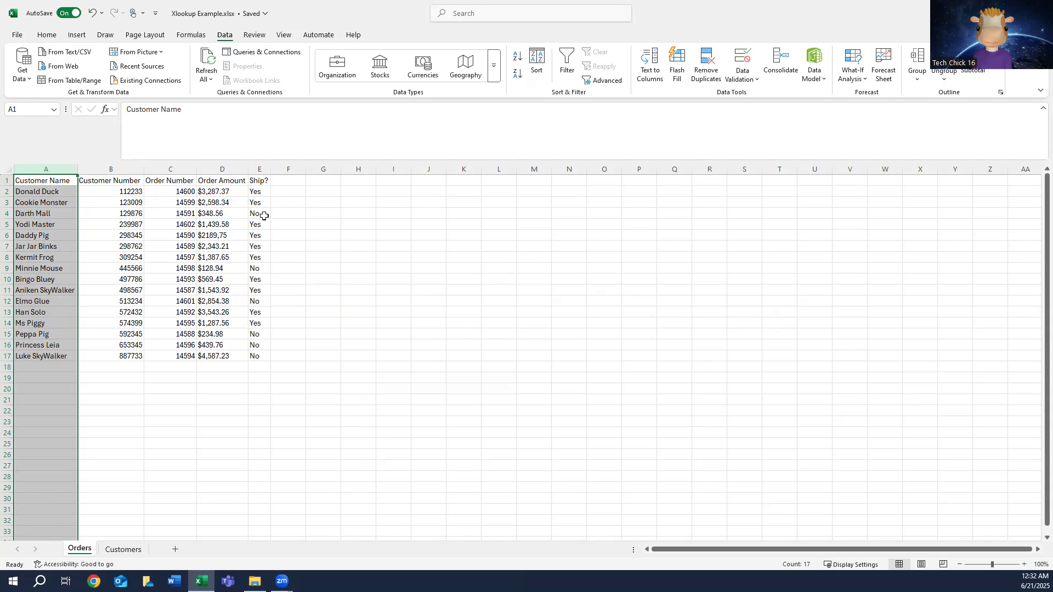
pyautogui.click(42, 180)
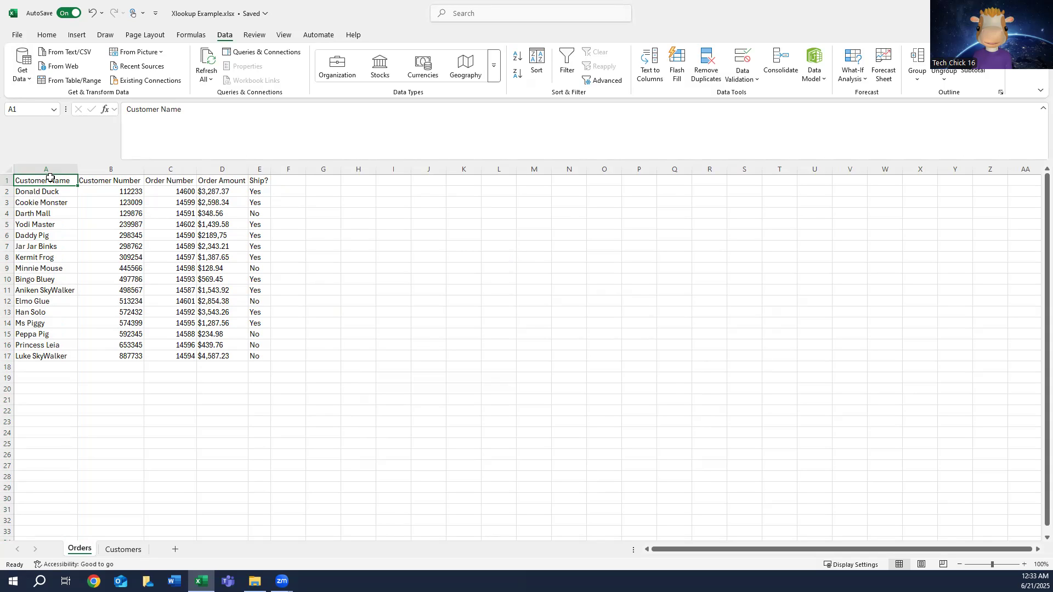
pyautogui.hotkey('ctrl', 'shift', 'Right')
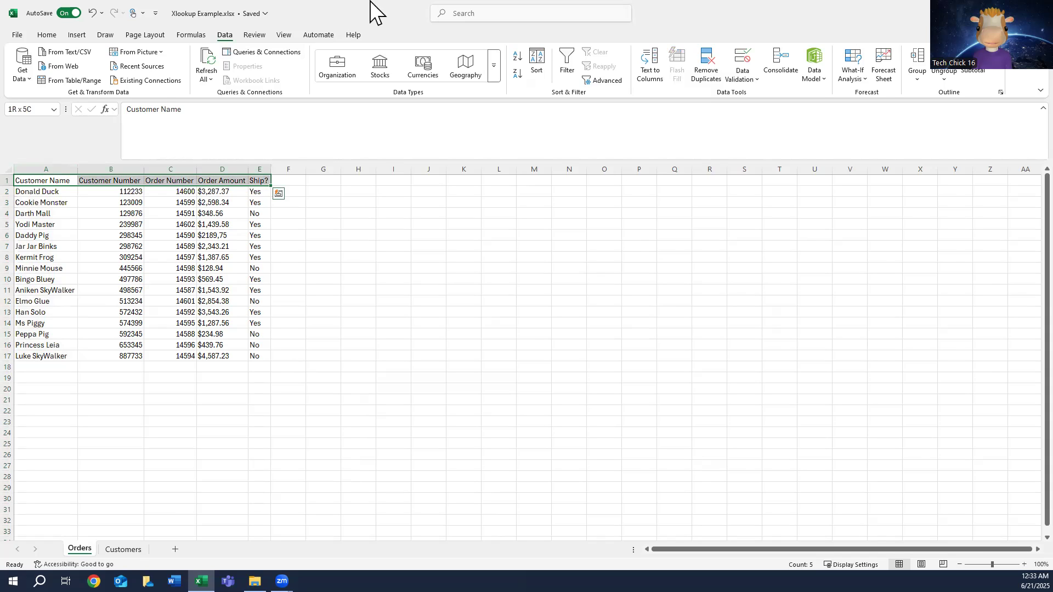
pyautogui.click(568, 64)
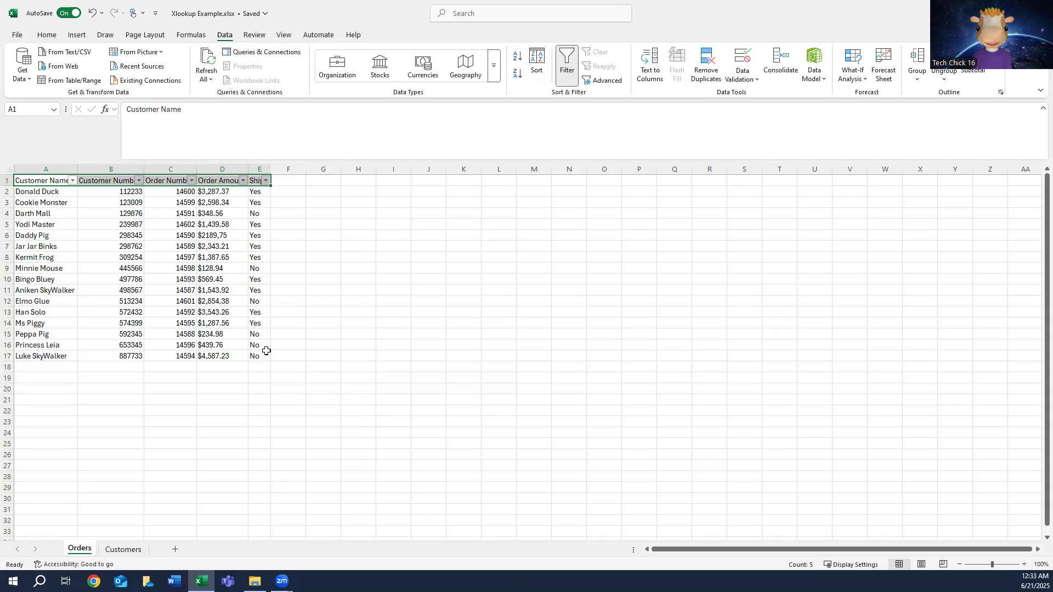
# Step: AutoFit the width of all columns on the Orders sheet so the headers fit beside their filter arrows
pyautogui.click(10, 167)
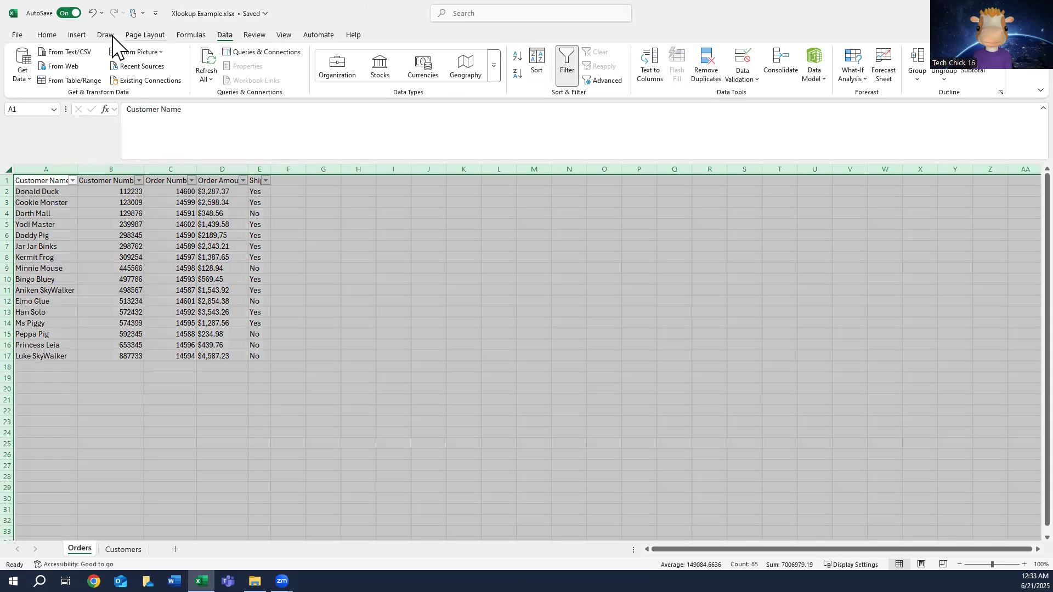
pyautogui.click(46, 34)
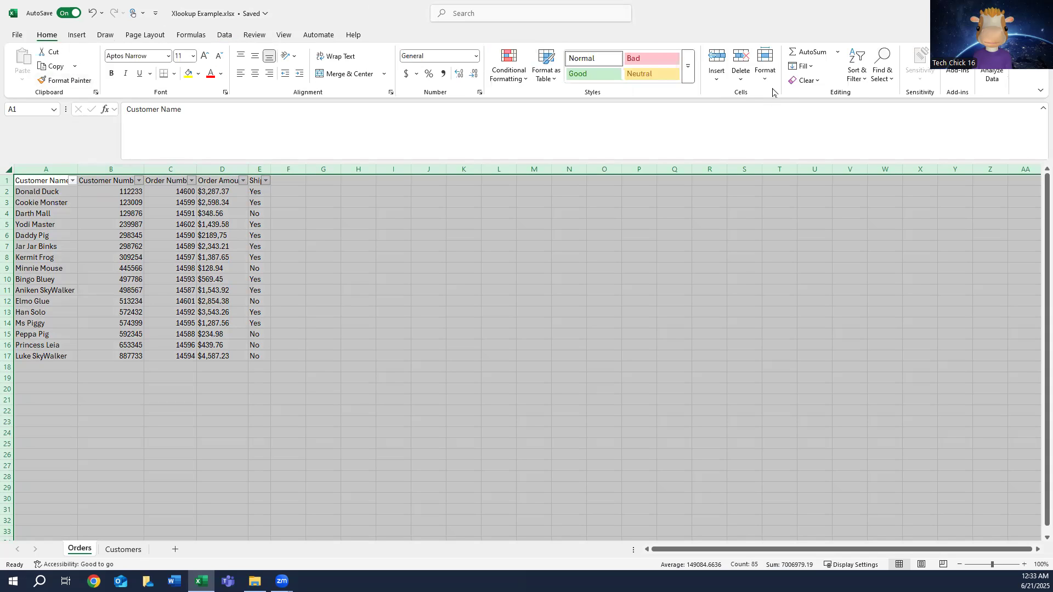
pyautogui.click(765, 70)
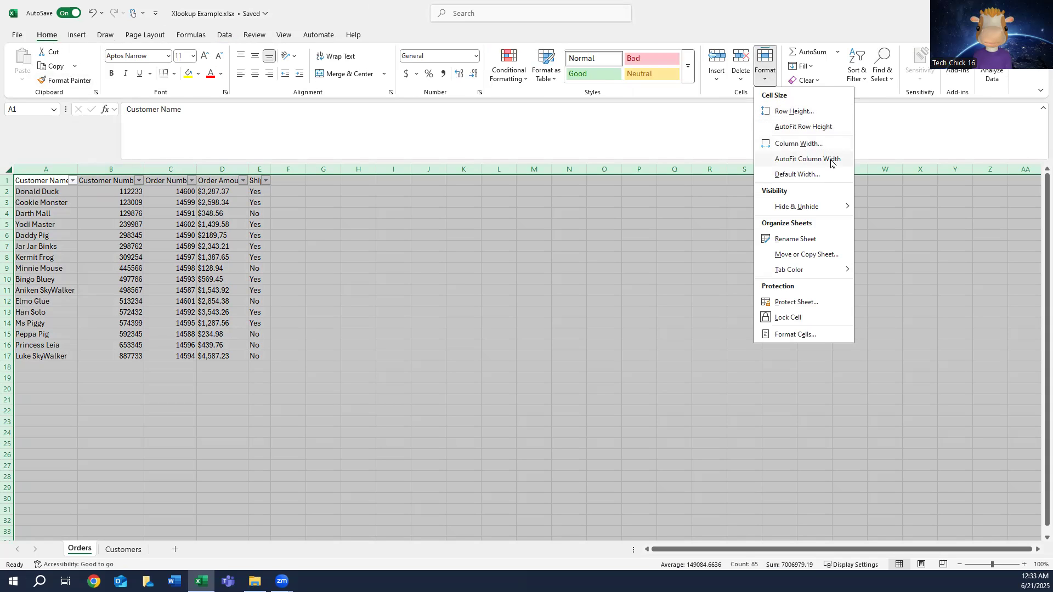
pyautogui.click(807, 159)
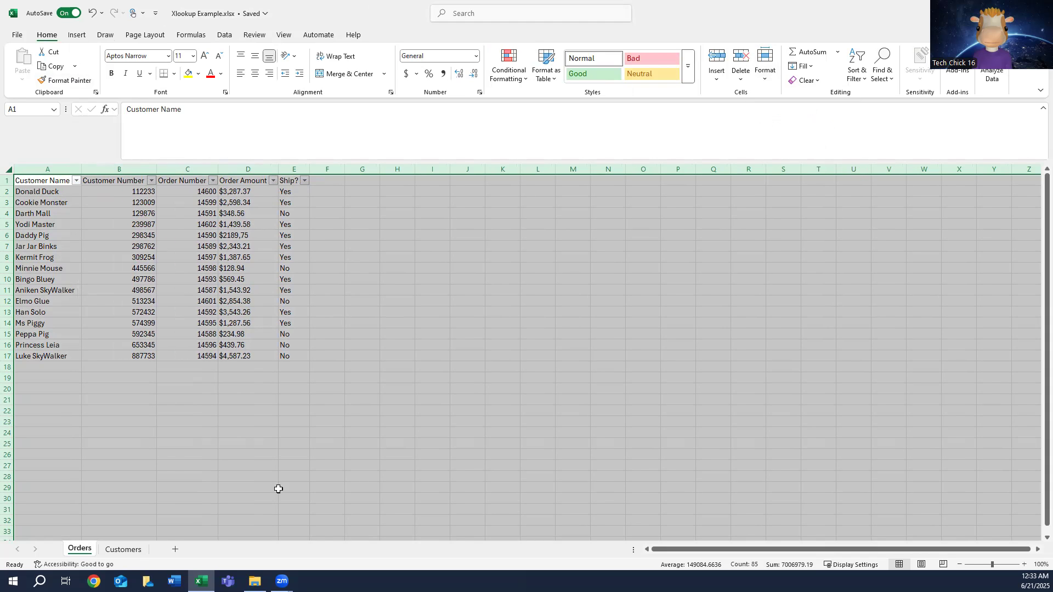
# Step: Filter the Ship? column on the Orders sheet to show only the rows with Yes
pyautogui.click(331, 181)
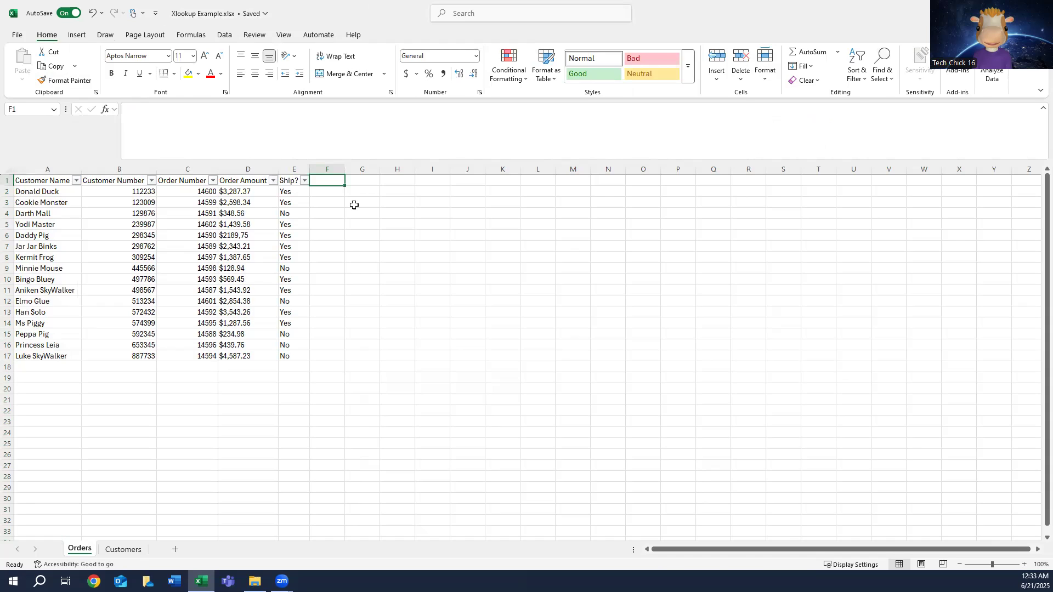
pyautogui.click(295, 167)
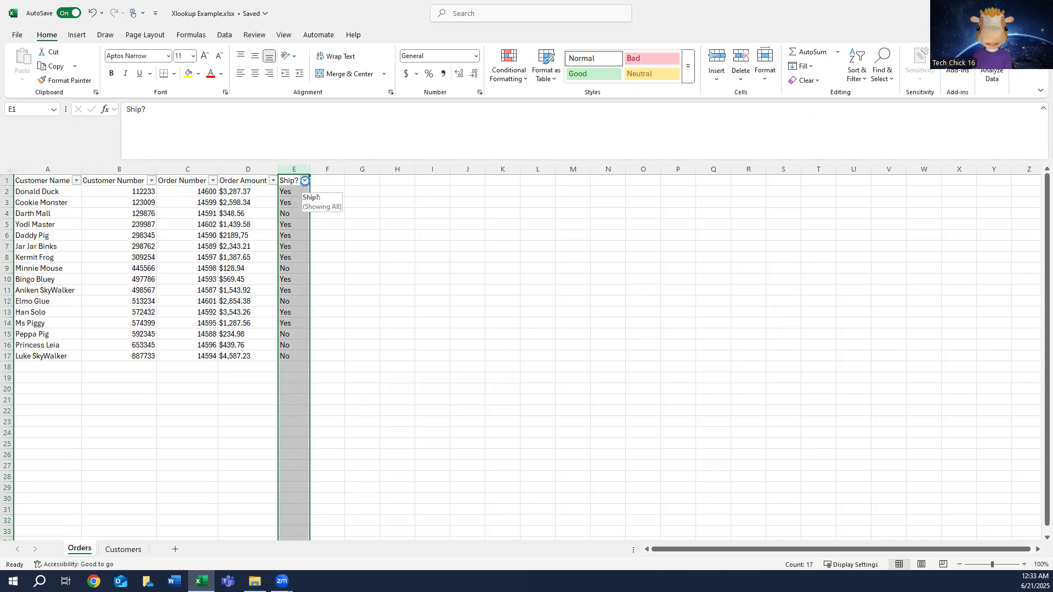
pyautogui.click(305, 180)
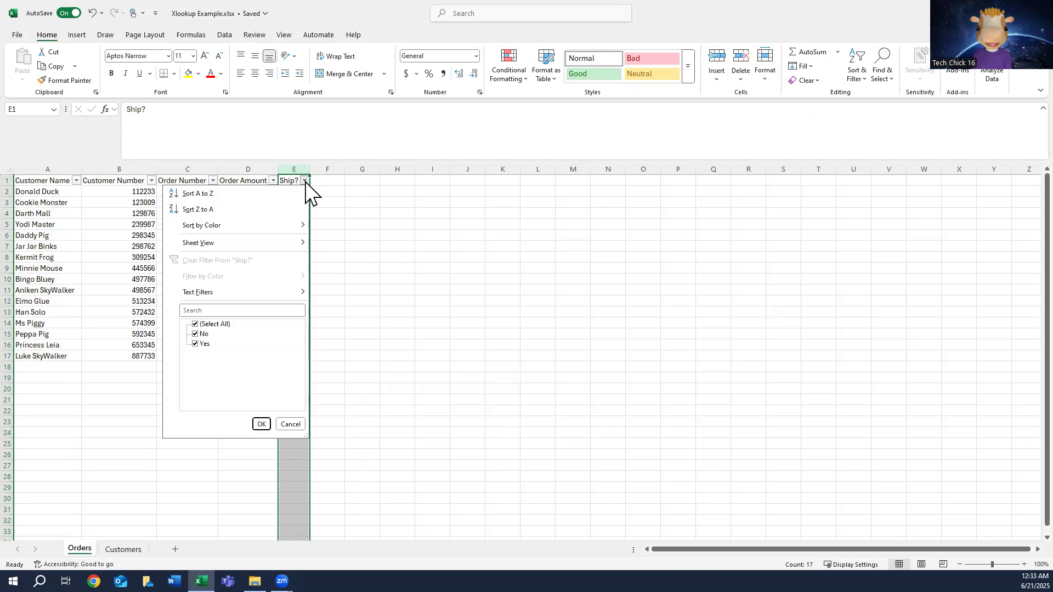
pyautogui.click(195, 325)
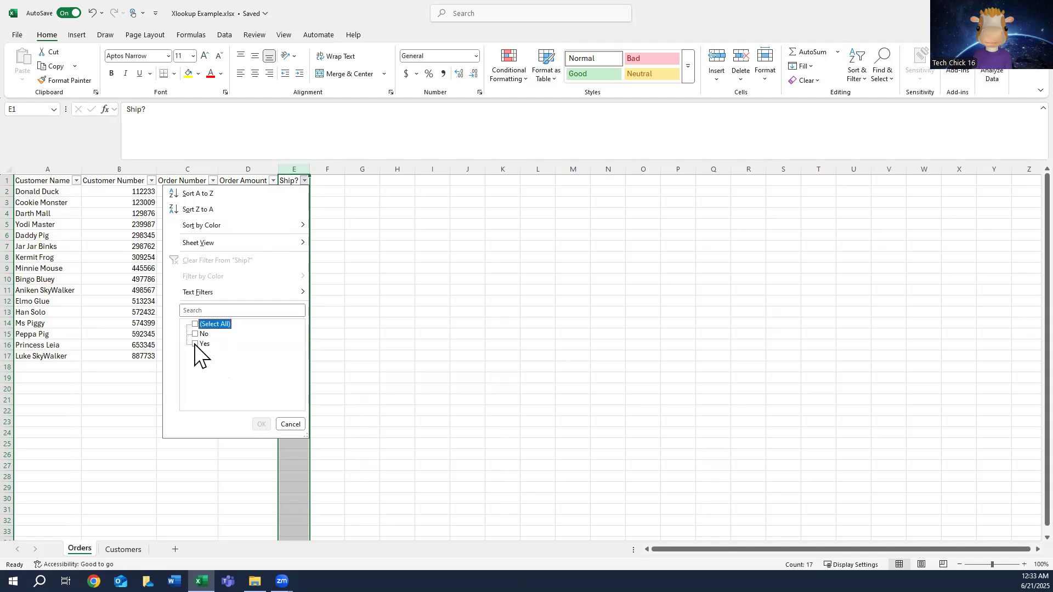
pyautogui.click(195, 345)
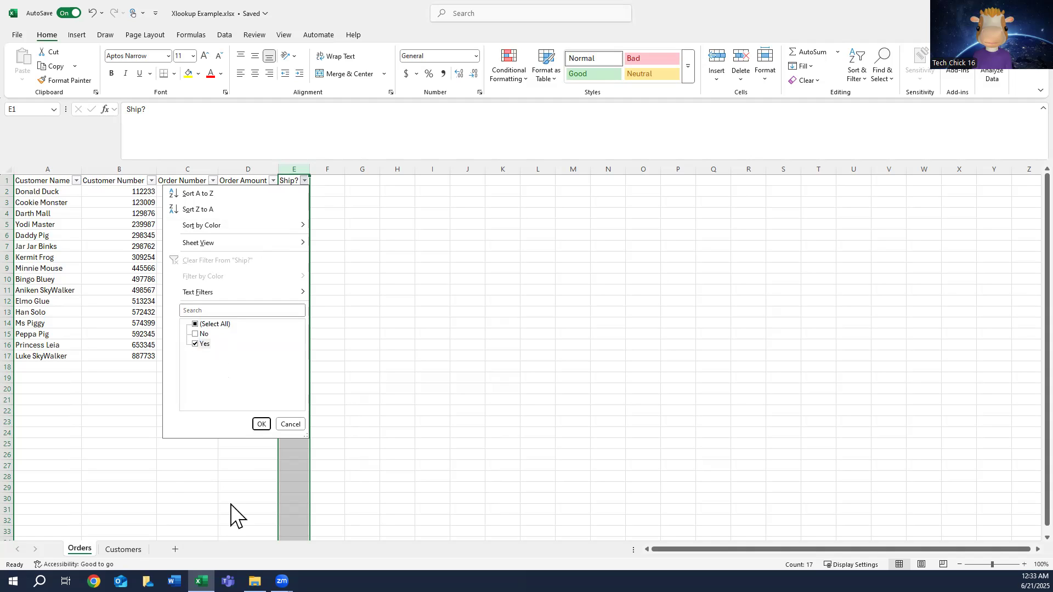
pyautogui.click(257, 425)
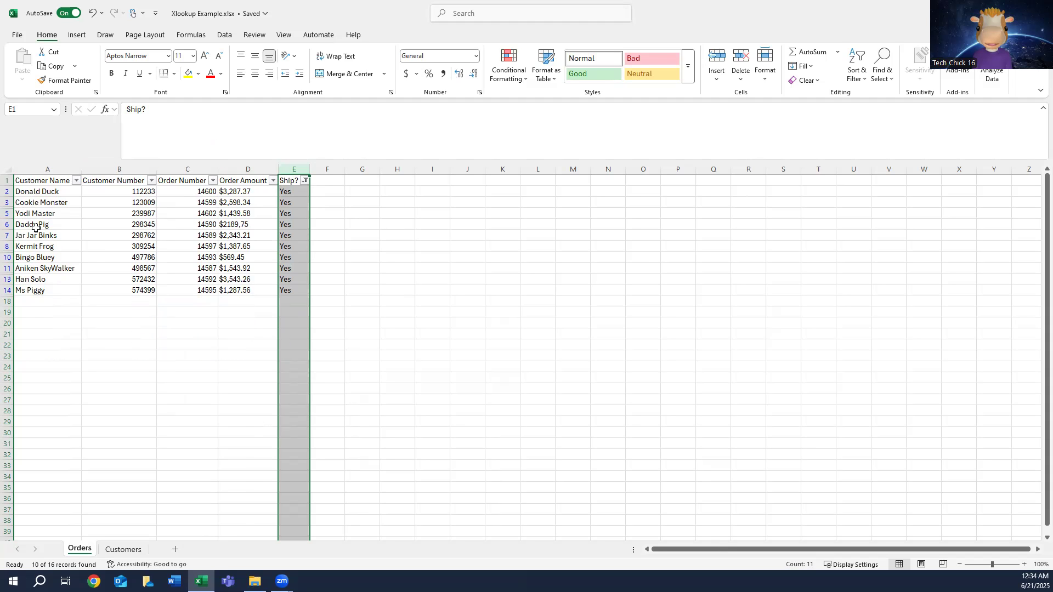
pyautogui.click(291, 192)
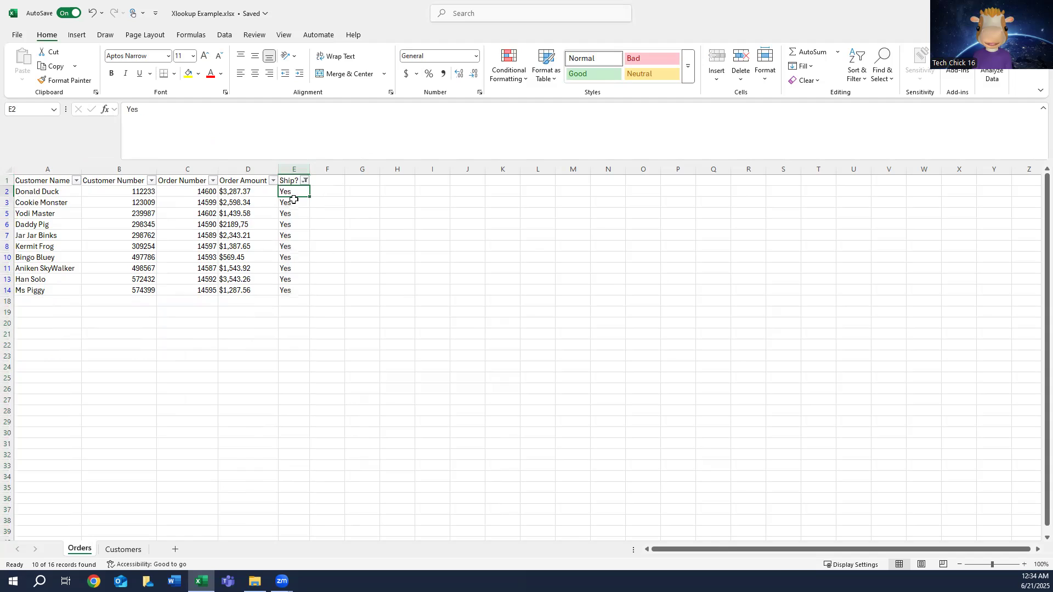
# Step: Add the header Shipping Address in cell F1 and AutoFit the width of column F
pyautogui.click(323, 182)
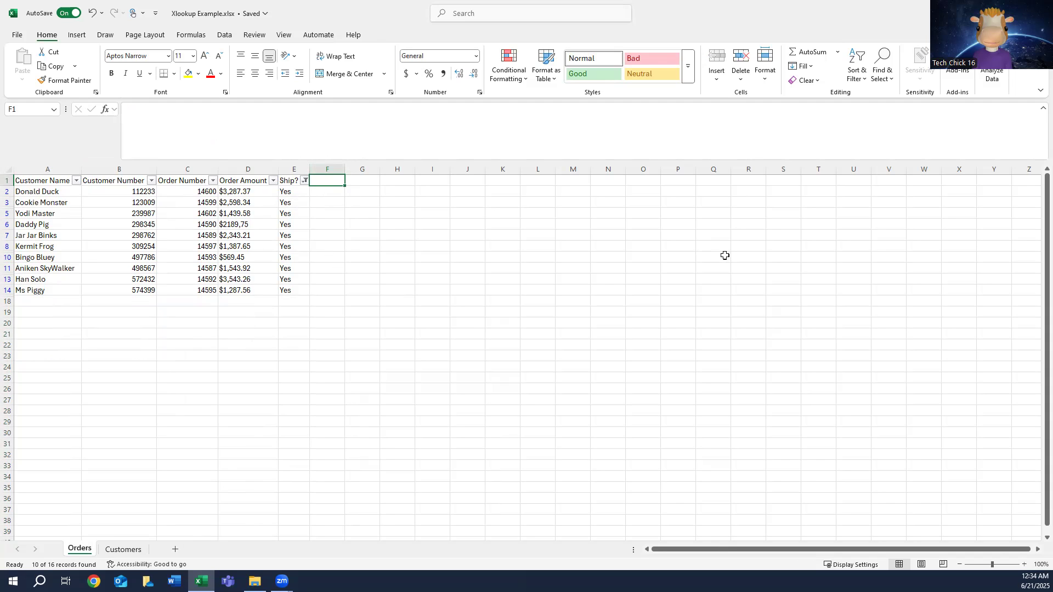
pyautogui.write('Shipping')
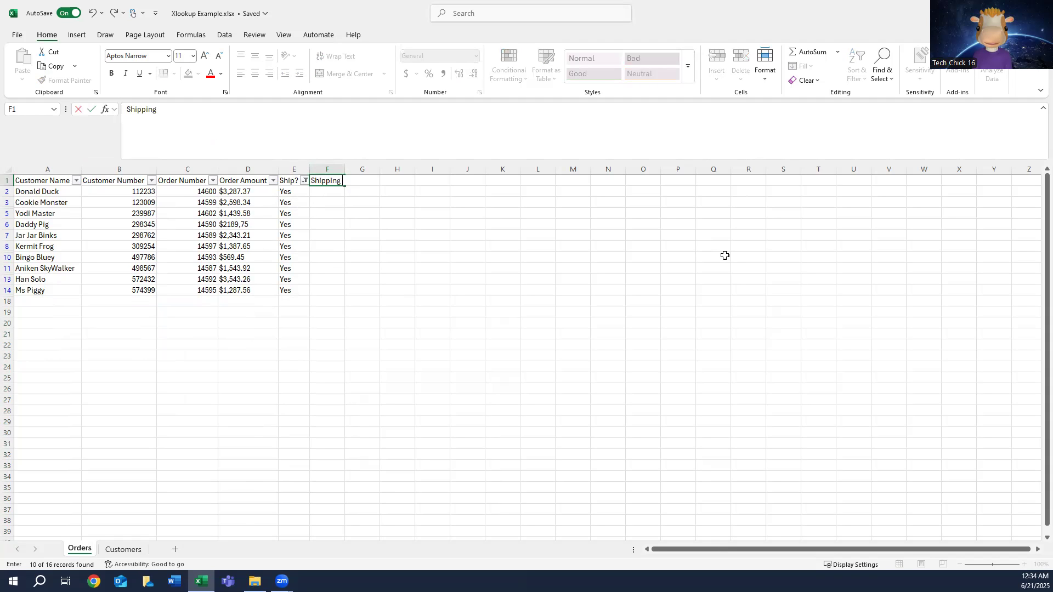
pyautogui.write(' Address')
pyautogui.click(332, 169)
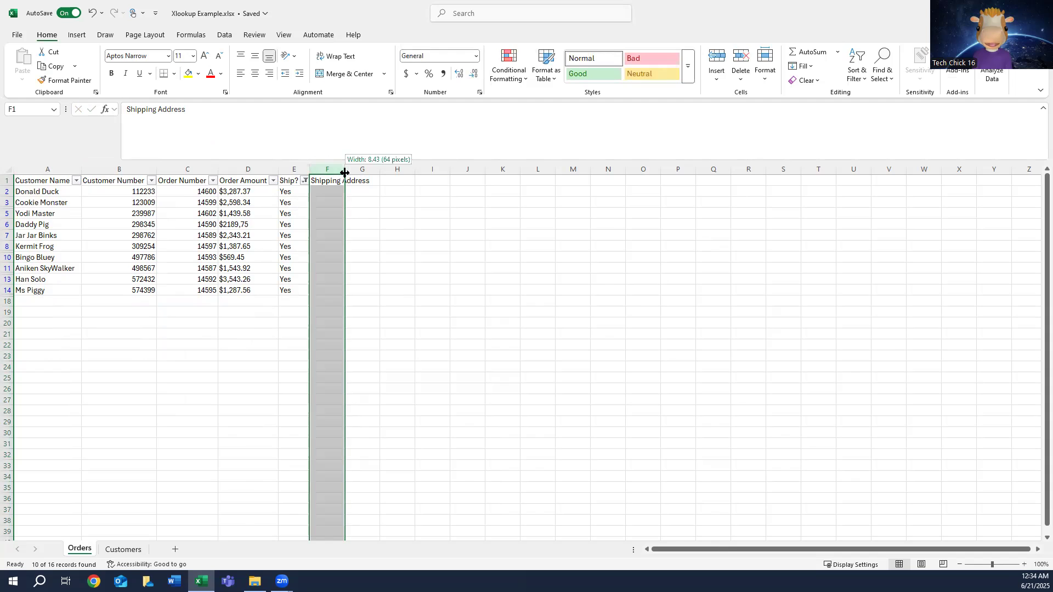
pyautogui.doubleClick(344, 173)
# Step: Start an XLOOKUP formula in cell F2 with the customer number in B2 as the lookup value
pyautogui.click(338, 192)
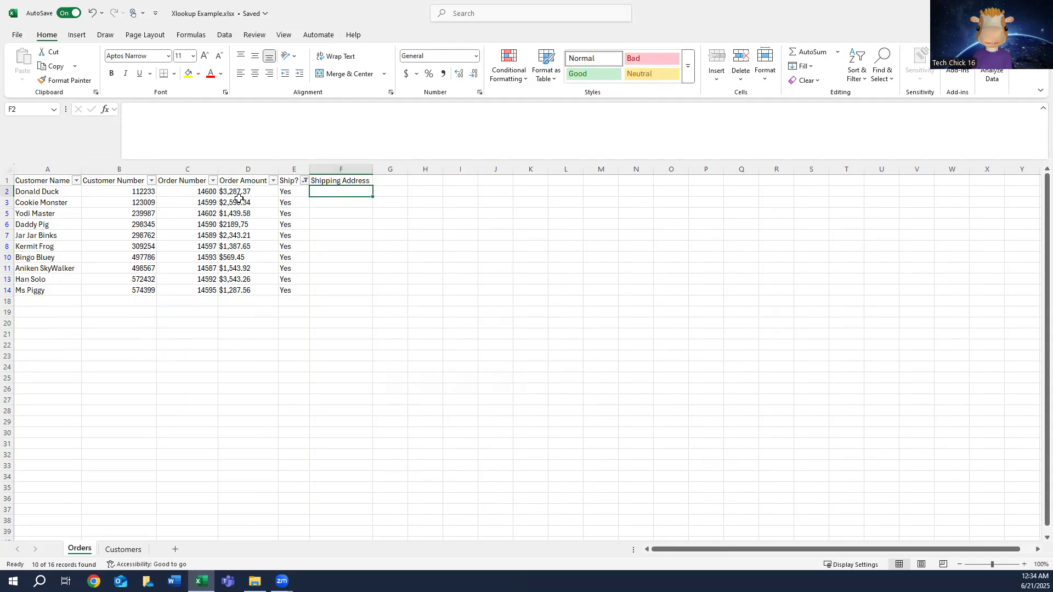
pyautogui.click(454, 144)
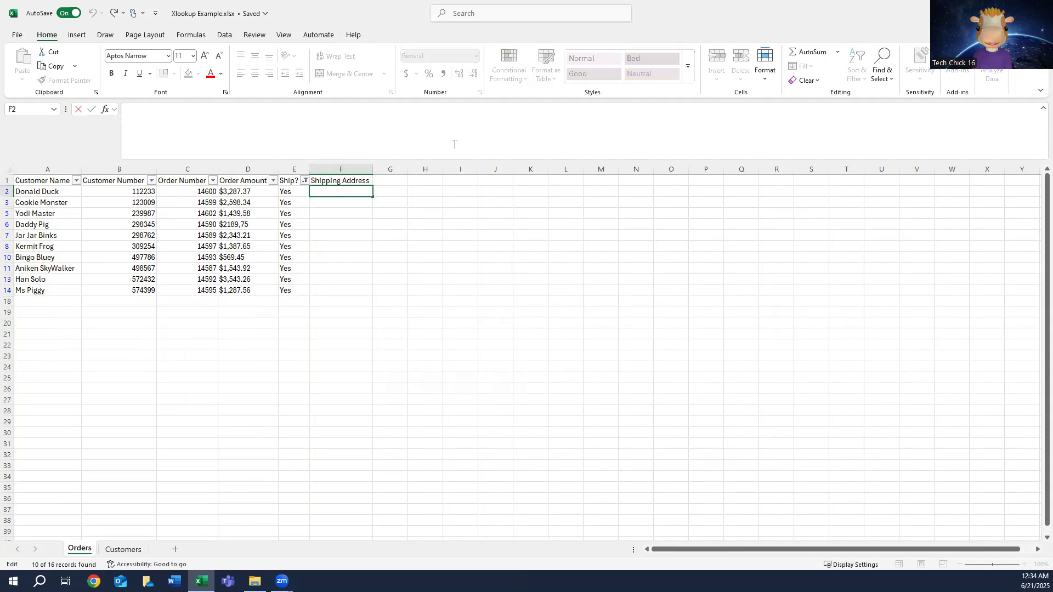
pyautogui.write('=')
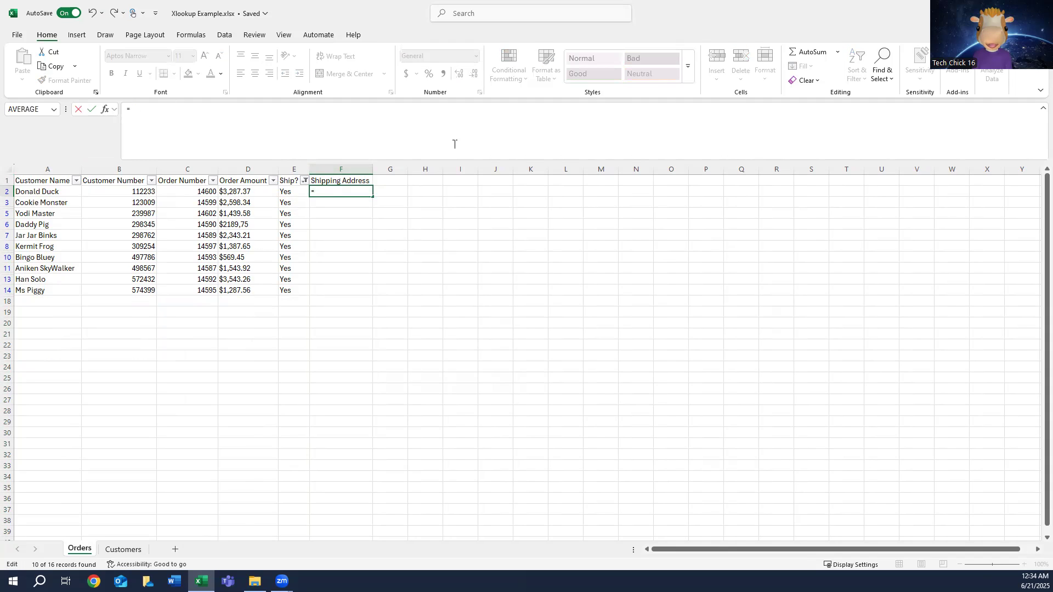
pyautogui.write('xlookup')
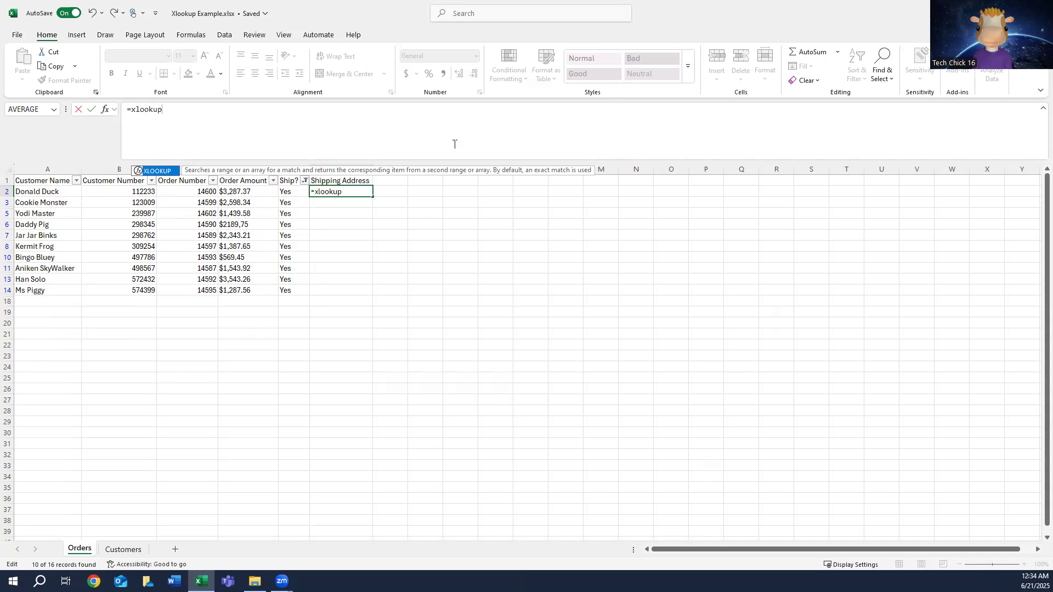
pyautogui.write('(')
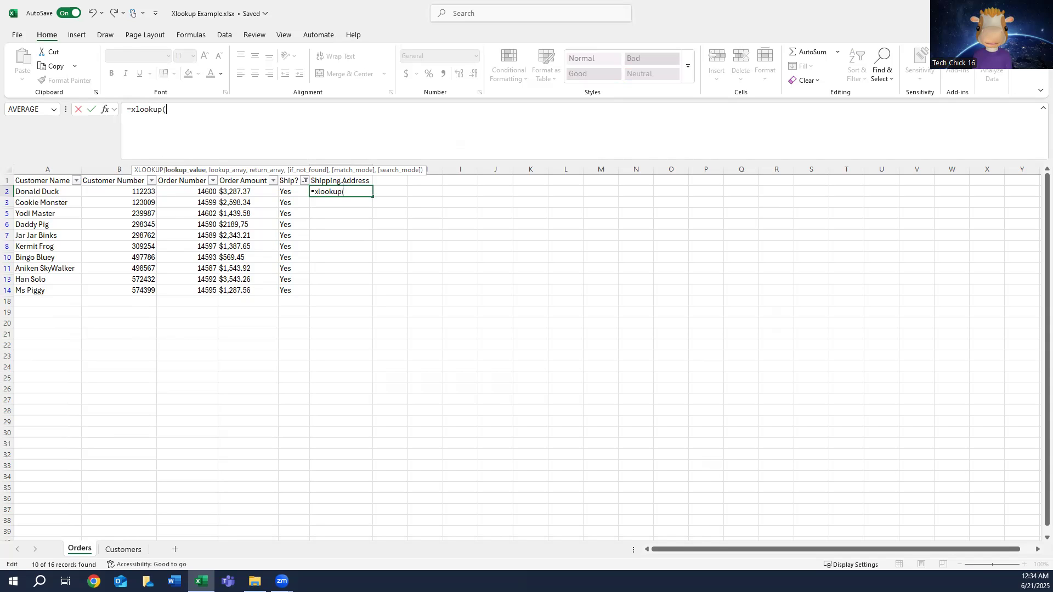
pyautogui.click(108, 191)
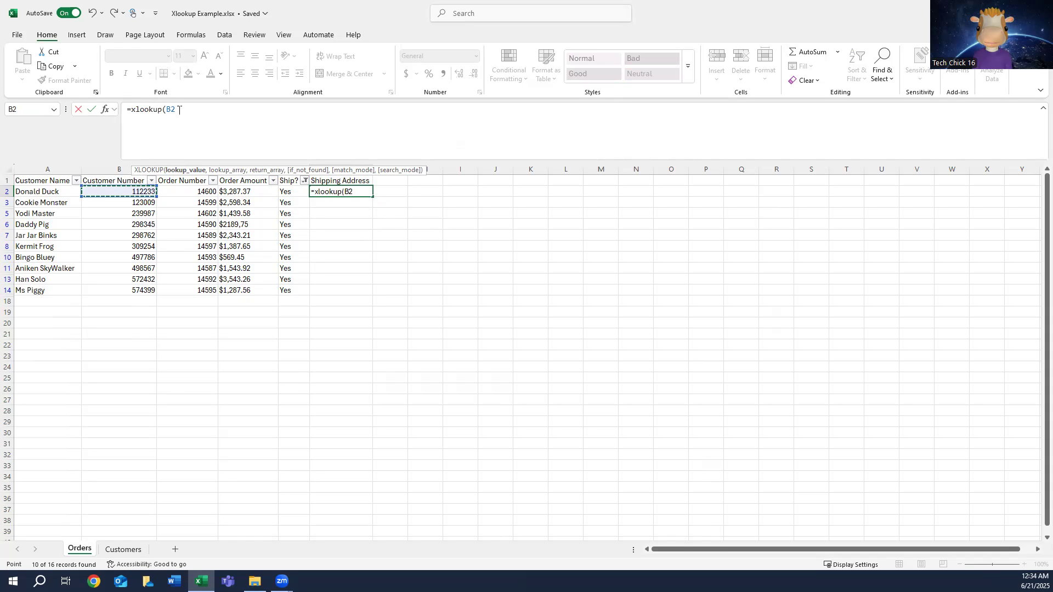
pyautogui.write(',')
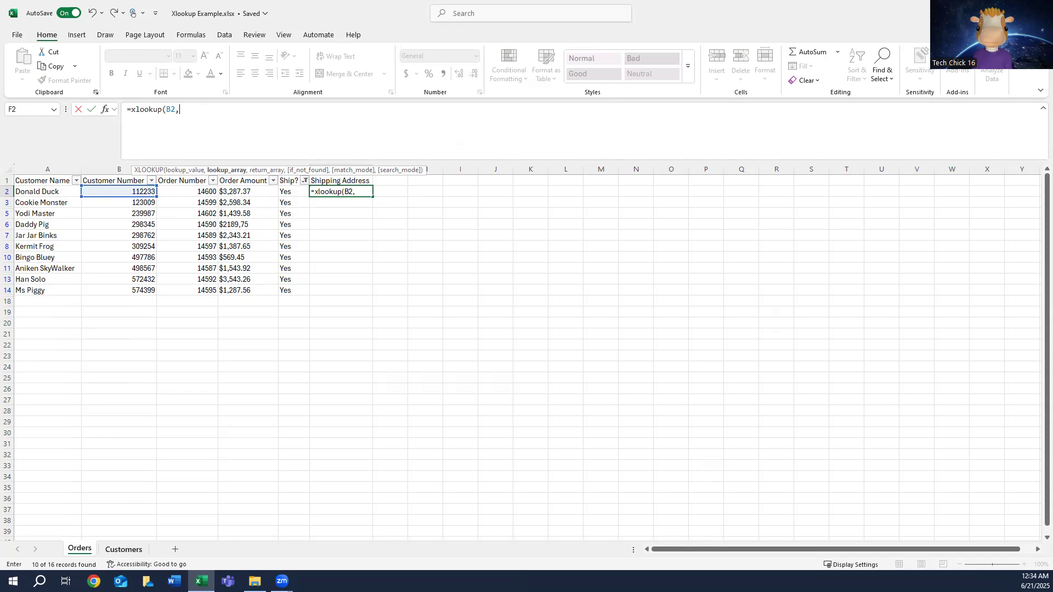
# Step: Set the formula's lookup array to Customers!B2:B17 and its return array to Customers!E2:E17
pyautogui.click(124, 549)
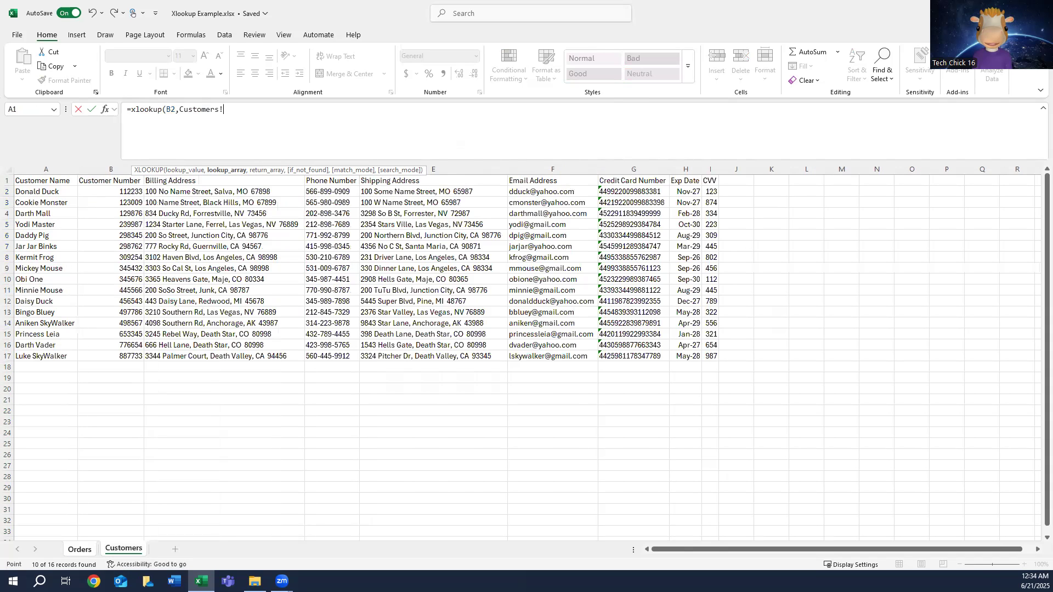
pyautogui.click(111, 193)
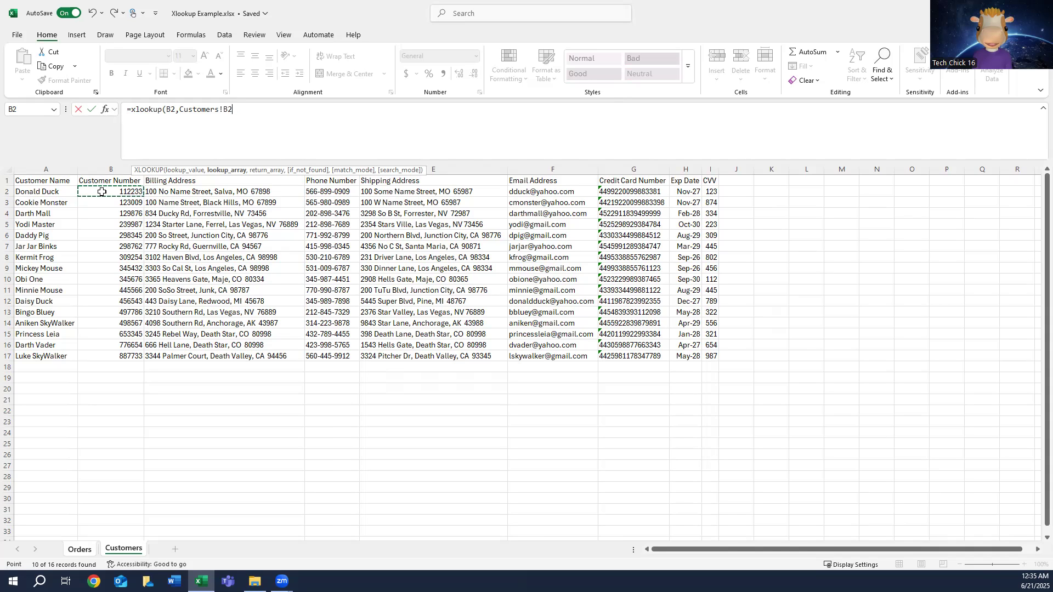
pyautogui.hotkey('ctrl', 'shift', 'Down')
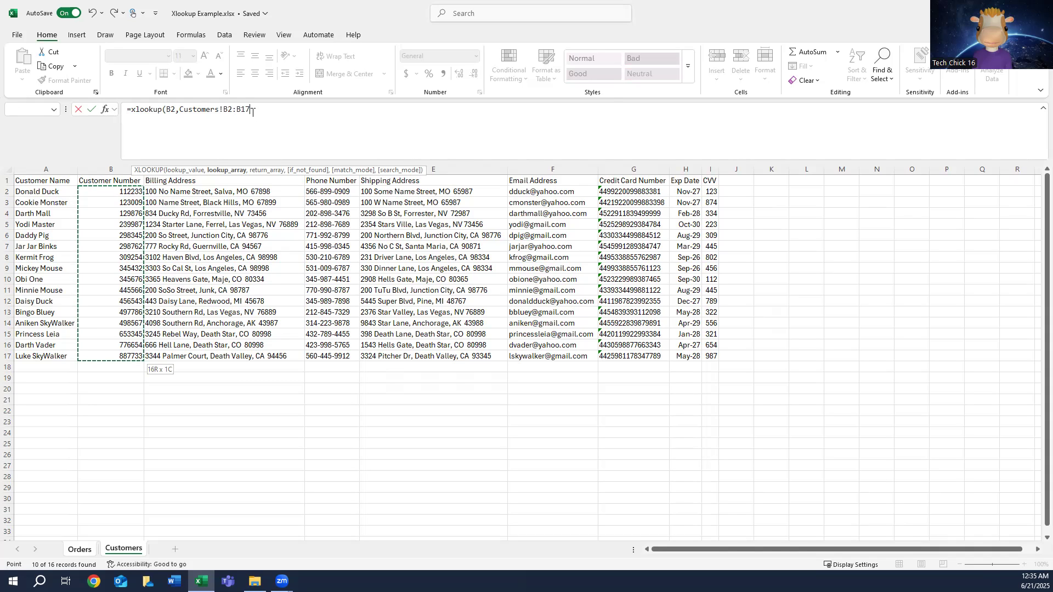
pyautogui.write(',')
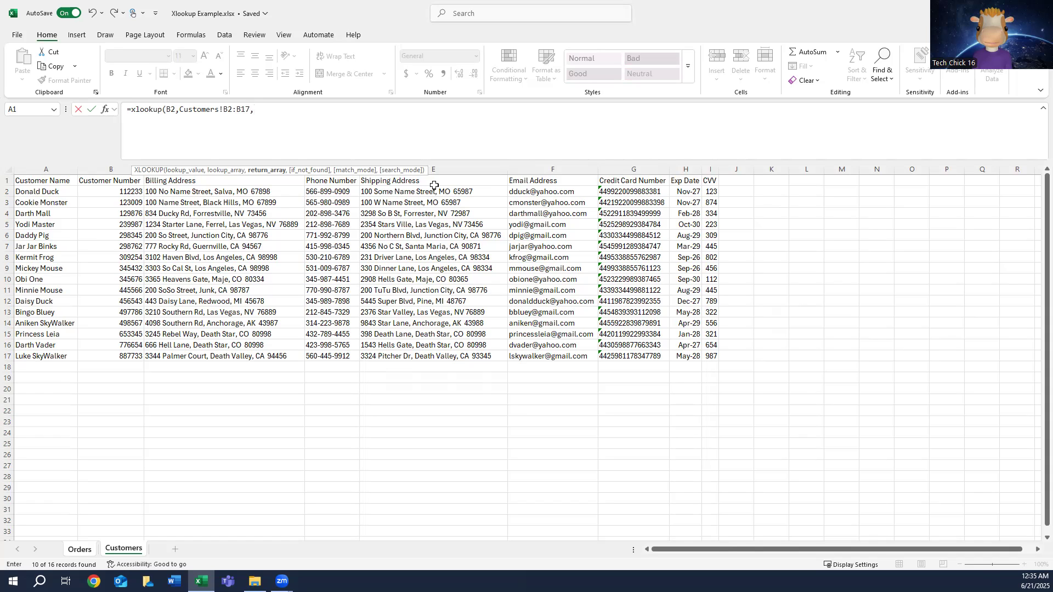
pyautogui.click(463, 190)
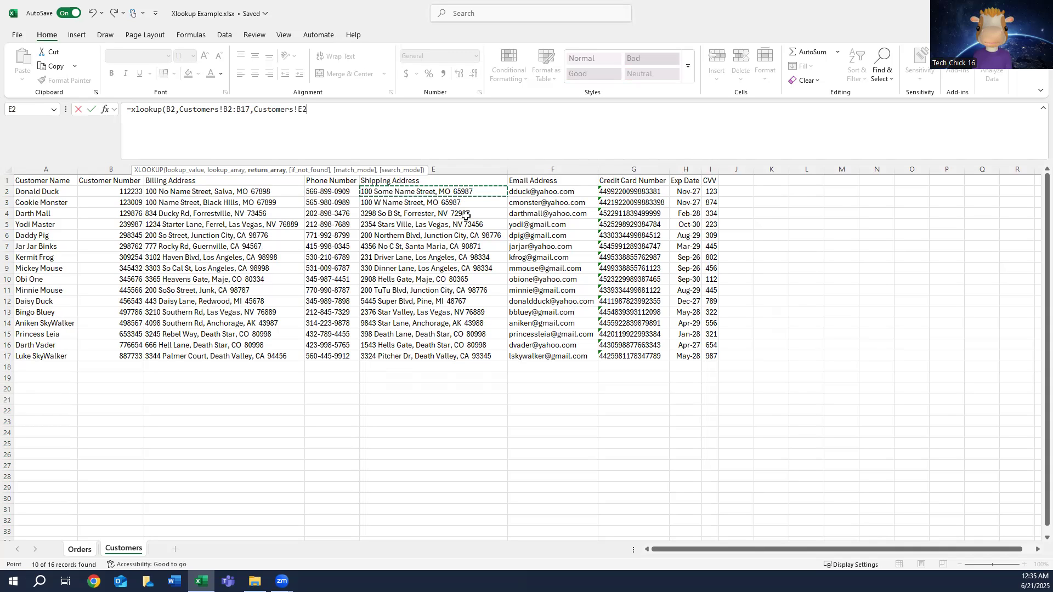
pyautogui.hotkey('ctrl', 'shift', 'Down')
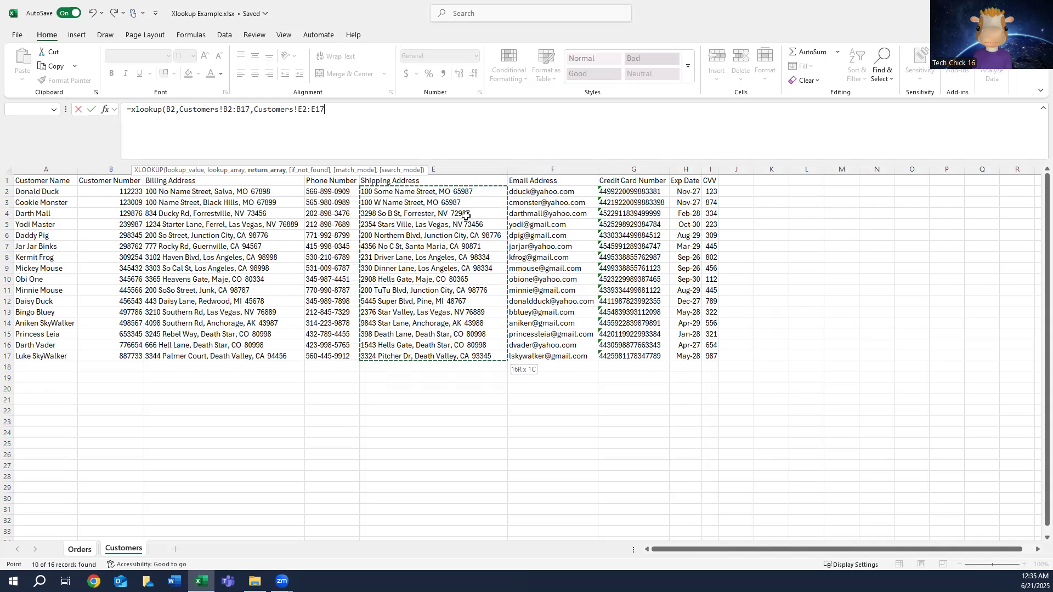
pyautogui.write(',')
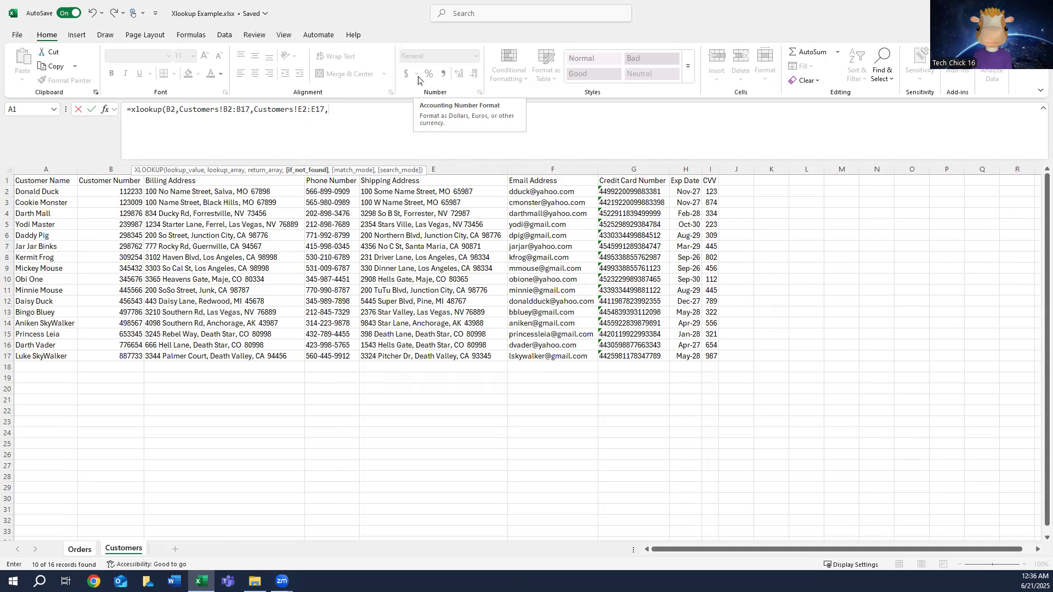
# Step: Complete the XLOOKUP with "Shipping Address Not Found" as the if-not-found text and 0 for an exact match
pyautogui.write('"S')
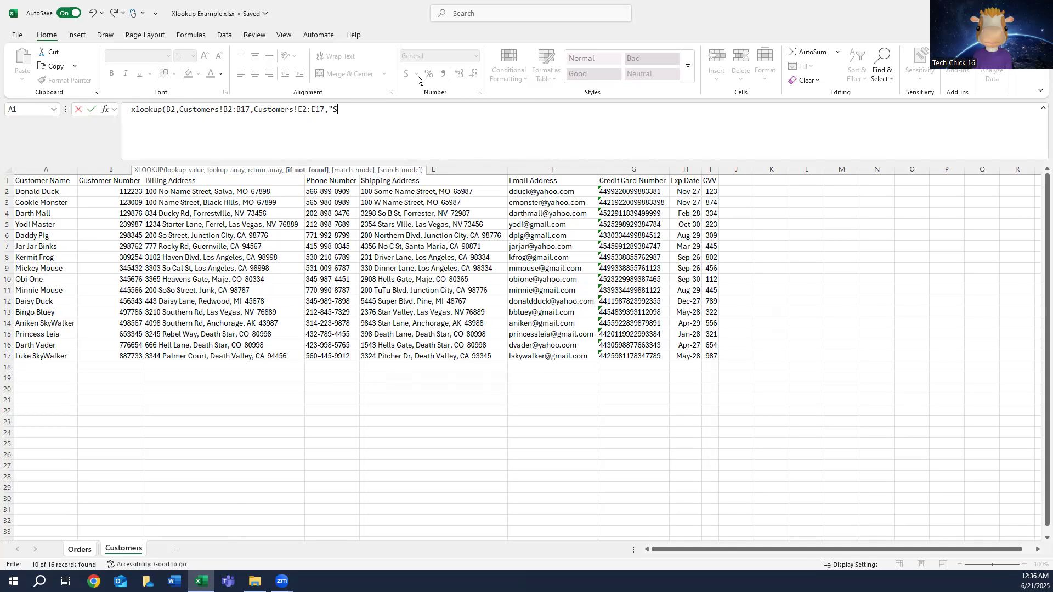
pyautogui.write('hipping Address Not Found",')
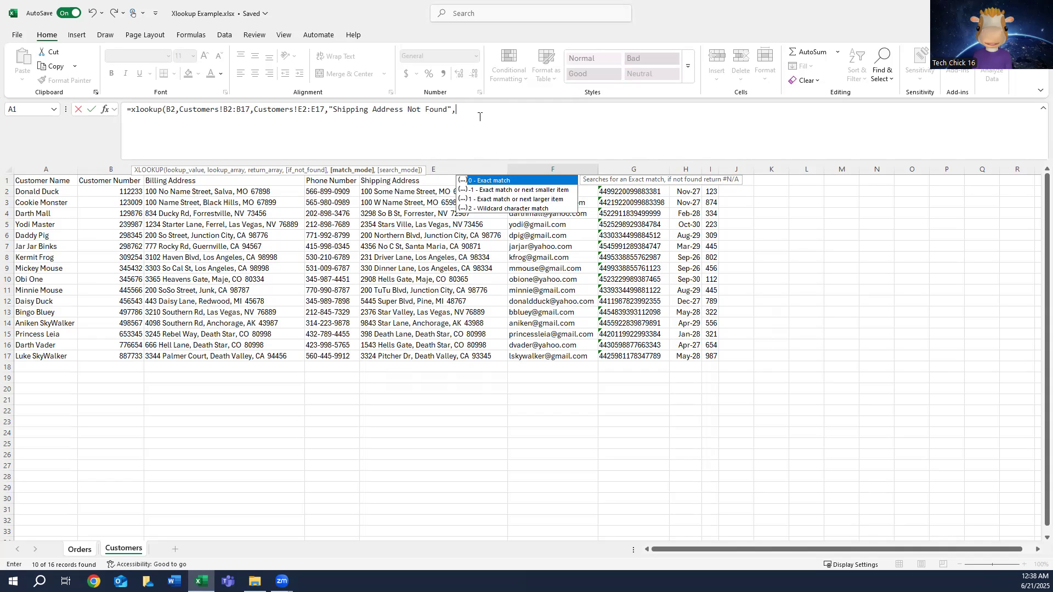
pyautogui.write('0')
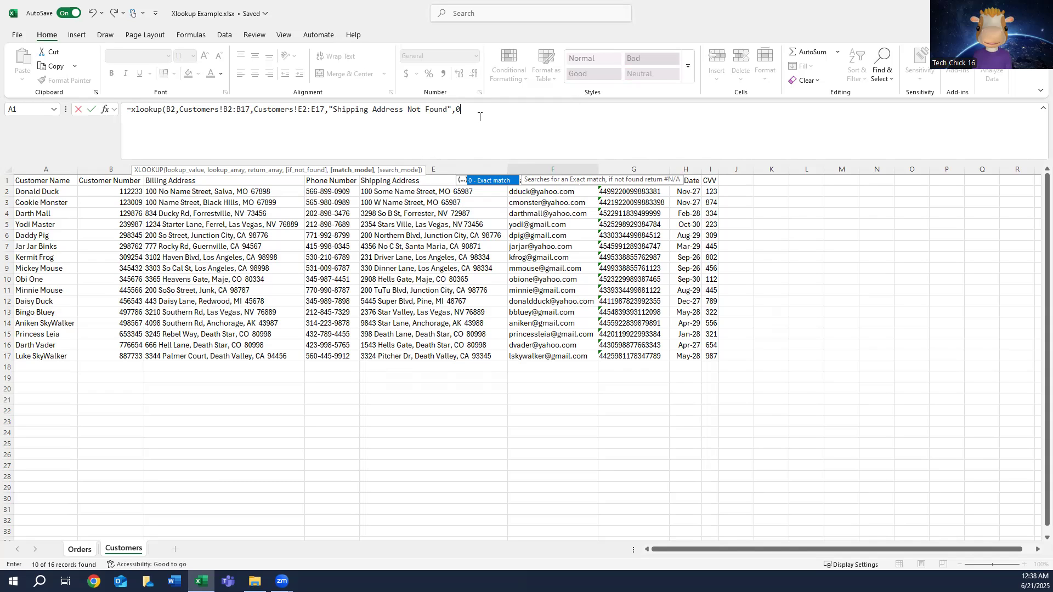
pyautogui.write(')')
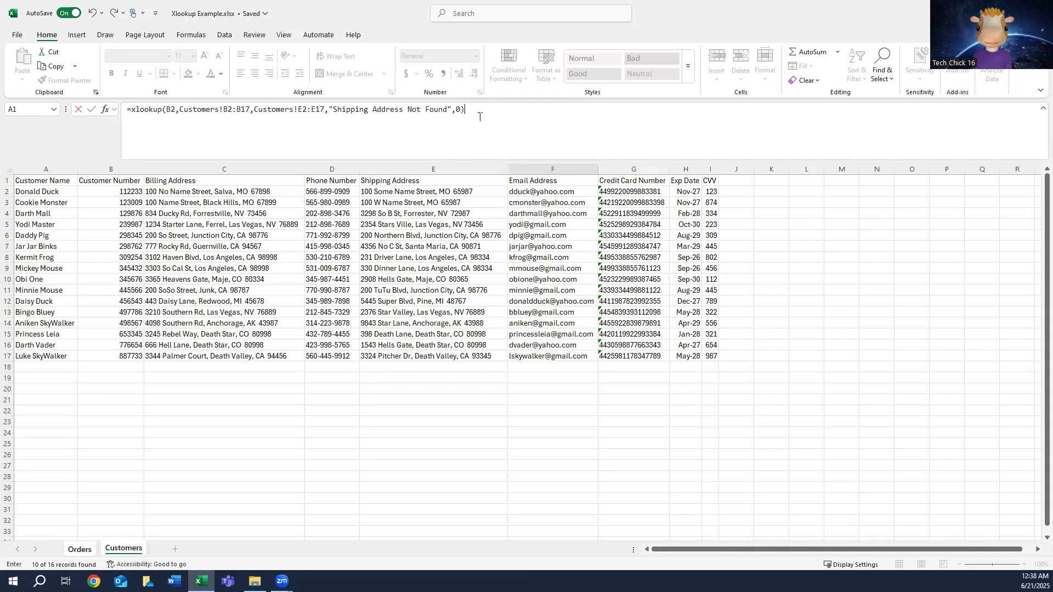
pyautogui.press('Return')
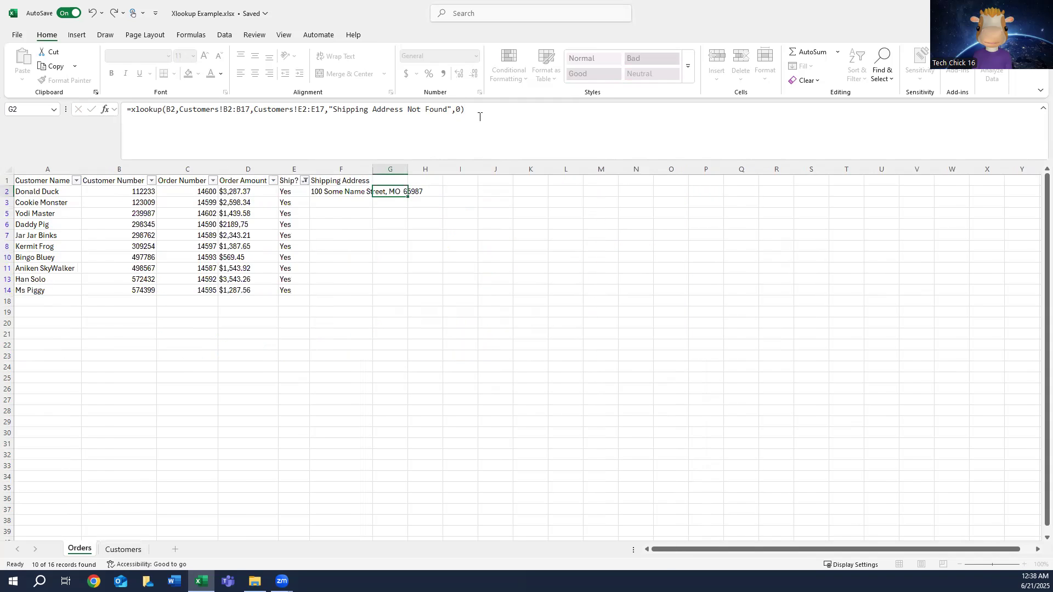
# Step: Check the lookup result in F2 against the customer number and shipping address in row 2 of the Customers sheet
pyautogui.click(326, 191)
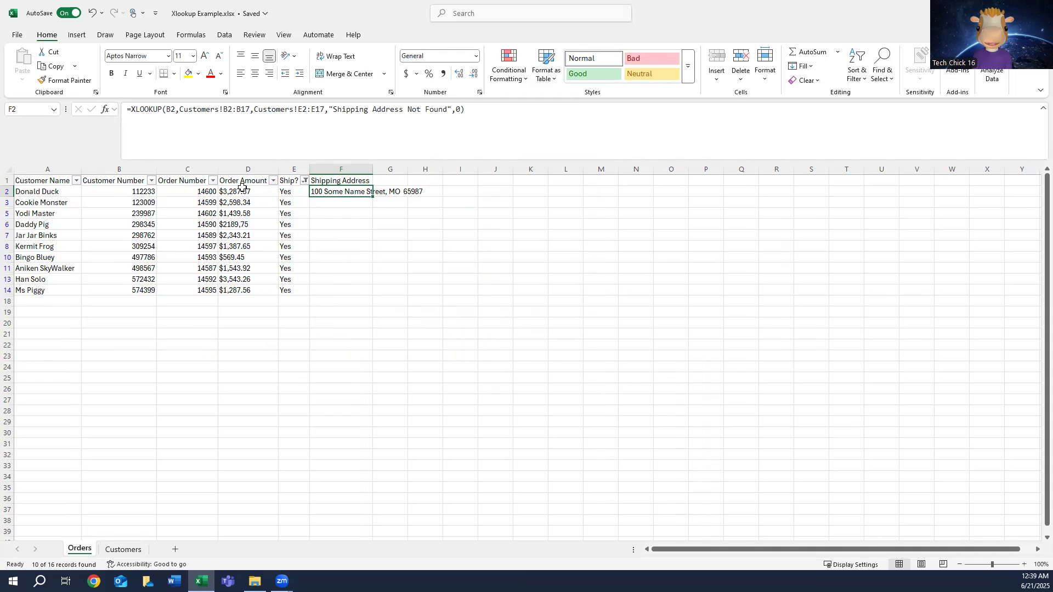
pyautogui.click(124, 550)
pyautogui.click(120, 191)
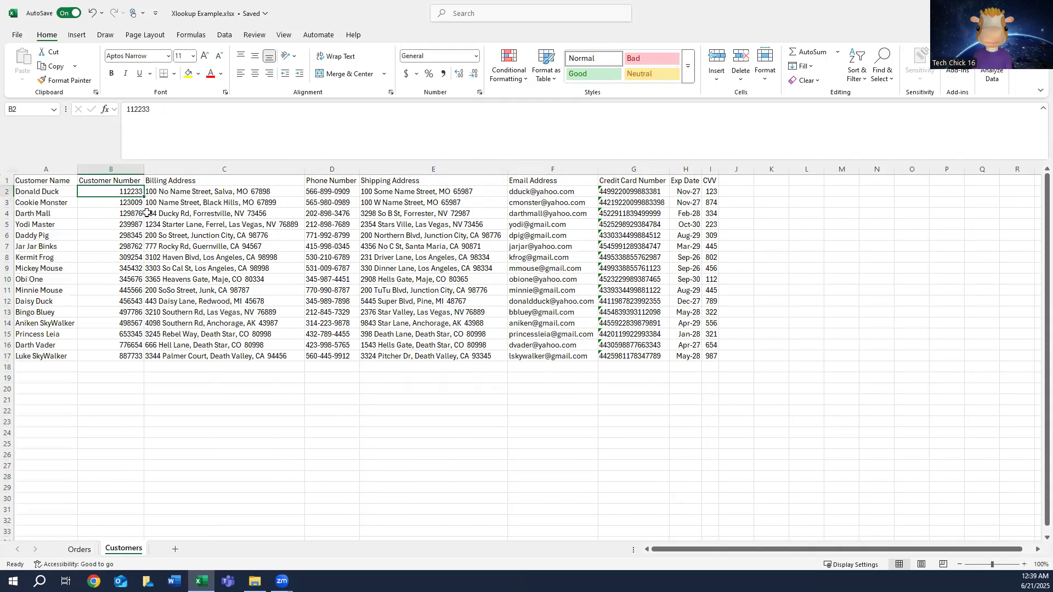
pyautogui.click(416, 192)
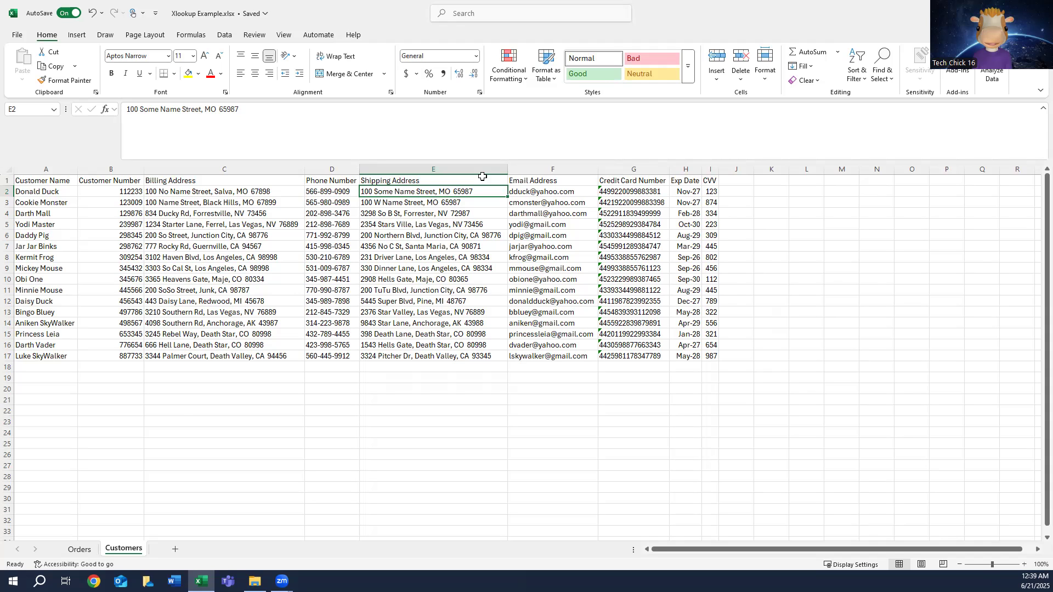
# Step: Copy the XLOOKUP formula from F2 on the Orders sheet and paste it as formulas into F3:F14
pyautogui.click(81, 548)
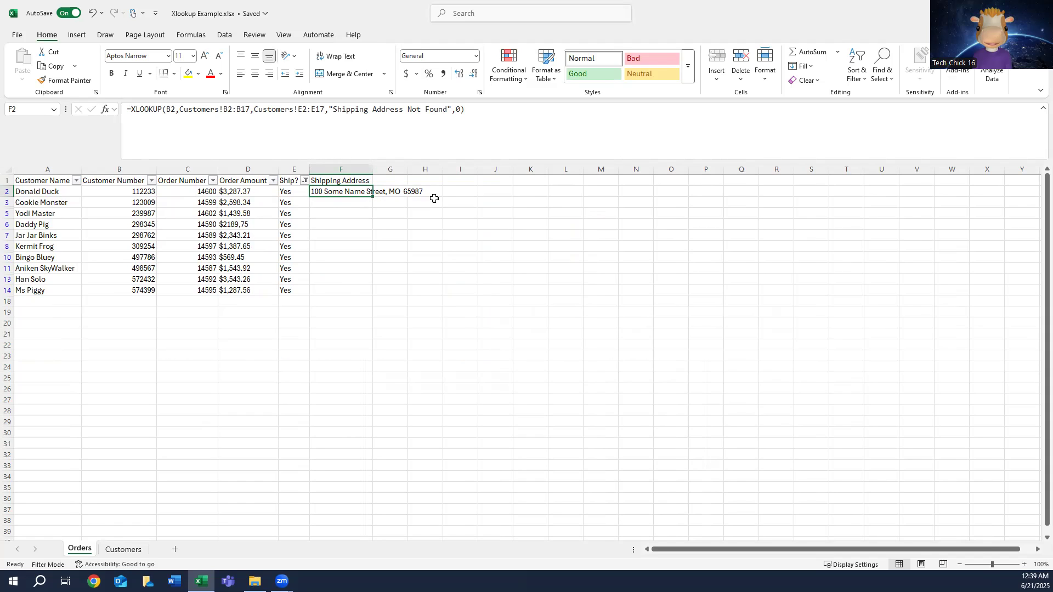
pyautogui.rightClick(353, 191)
pyautogui.click(401, 234)
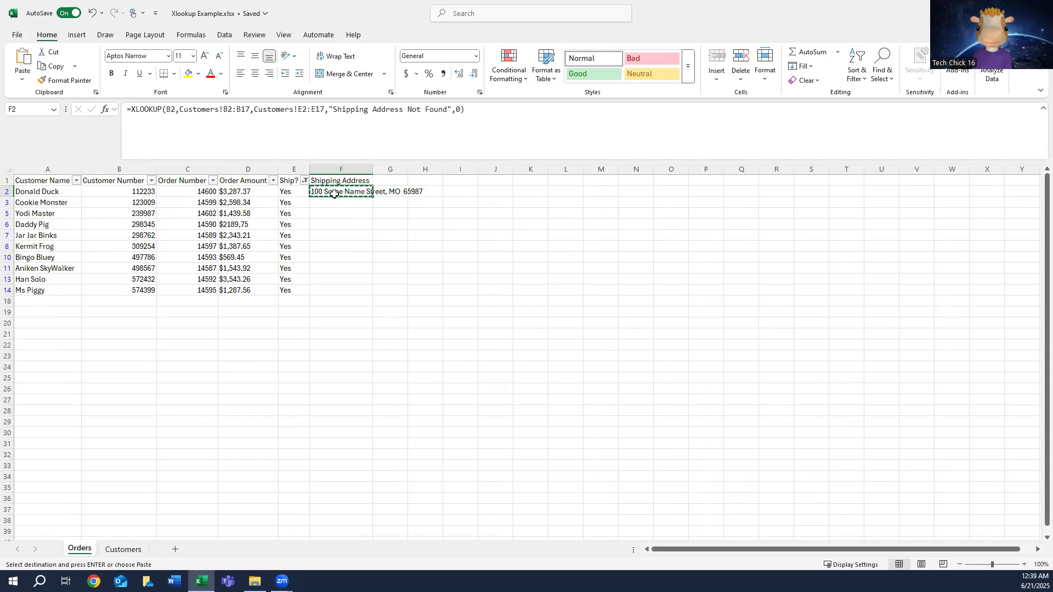
pyautogui.click(334, 204)
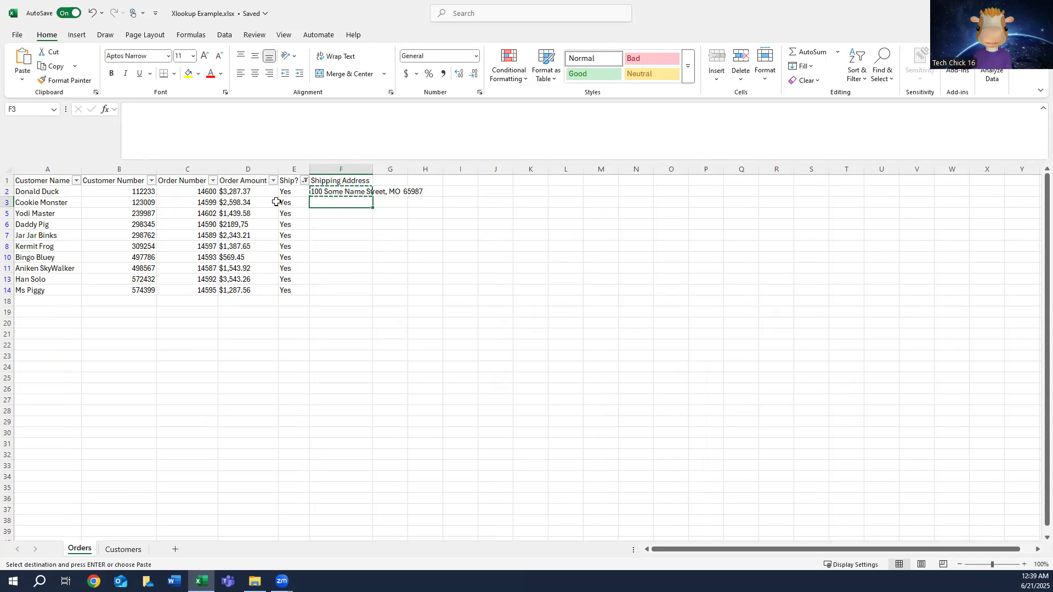
pyautogui.keyDown('shift'); pyautogui.click(349, 291); pyautogui.keyUp('shift')
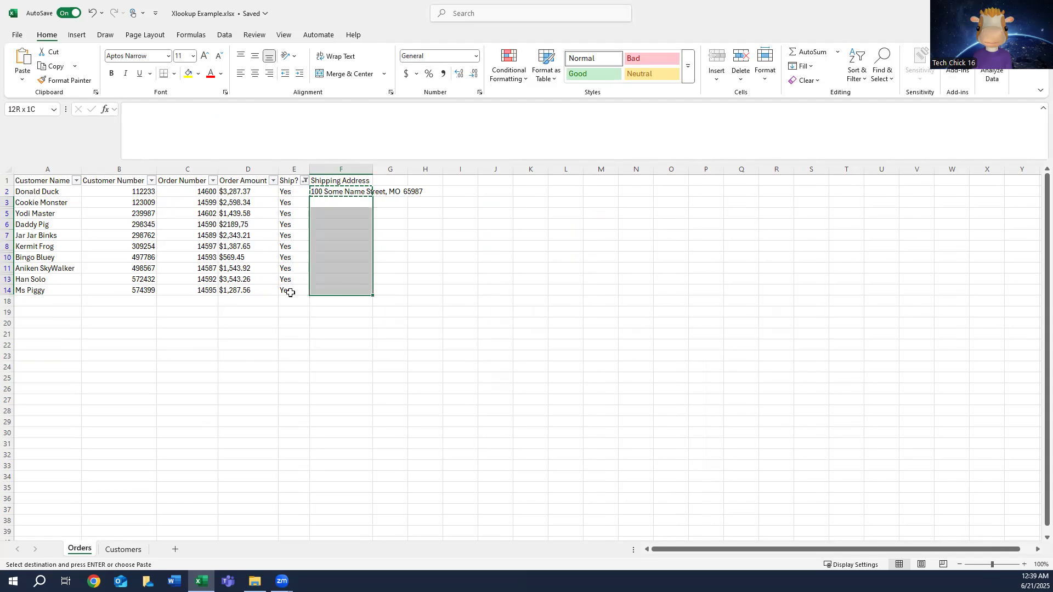
pyautogui.rightClick(338, 220)
pyautogui.click(386, 294)
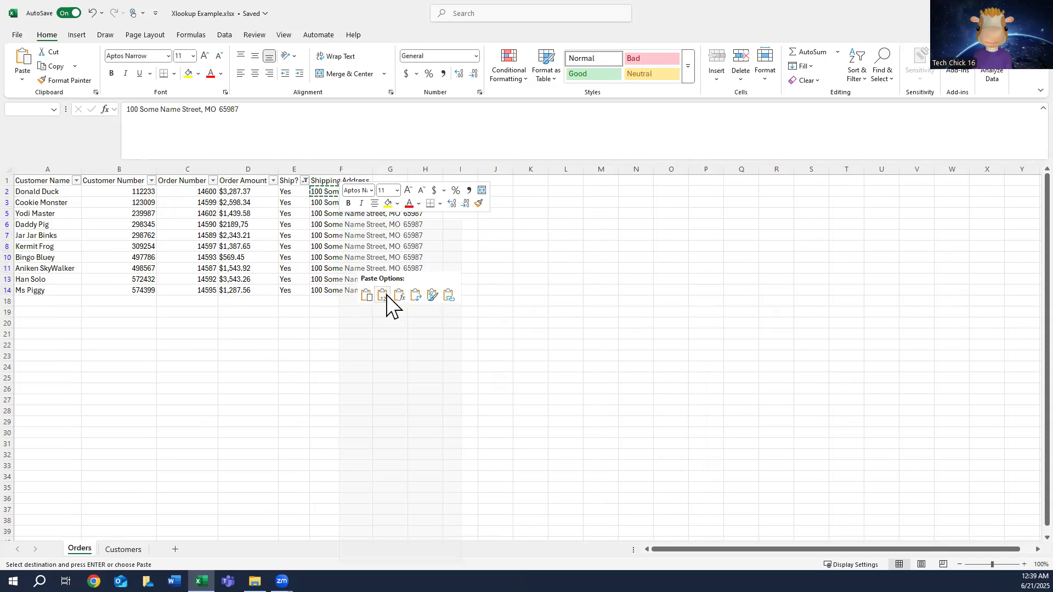
pyautogui.click(398, 296)
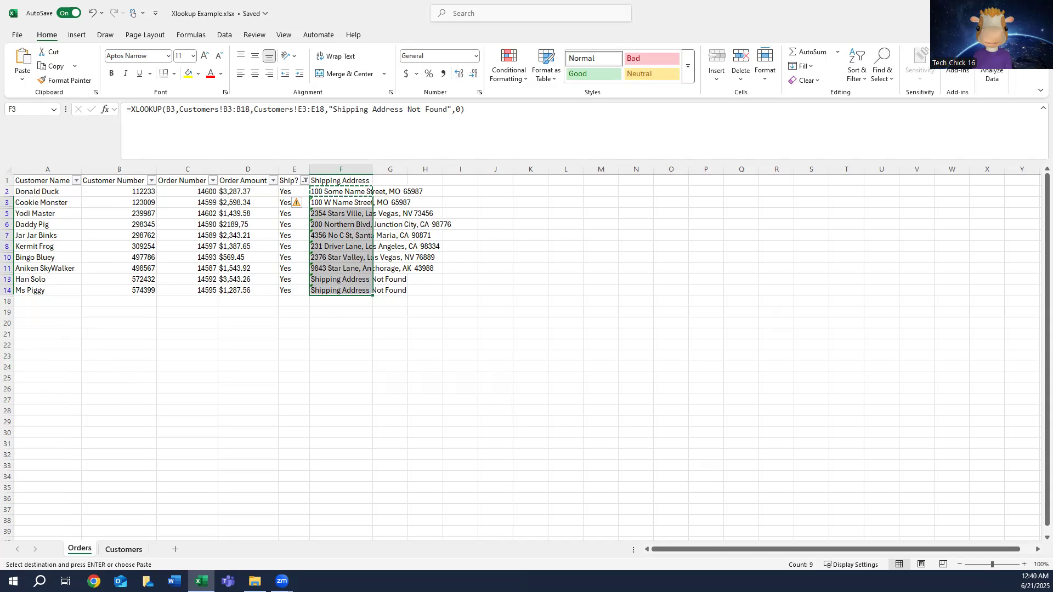
# Step: Examine the lookup and return ranges of the pasted XLOOKUP formulas in F3, F11 and F13 against those in F2
pyautogui.click(49, 279)
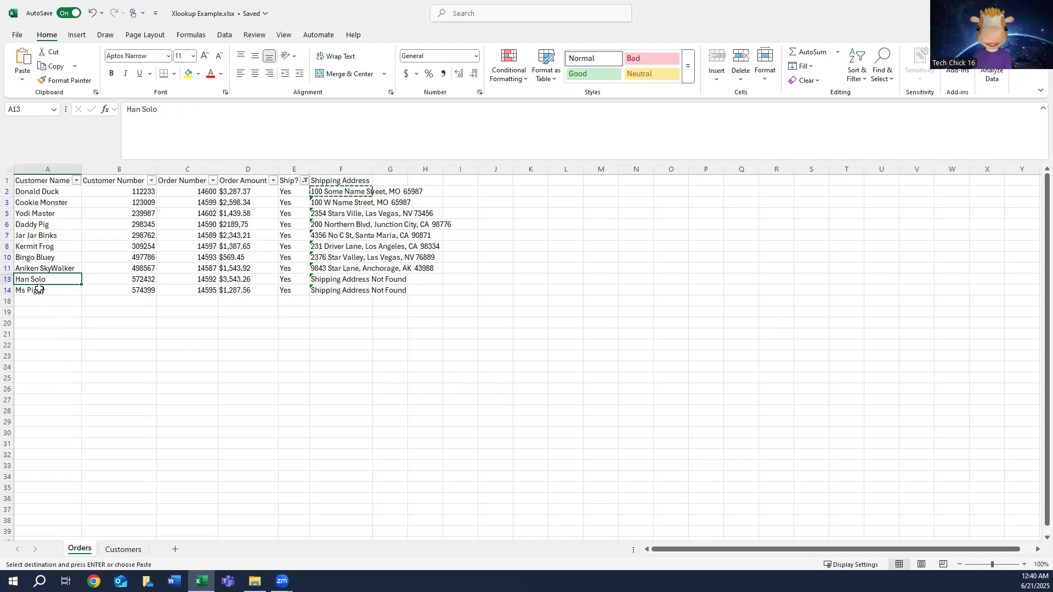
pyautogui.click(363, 280)
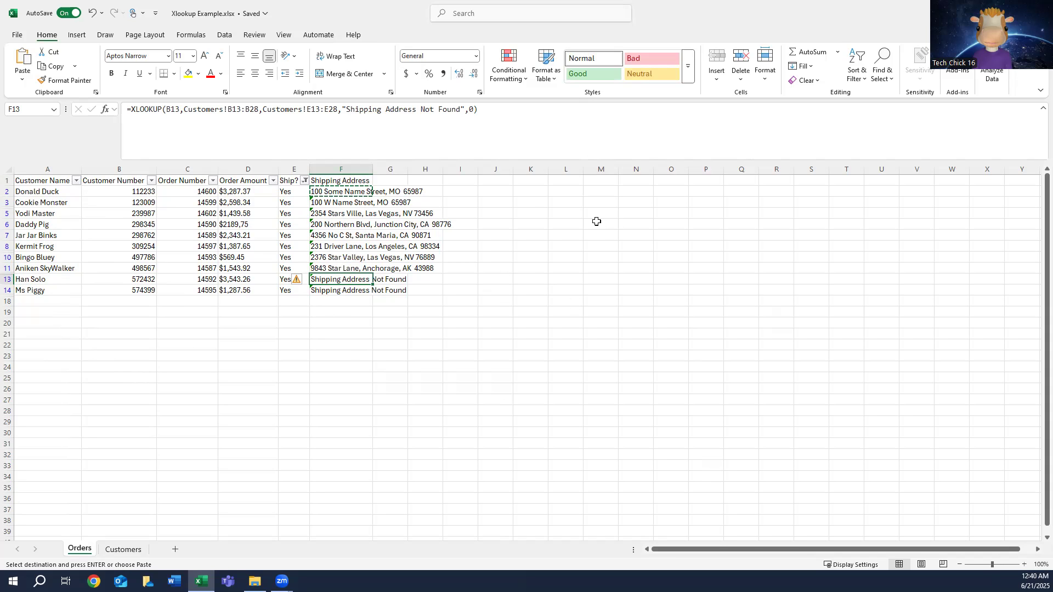
pyautogui.click(353, 202)
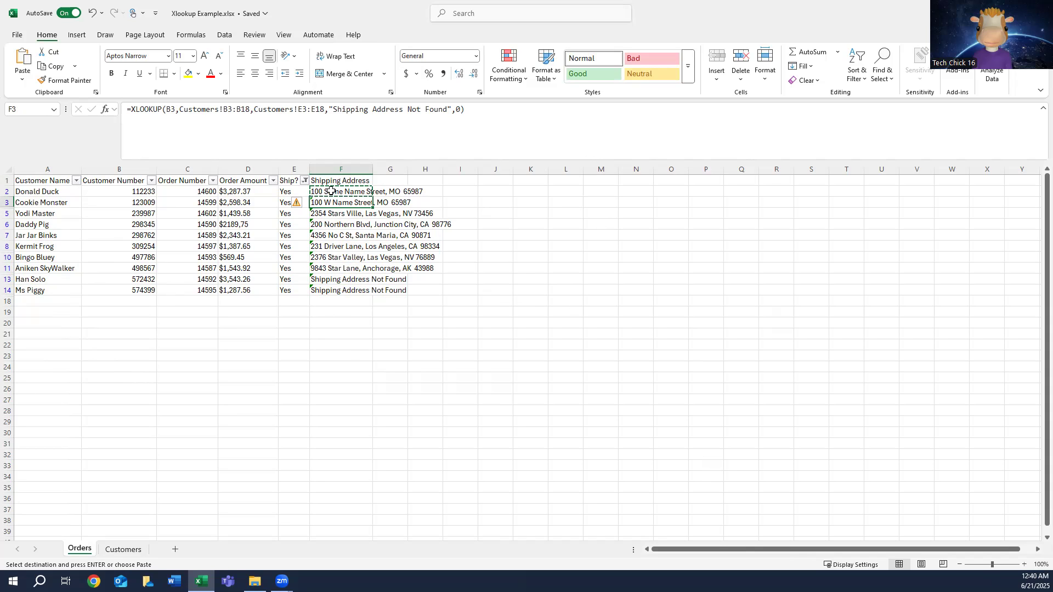
pyautogui.press('Escape')
pyautogui.click(345, 189)
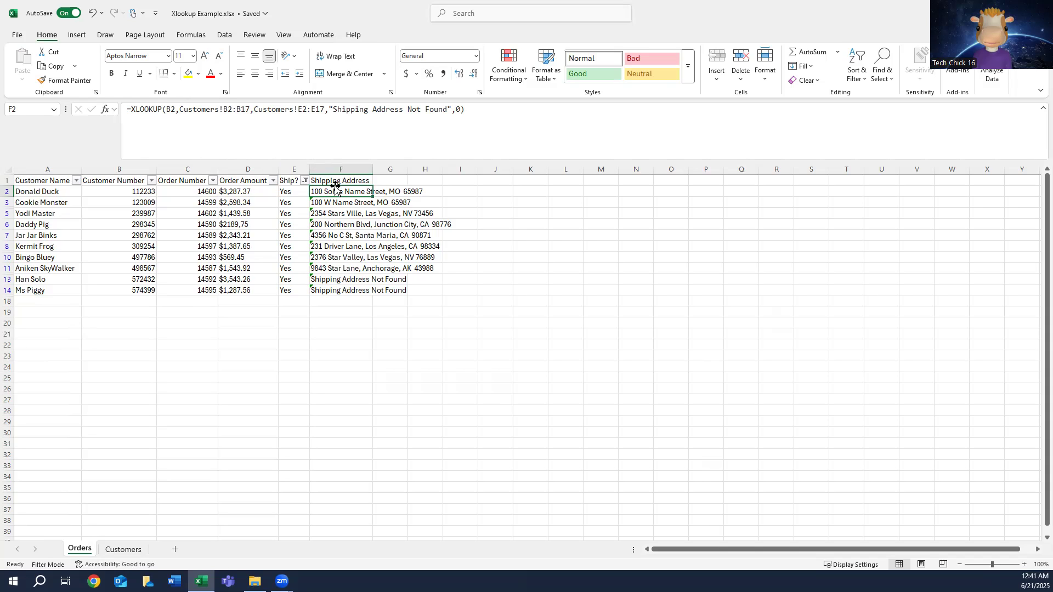
pyautogui.click(326, 200)
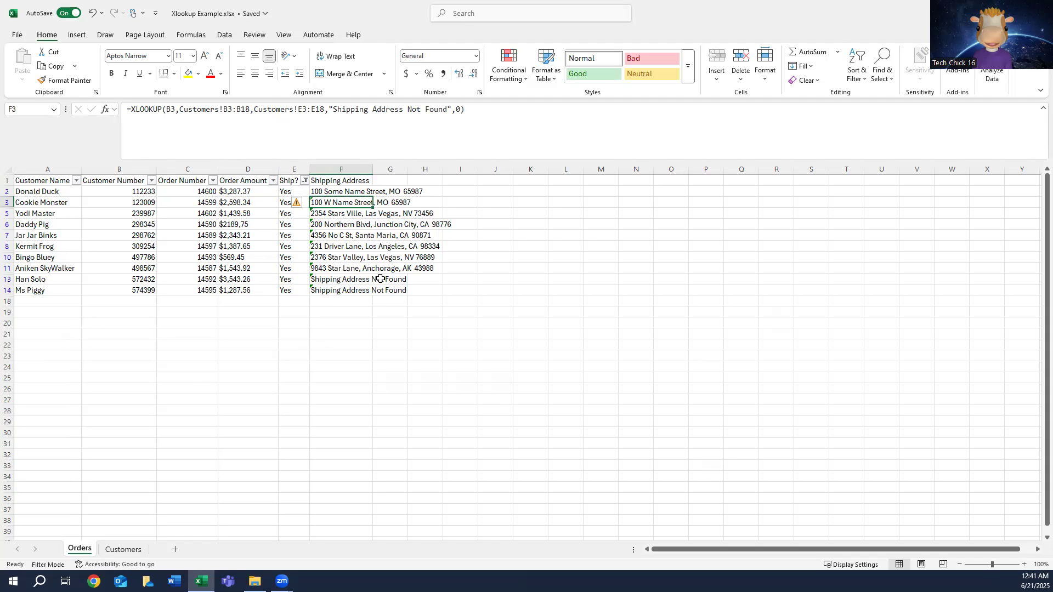
pyautogui.click(359, 269)
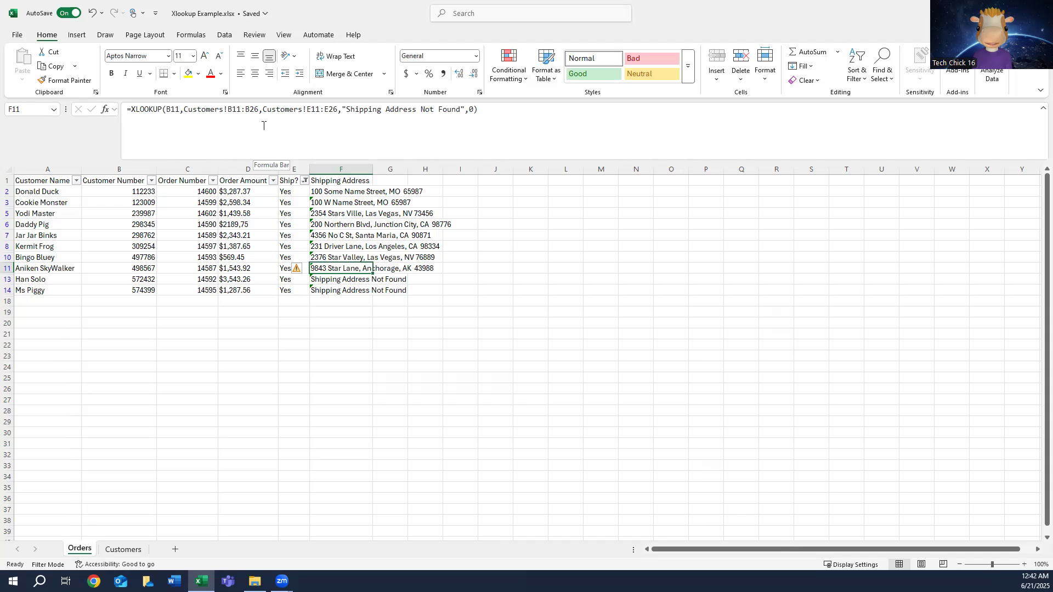
# Step: Make the lookup array in F2's XLOOKUP absolute as Customers!$B$2:$B$17
pyautogui.click(341, 191)
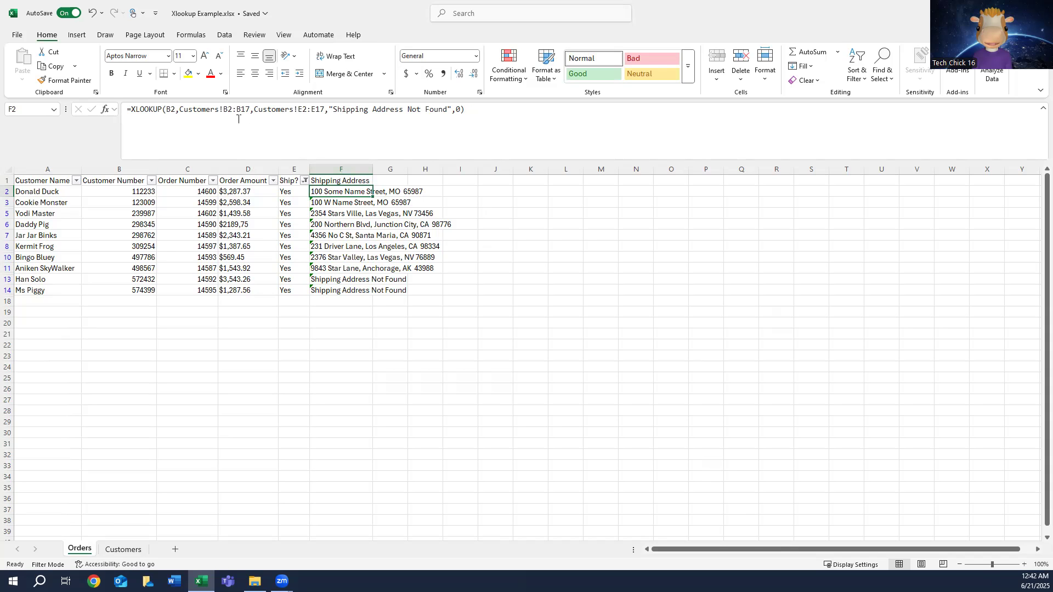
pyautogui.click(228, 110)
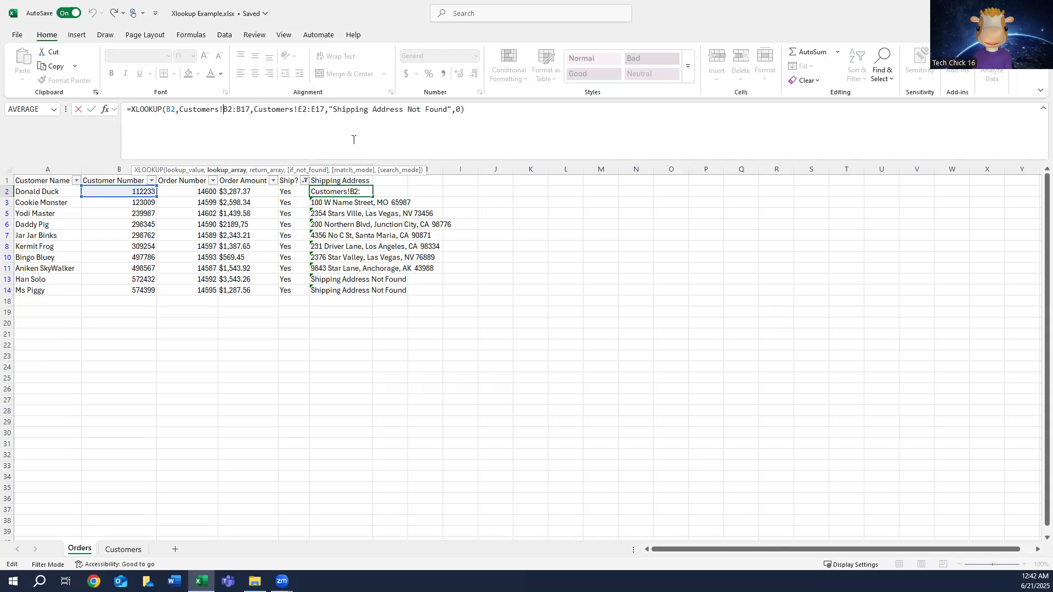
pyautogui.write('$B')
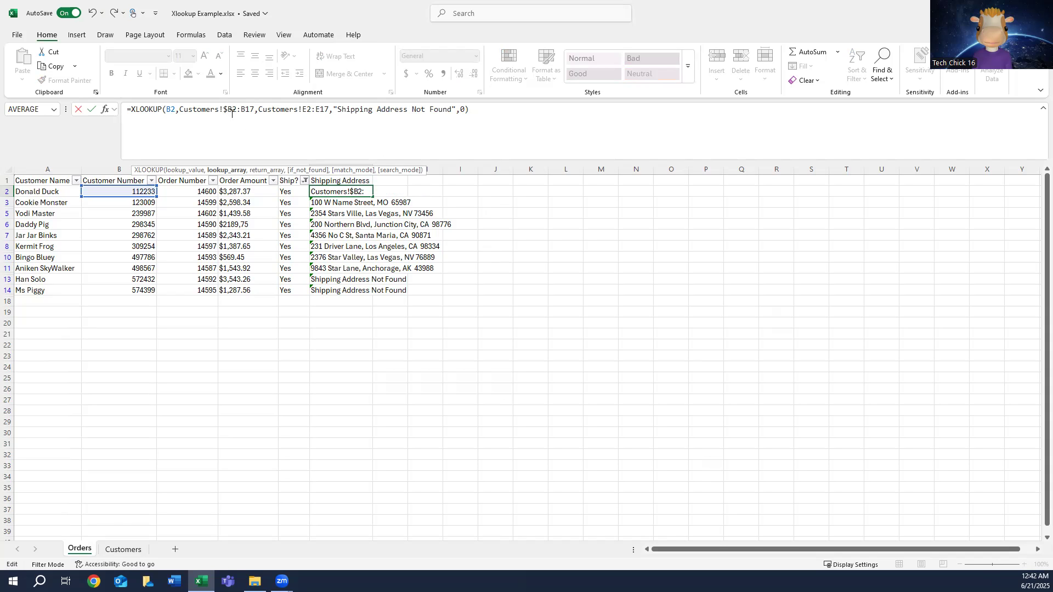
pyautogui.write('$')
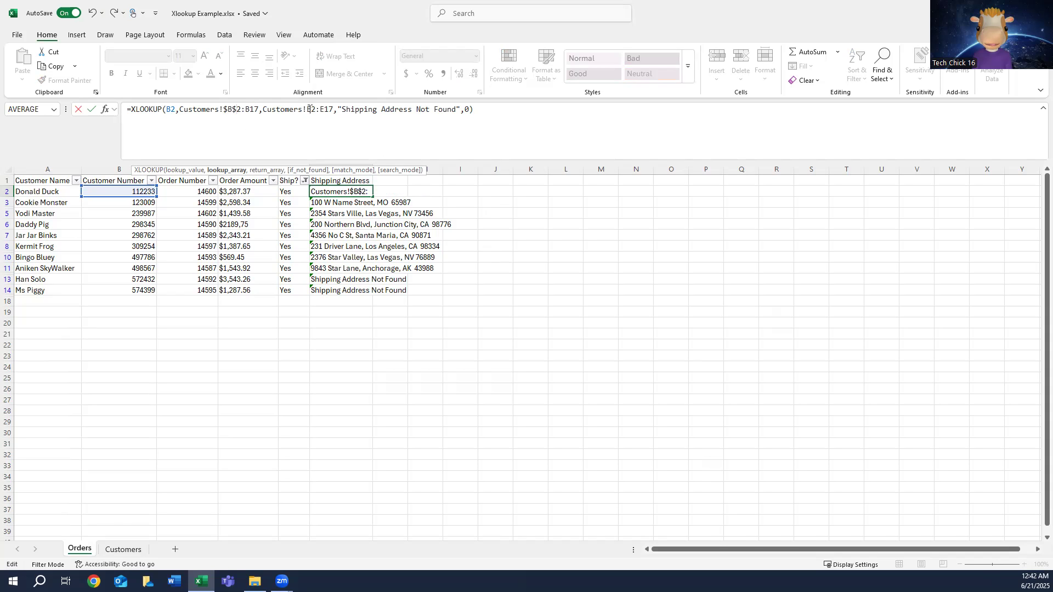
pyautogui.click(245, 109)
pyautogui.write('$B')
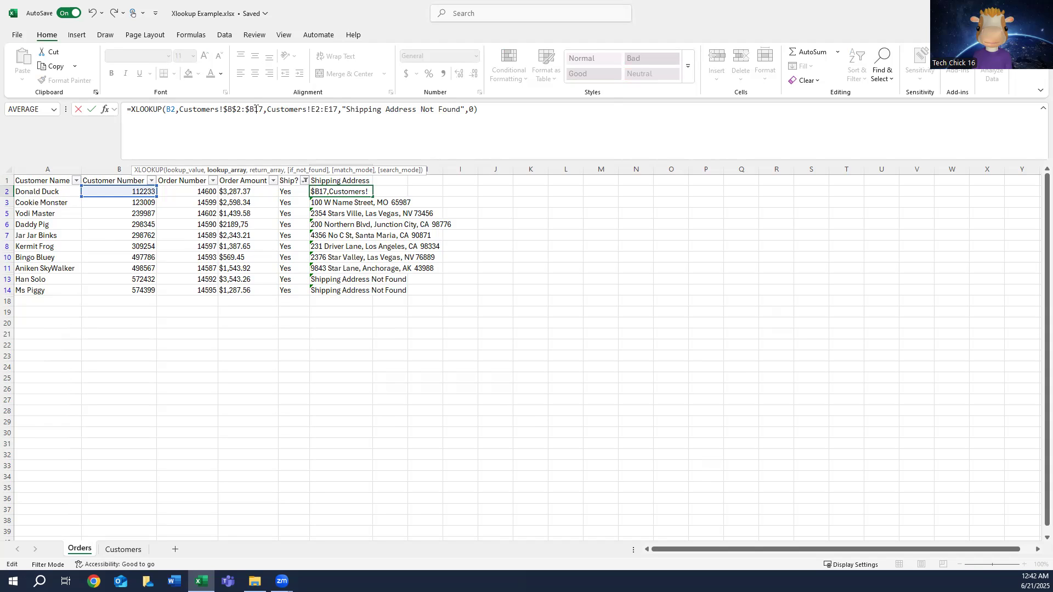
pyautogui.write('$')
# Step: Make the return array in F2's XLOOKUP absolute as Customers!$E$2:$E$17 and commit the formula
pyautogui.click(315, 111)
pyautogui.write('$')
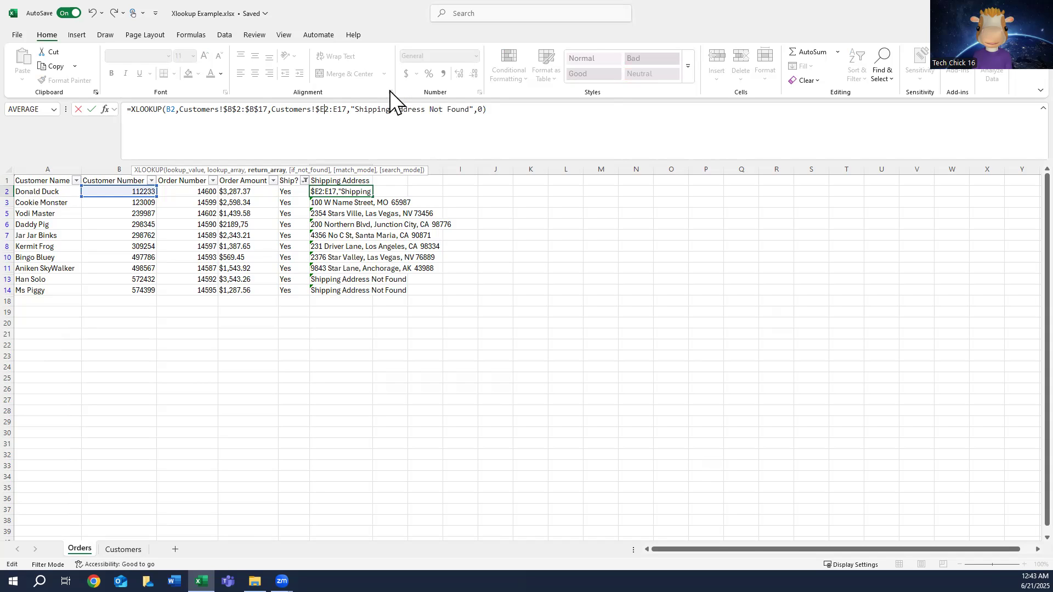
pyautogui.write('$')
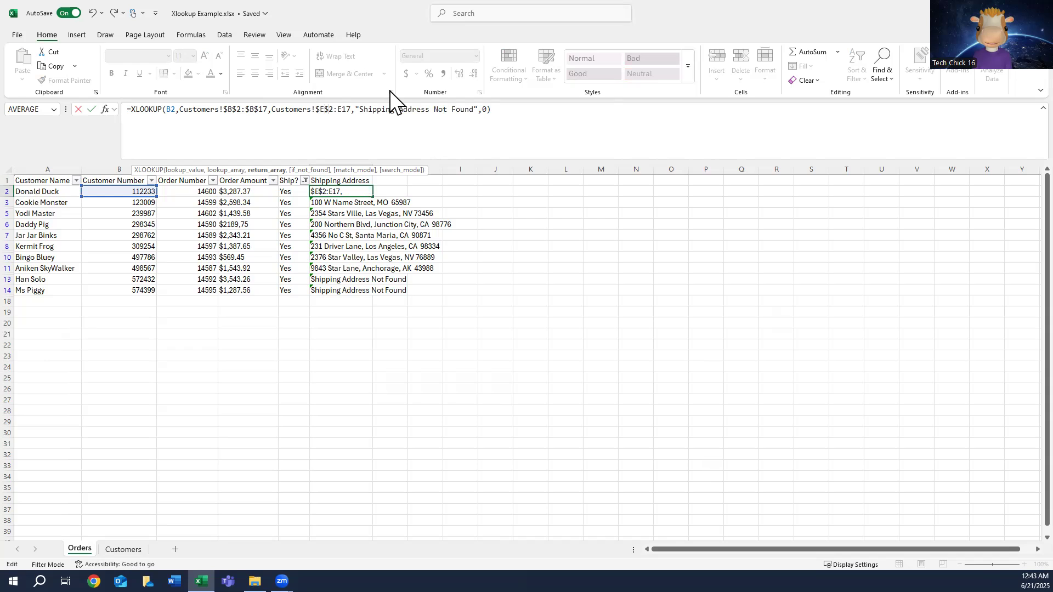
pyautogui.click(338, 109)
pyautogui.write('$')
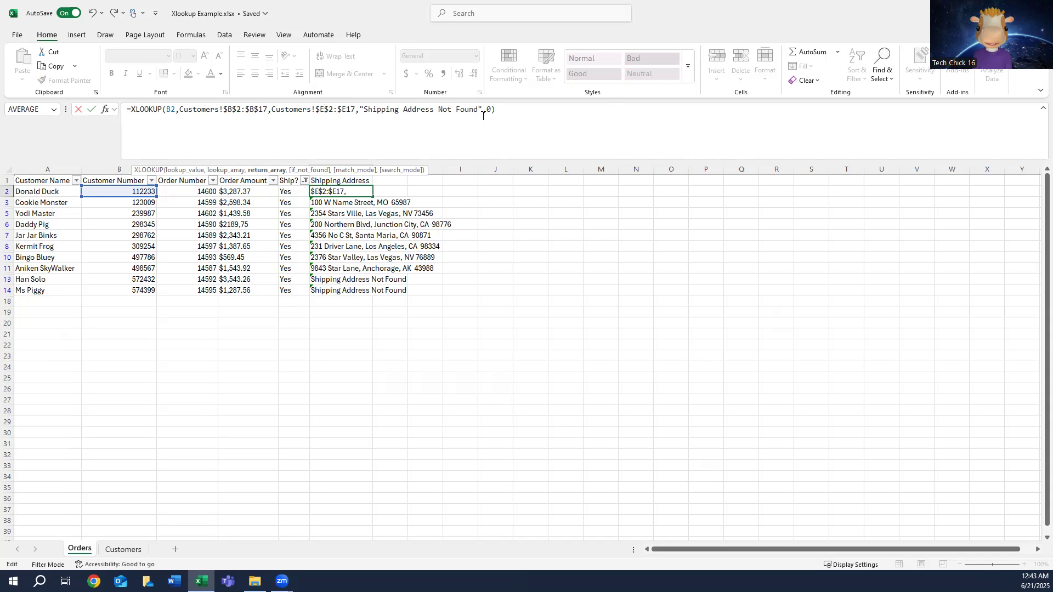
pyautogui.press('Right')
pyautogui.write('$')
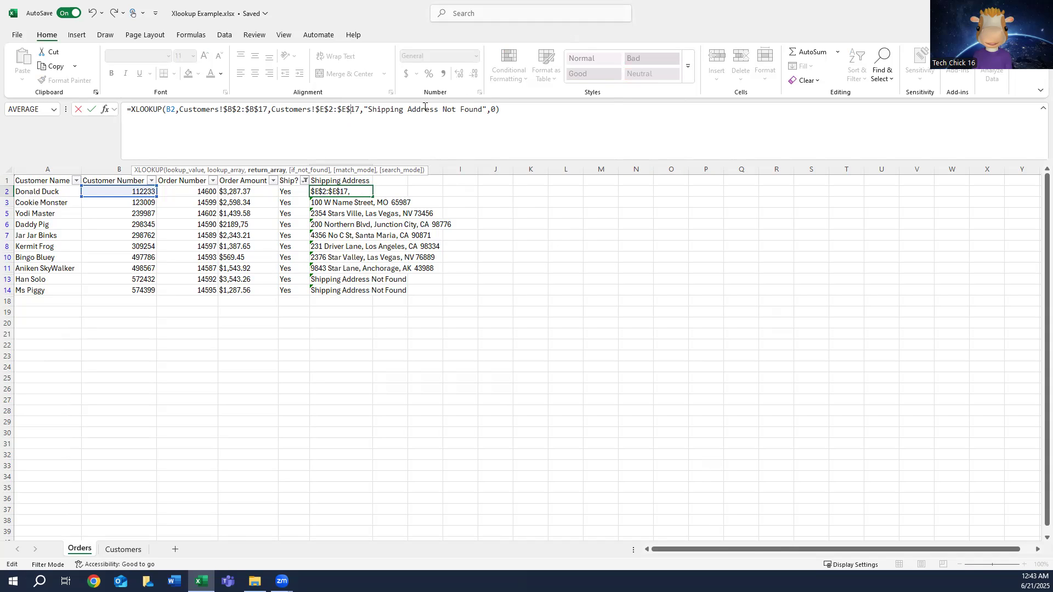
pyautogui.press('Tab')
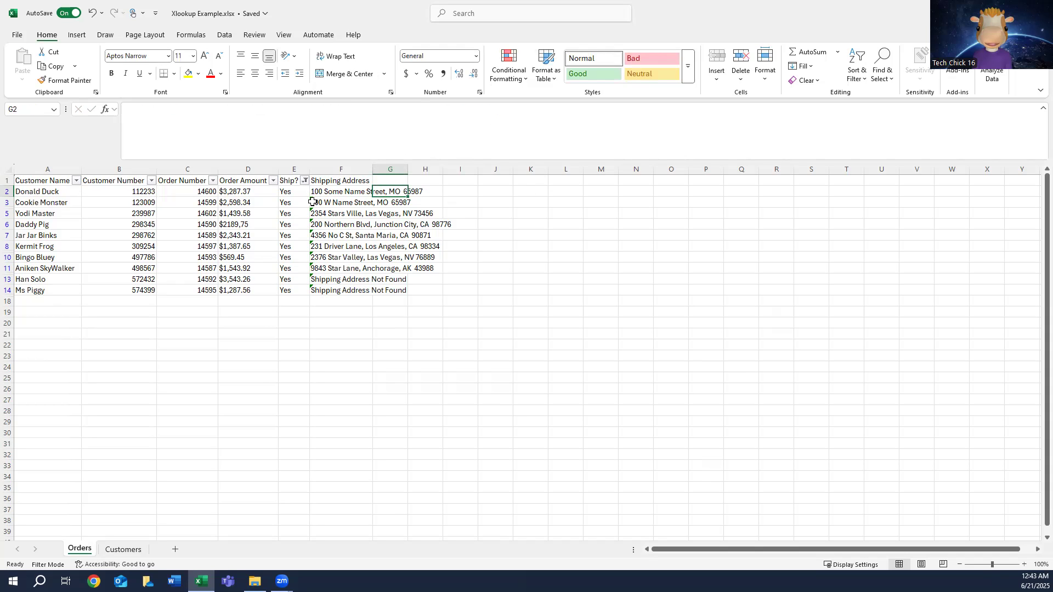
# Step: Copy the corrected XLOOKUP from F2 and paste it as formulas over F3:F14
pyautogui.click(338, 194)
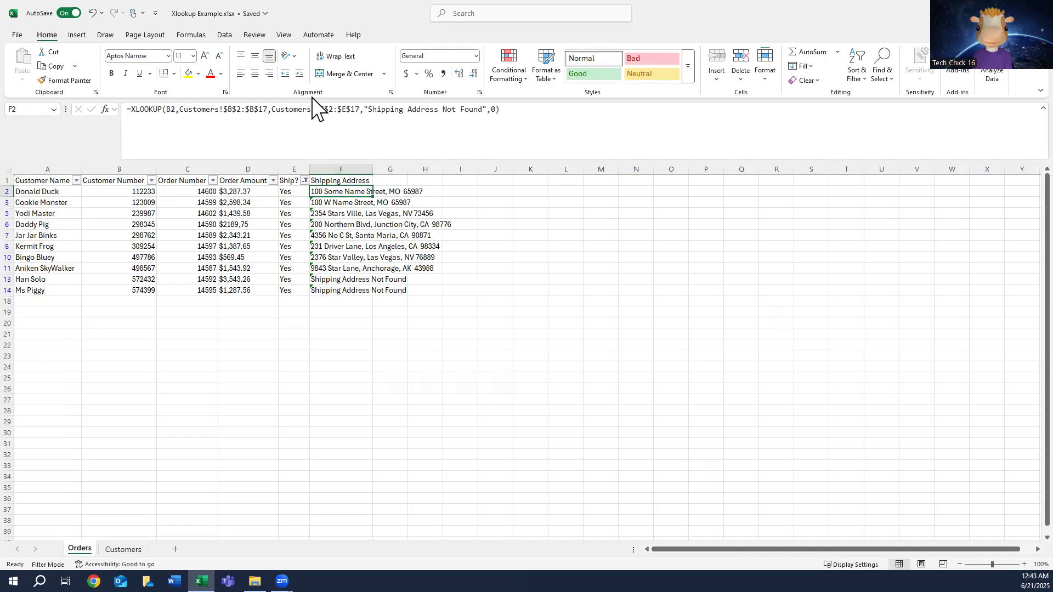
pyautogui.rightClick(336, 191)
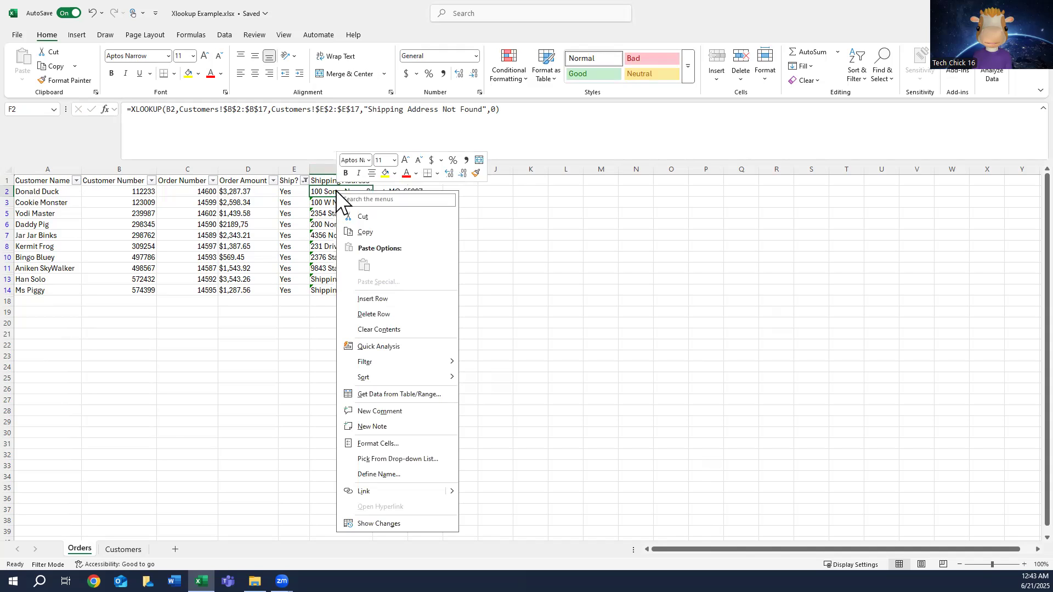
pyautogui.click(365, 232)
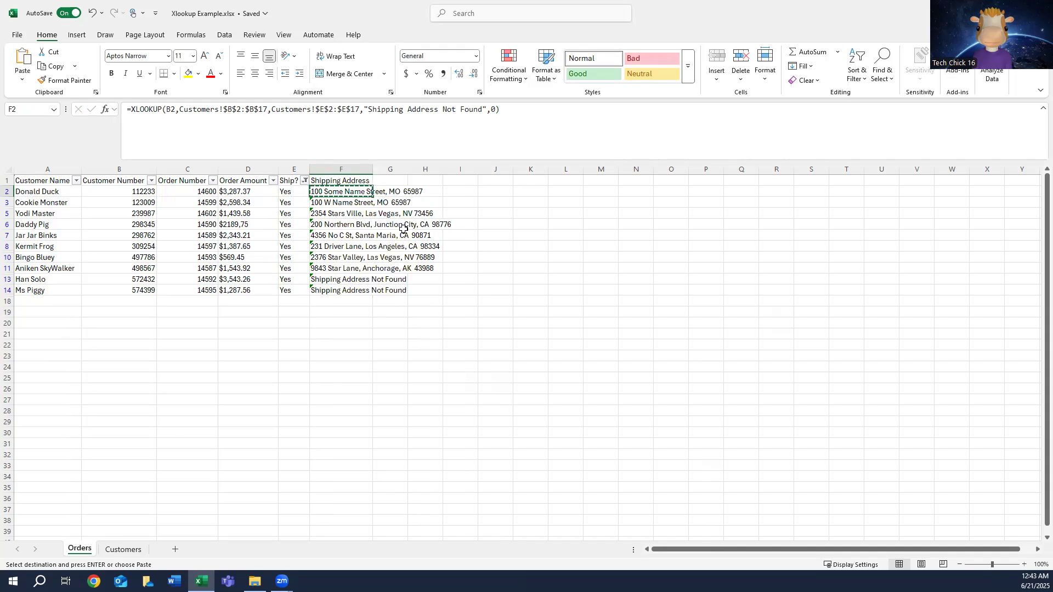
pyautogui.click(325, 202)
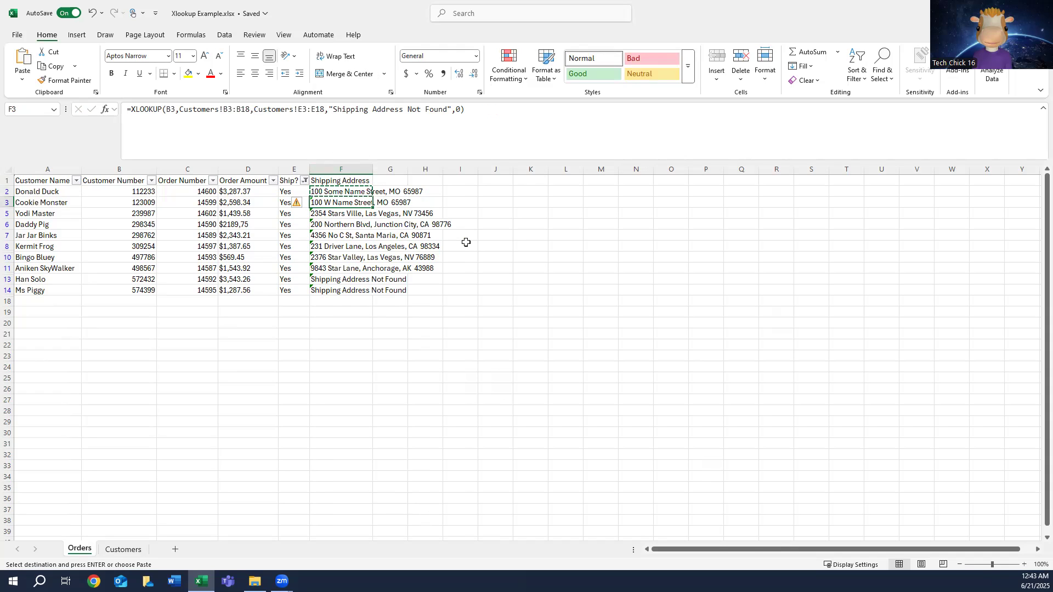
pyautogui.keyDown('shift'); pyautogui.click(338, 291); pyautogui.keyUp('shift')
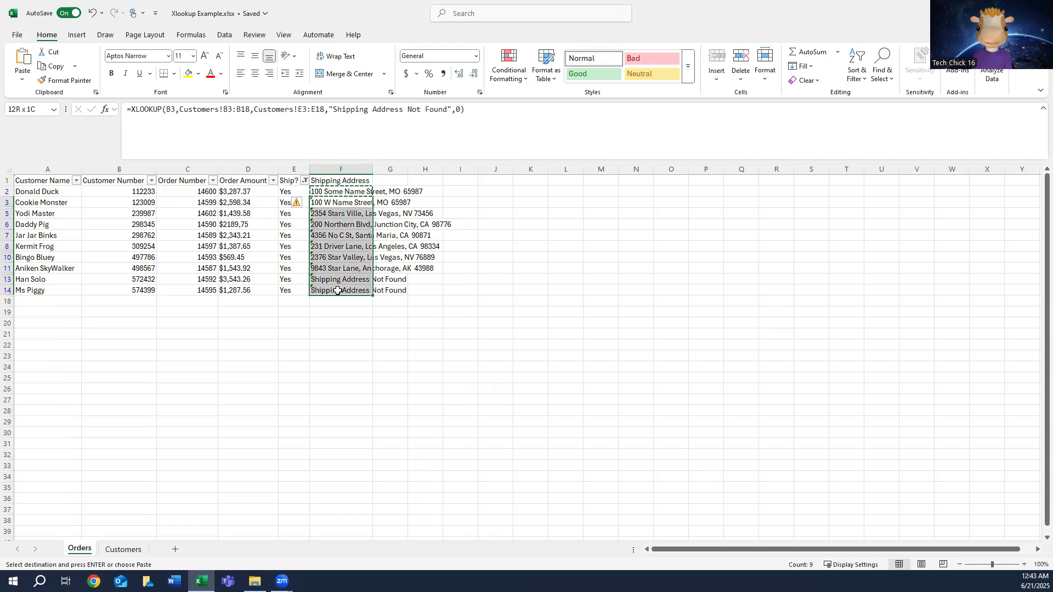
pyautogui.rightClick(329, 242)
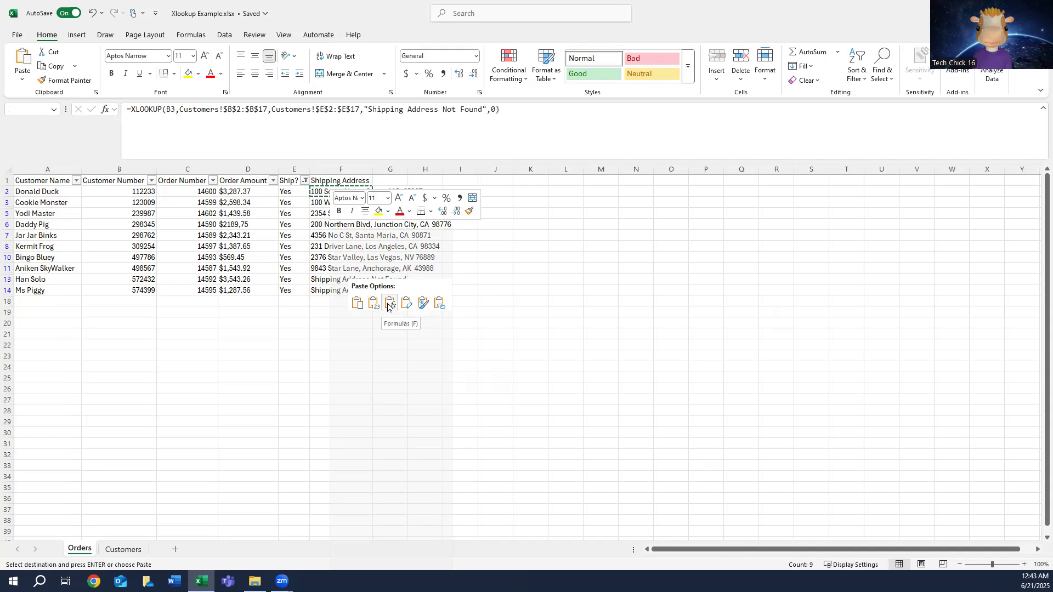
pyautogui.click(388, 302)
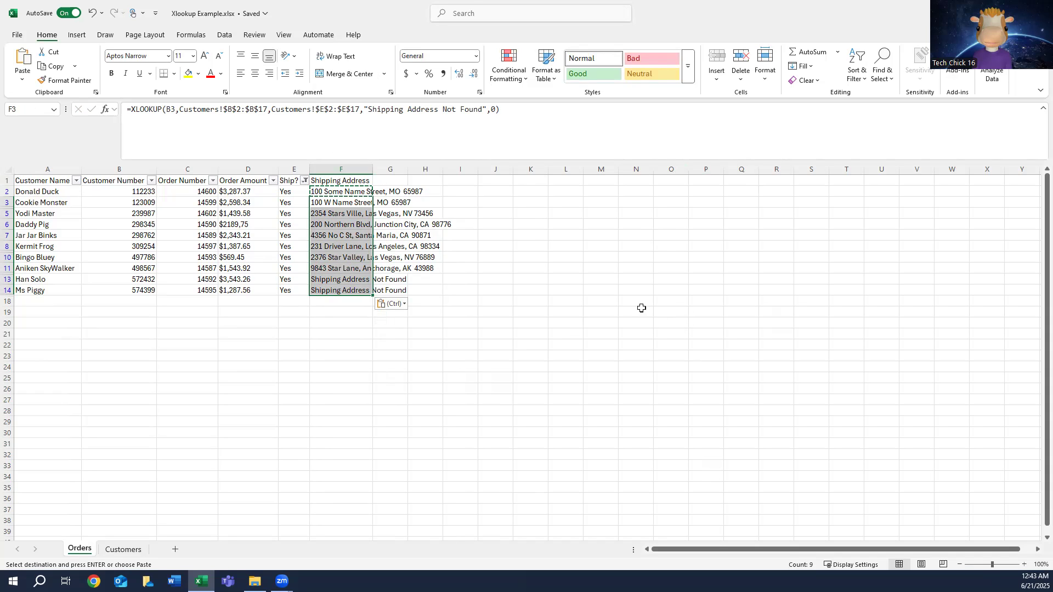
pyautogui.press('Escape')
# Step: Show both the Yes and No orders in the Ship? filter and inspect the formula in F4
pyautogui.click(306, 181)
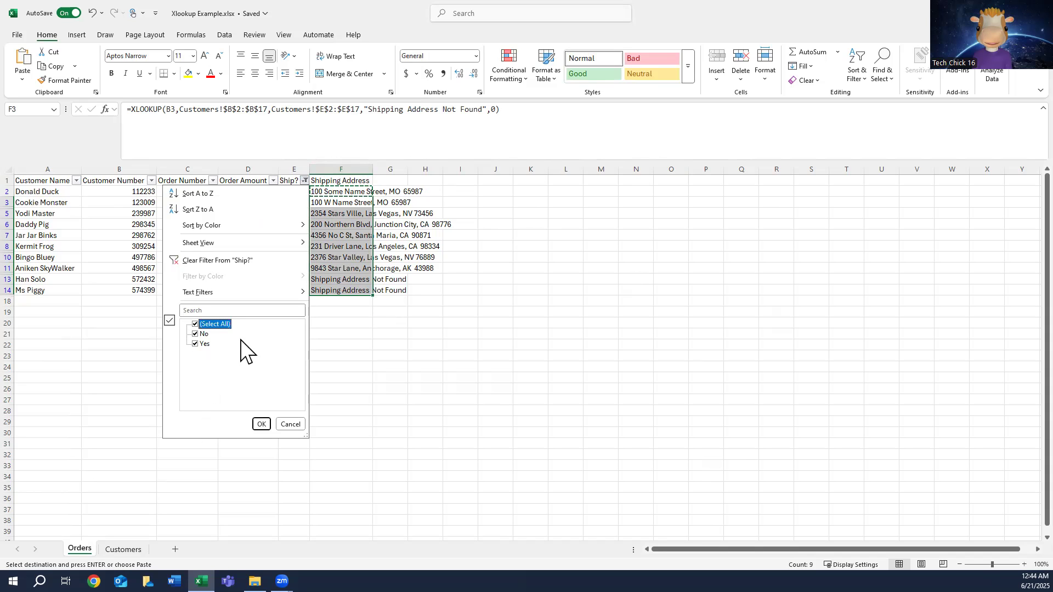
pyautogui.click(261, 424)
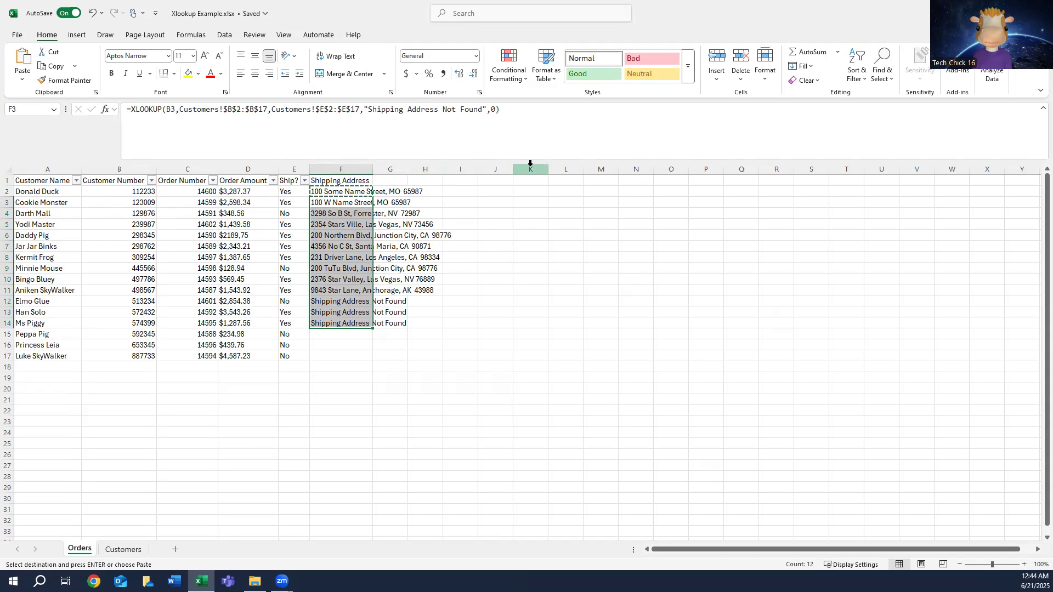
pyautogui.click(357, 209)
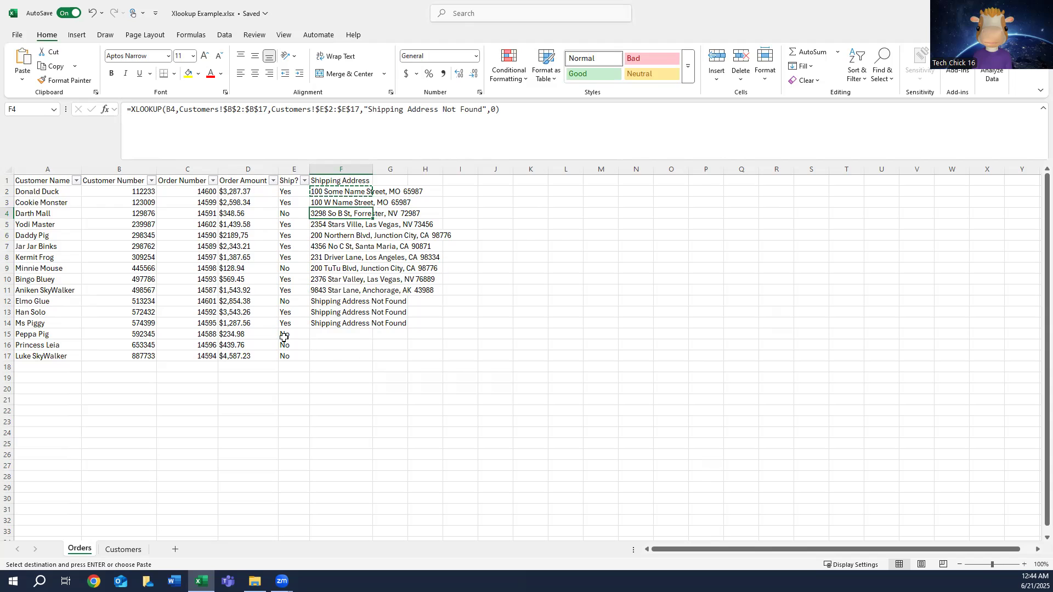
# Step: Copy the XLOOKUP from F14 on the Orders sheet and paste it as a formula into F15
pyautogui.click(337, 334)
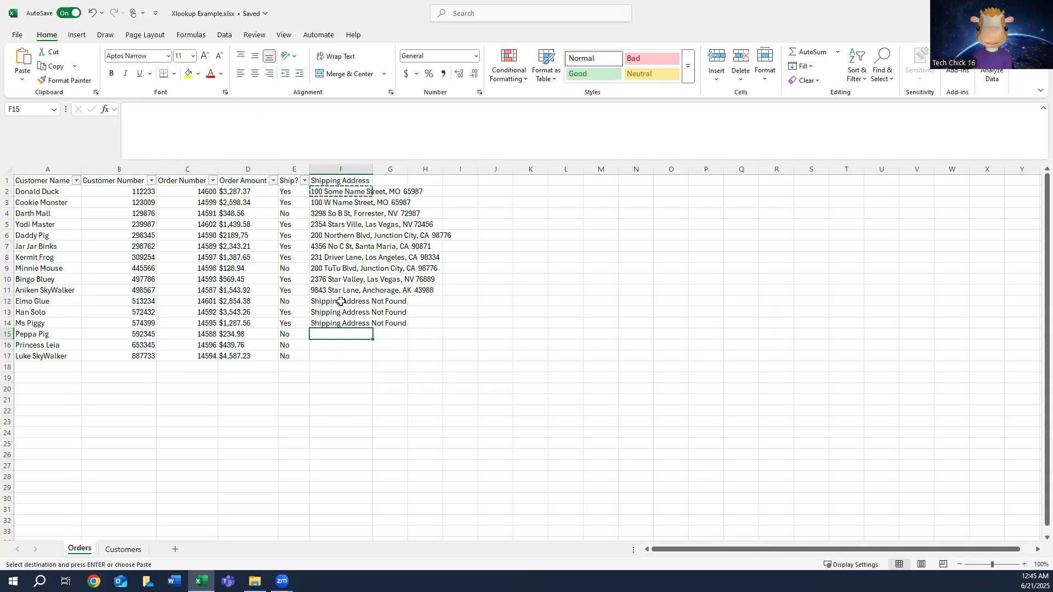
pyautogui.click(344, 324)
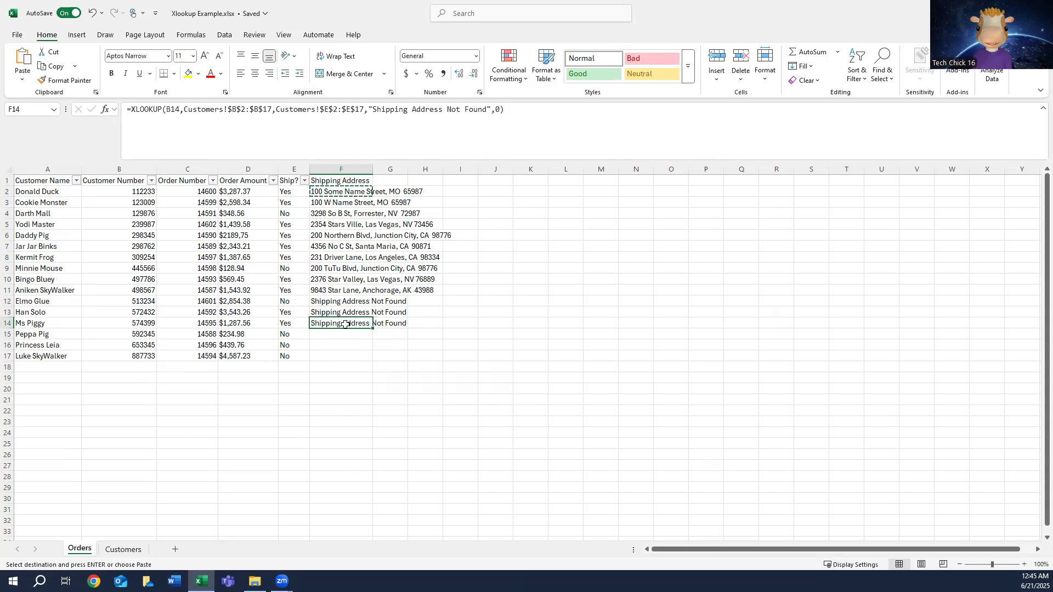
pyautogui.rightClick(344, 324)
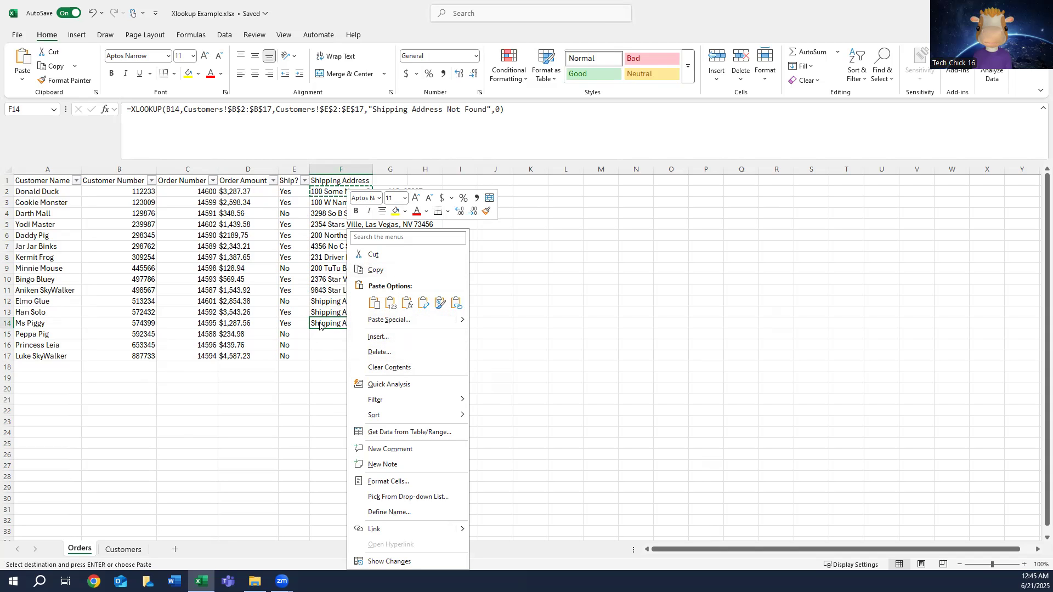
pyautogui.click(392, 270)
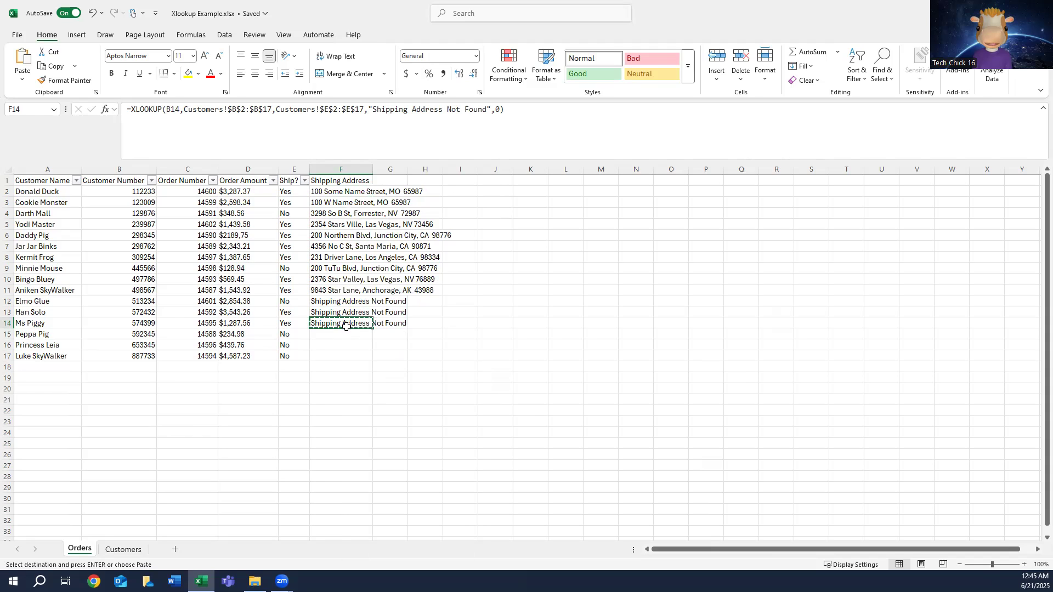
pyautogui.click(338, 335)
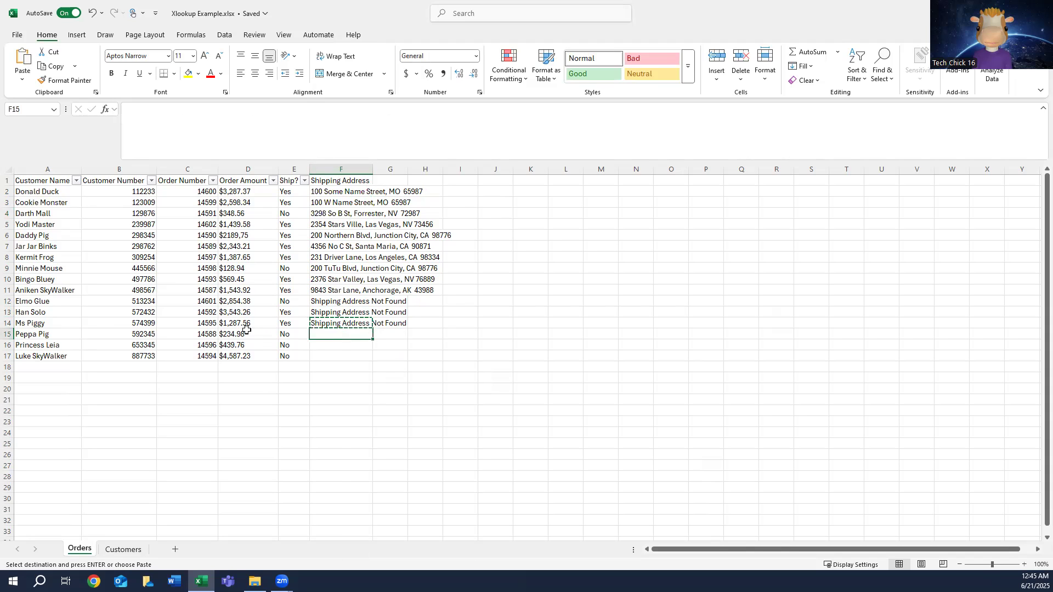
pyautogui.rightClick(346, 333)
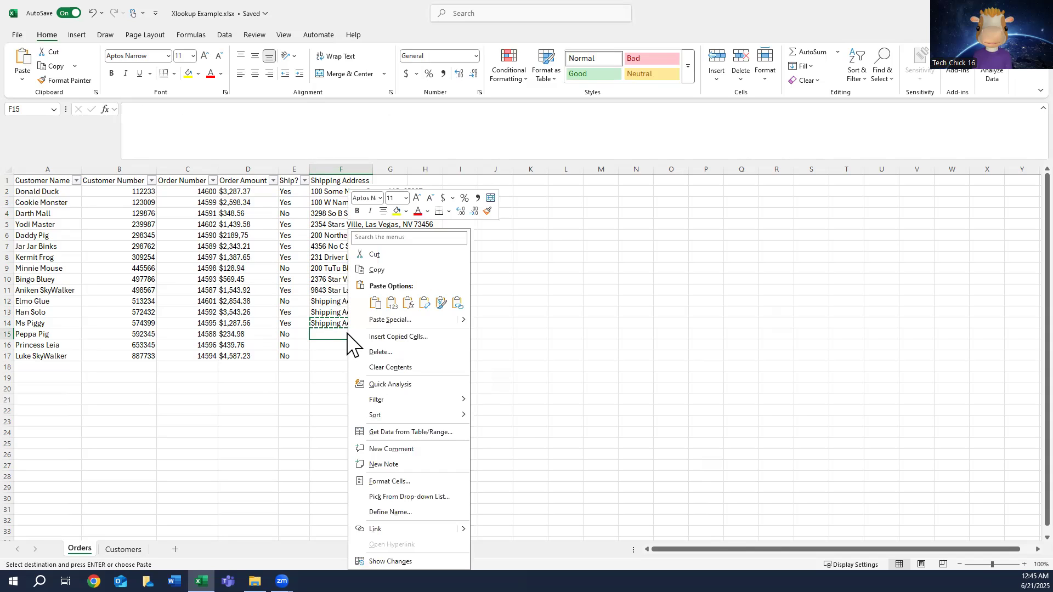
pyautogui.click(408, 303)
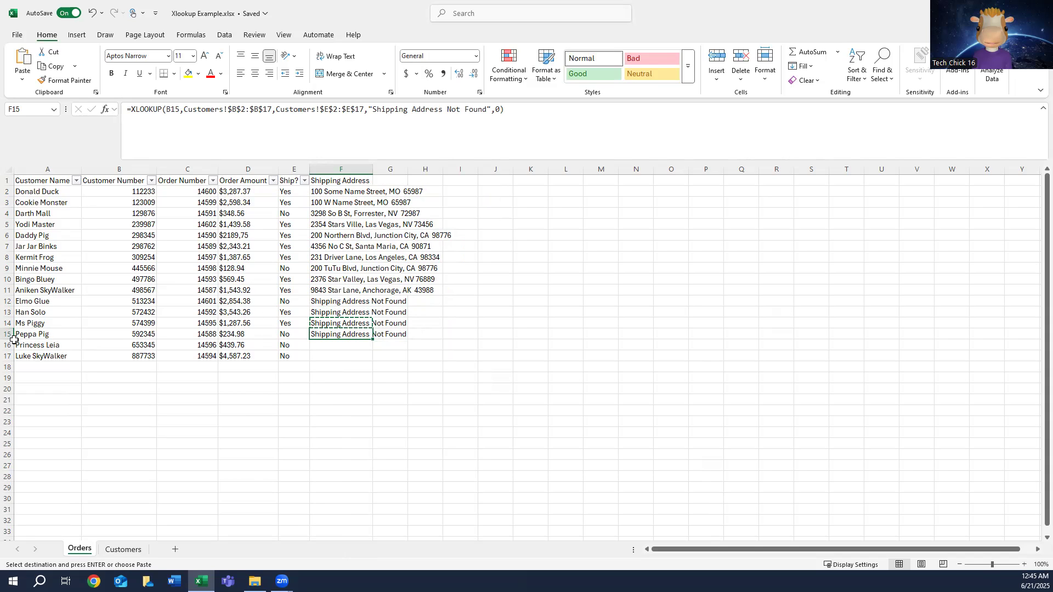
# Step: Paste the copied XLOOKUP as formulas into F16:F17
pyautogui.click(334, 342)
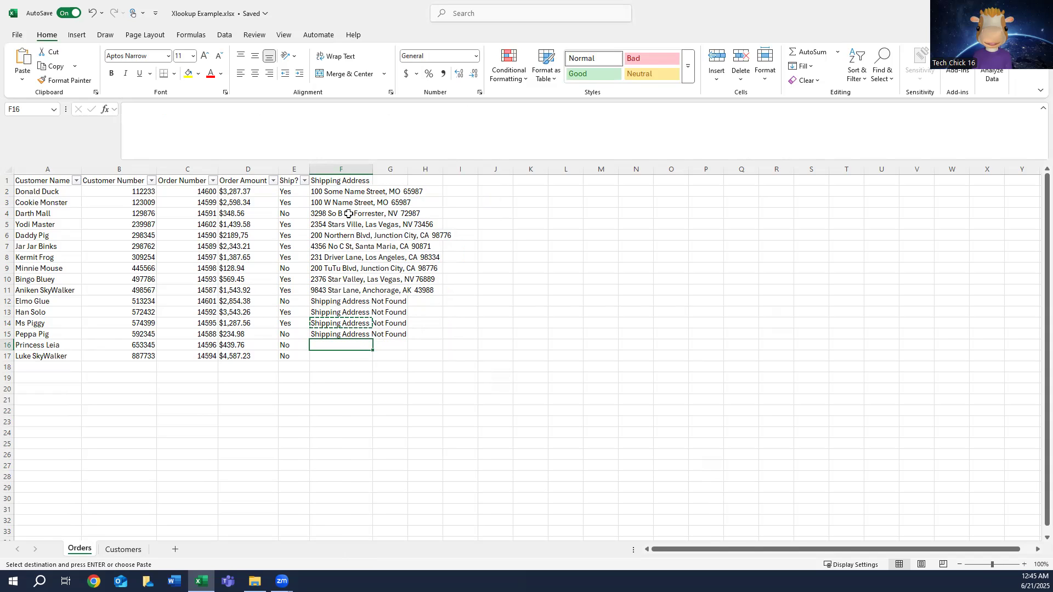
pyautogui.keyDown('shift'); pyautogui.click(329, 357); pyautogui.keyUp('shift')
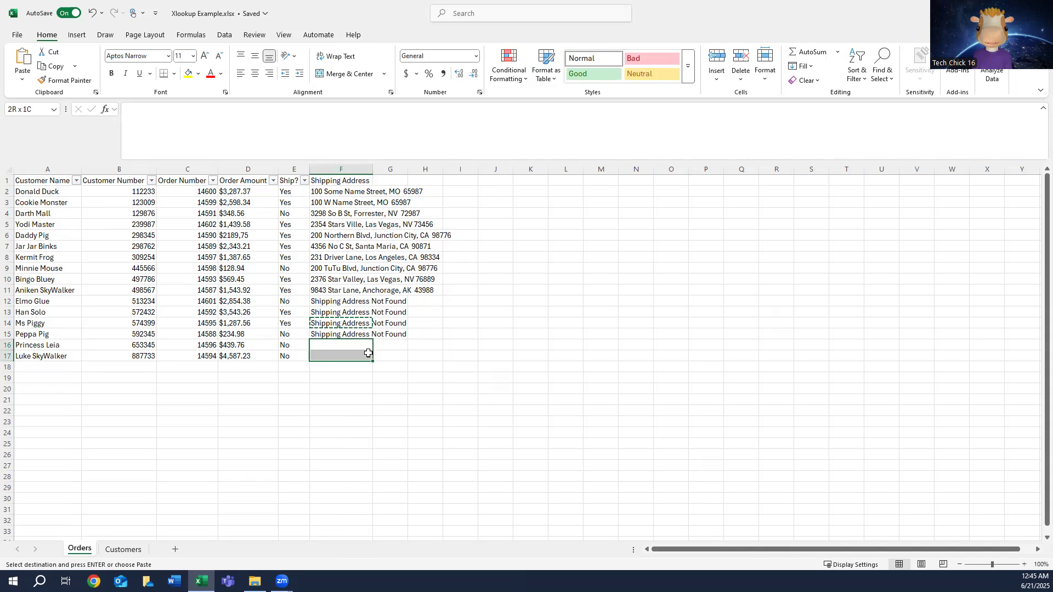
pyautogui.rightClick(337, 355)
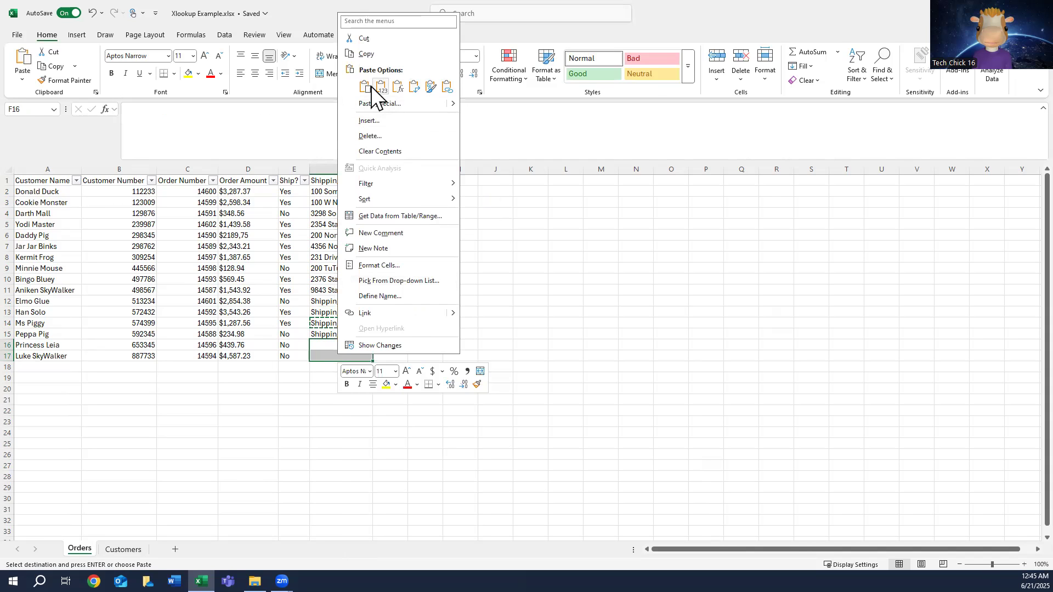
pyautogui.click(398, 86)
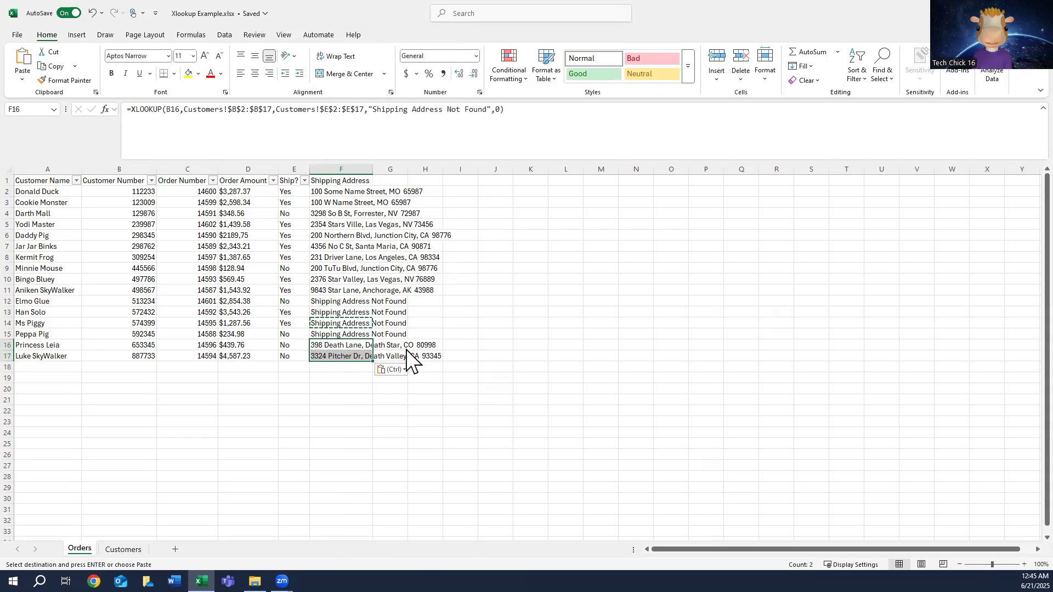
# Step: Search the Customer Name column of the Customers sheet for the customers listed in rows 14 and 15 of Orders
pyautogui.click(55, 301)
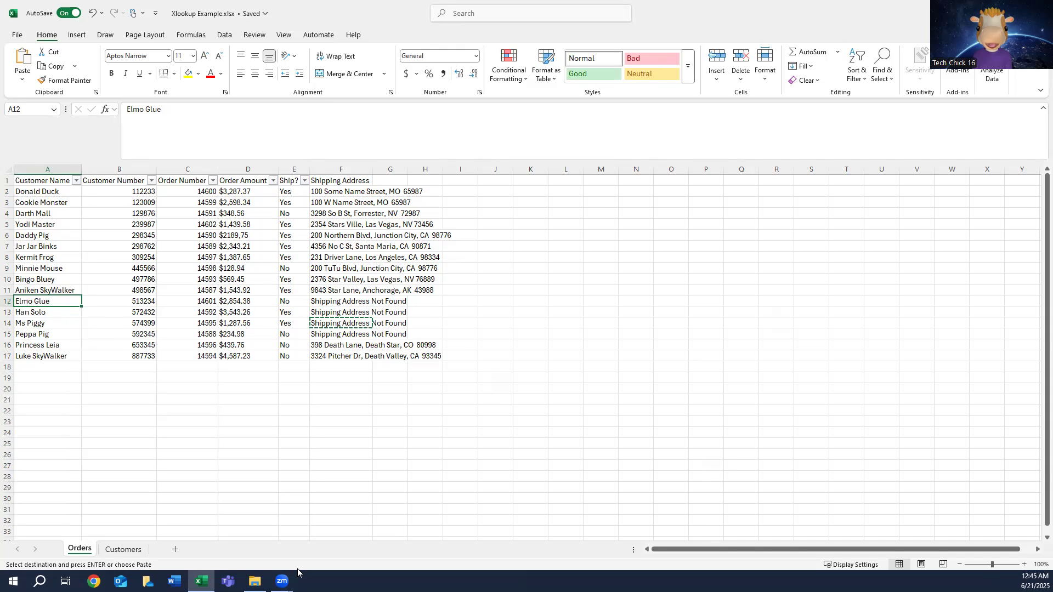
pyautogui.click(124, 549)
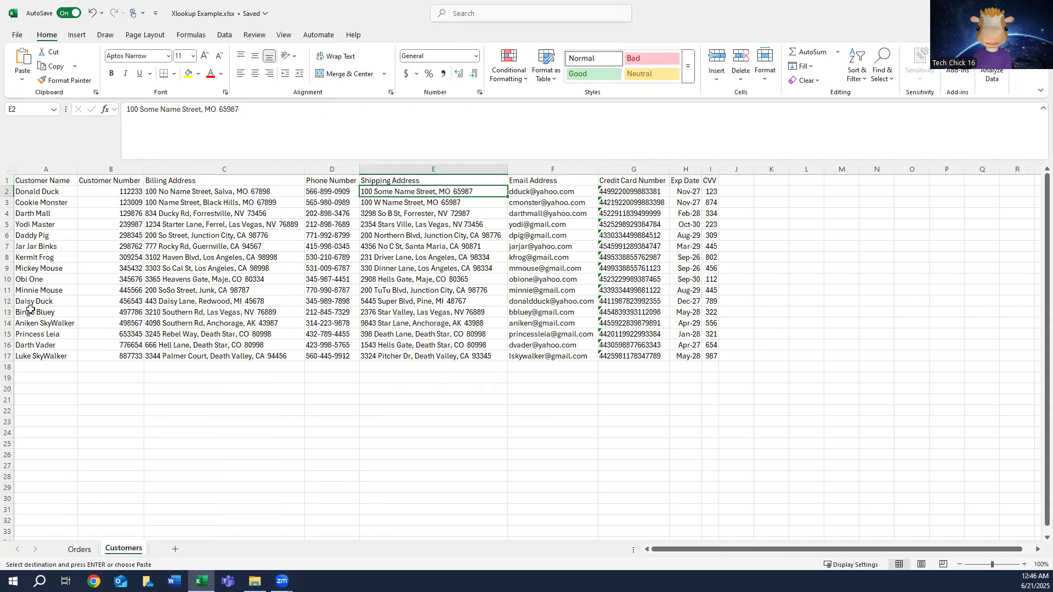
pyautogui.click(56, 167)
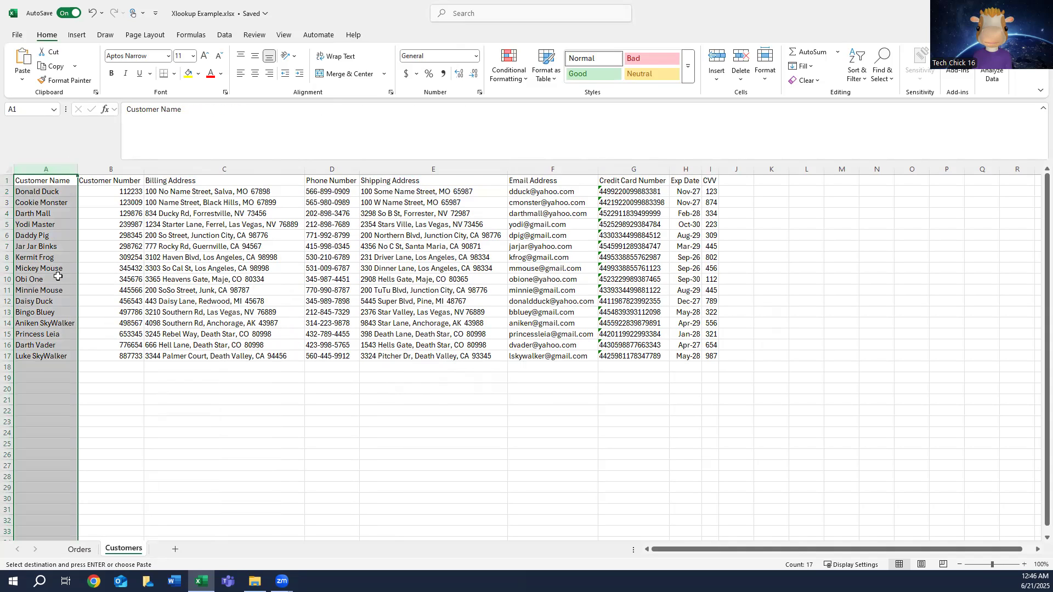
pyautogui.hotkey('ctrl', 'f')
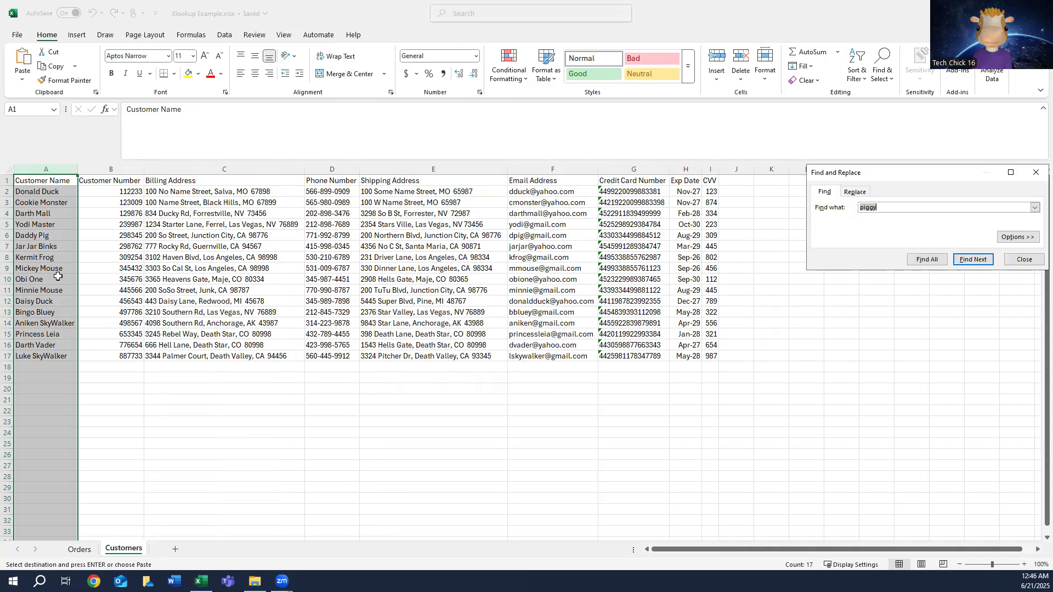
pyautogui.write('Mi')
pyautogui.press('Return')
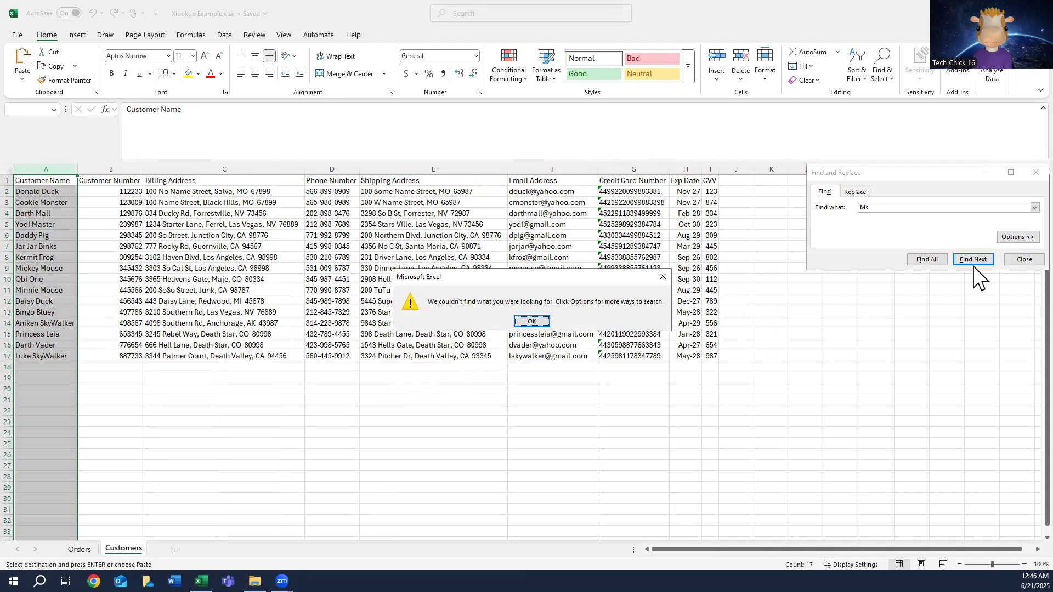
pyautogui.click(543, 321)
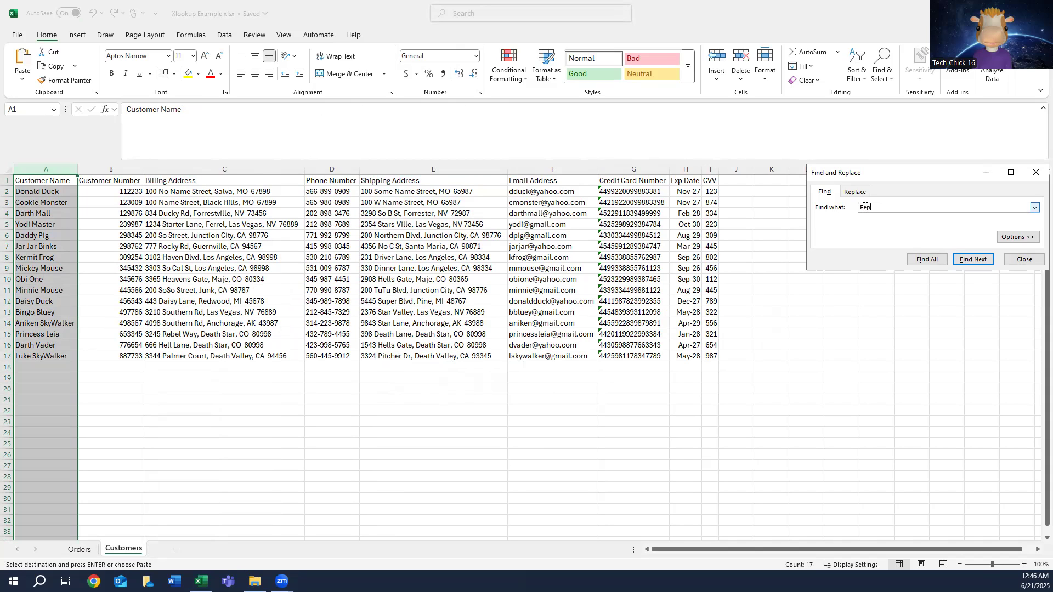
pyautogui.press('Return')
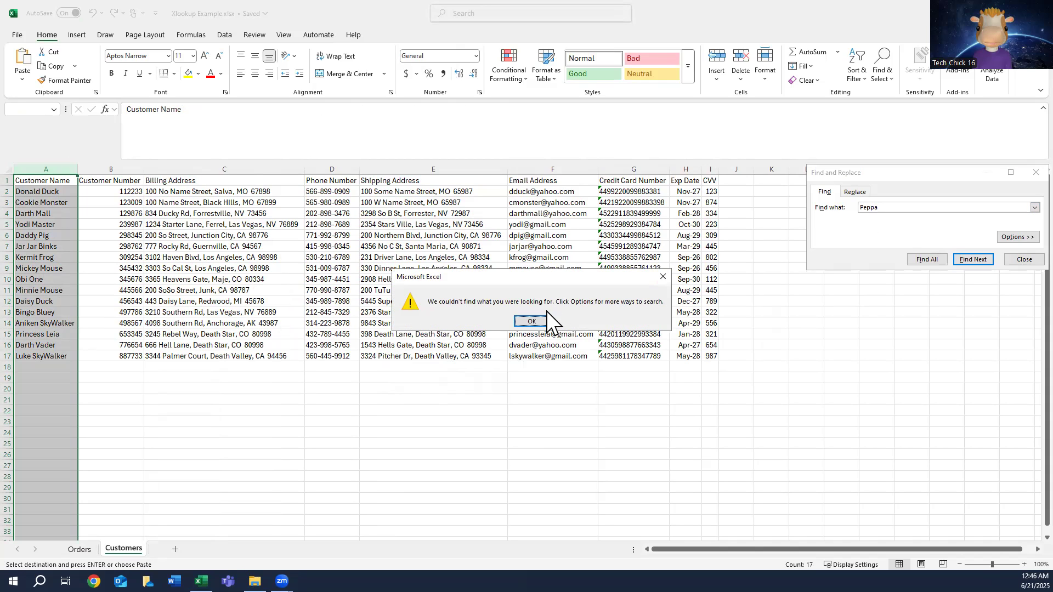
pyautogui.click(534, 322)
# Step: Search the Customer Name column for the customers listed in rows 12 and 13 of Orders and close the search
pyautogui.doubleClick(870, 206)
pyautogui.write('Elm')
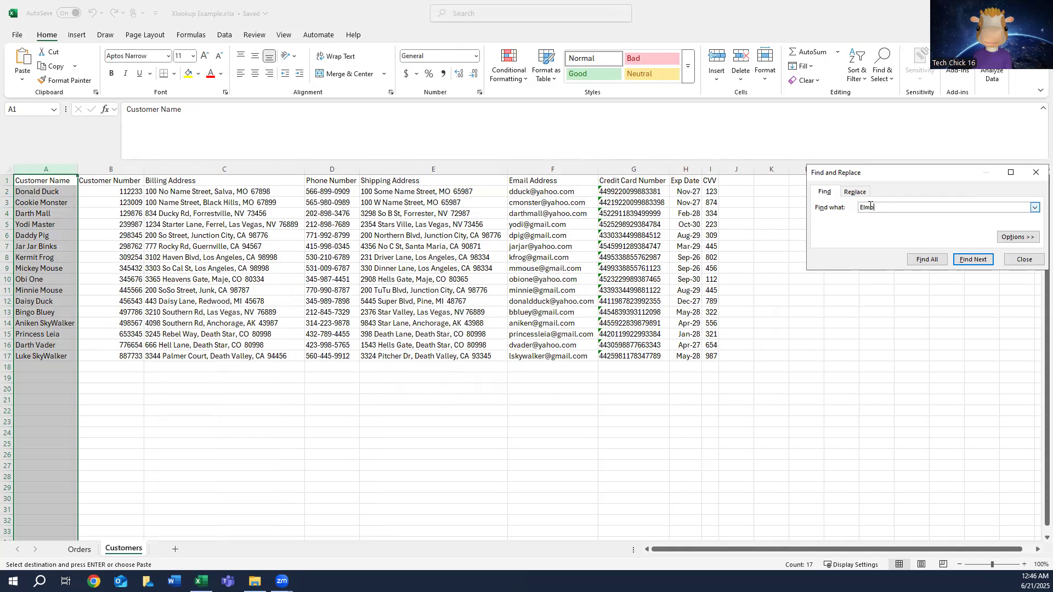
pyautogui.write('o')
pyautogui.press('Return')
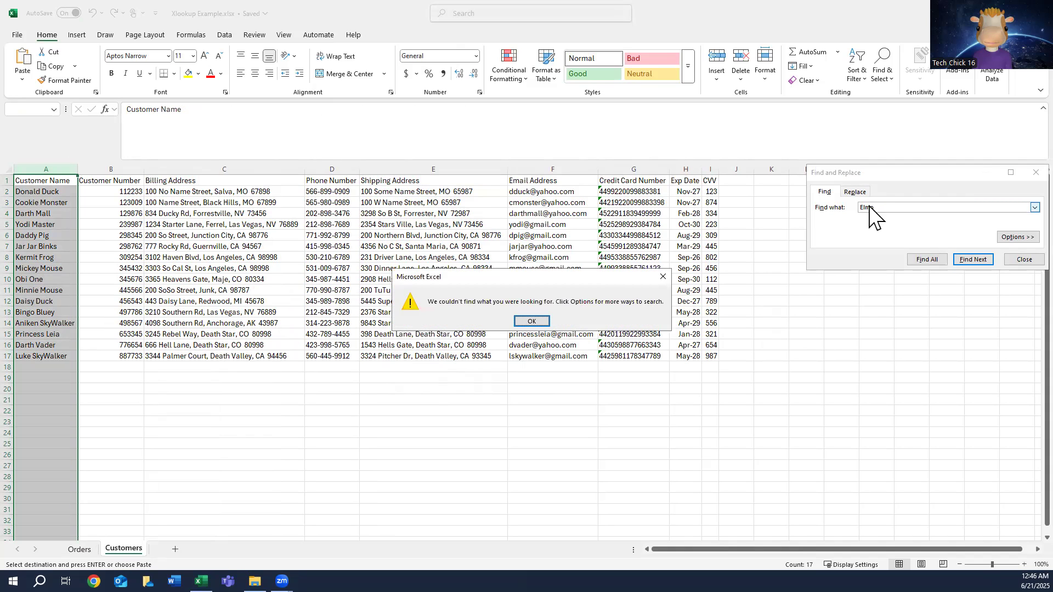
pyautogui.click(541, 322)
pyautogui.doubleClick(867, 206)
pyautogui.write('Han')
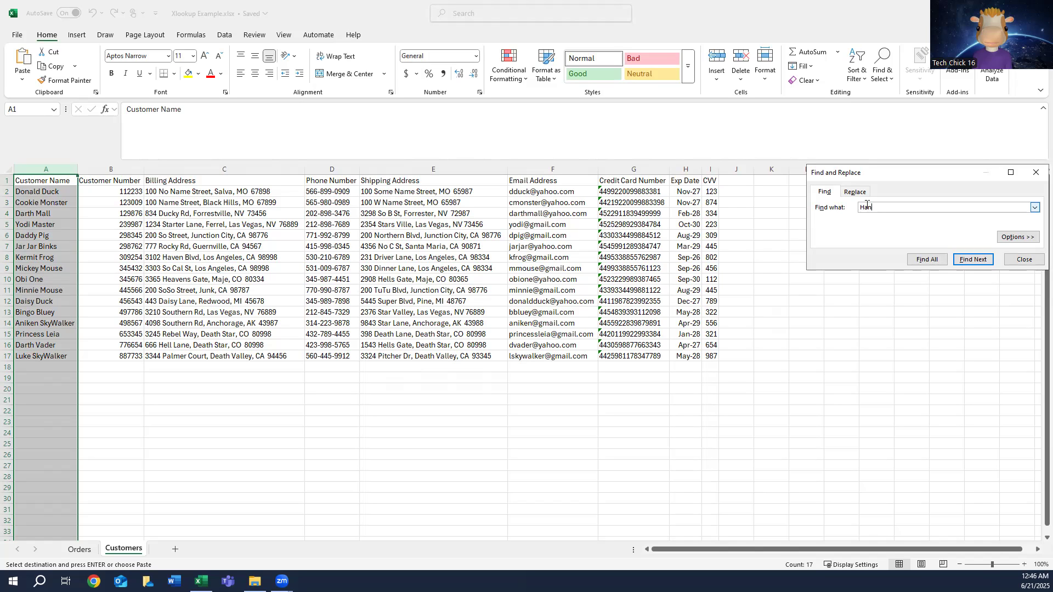
pyautogui.press('Return')
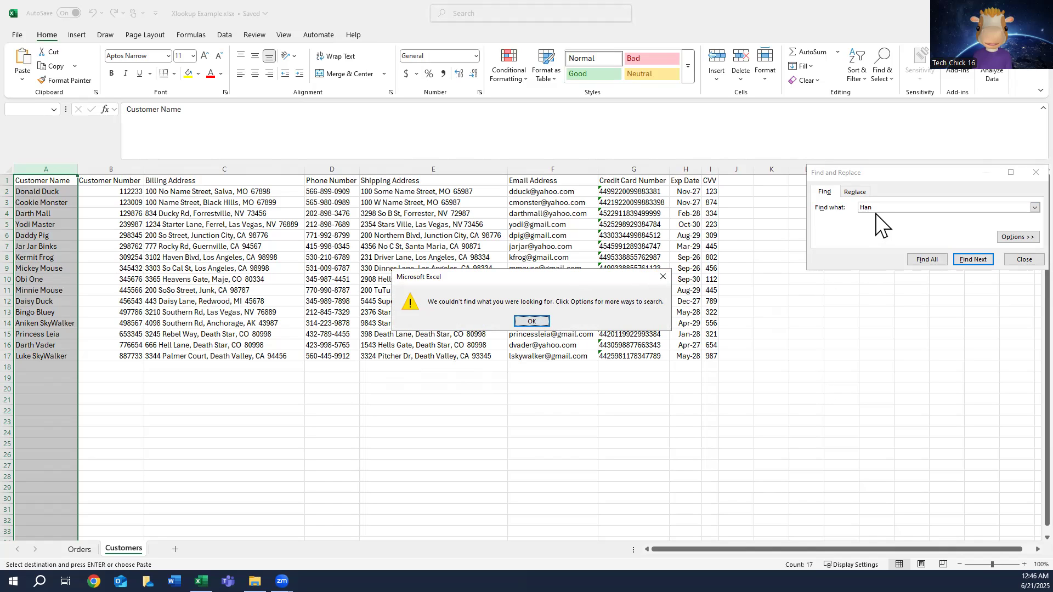
pyautogui.click(531, 320)
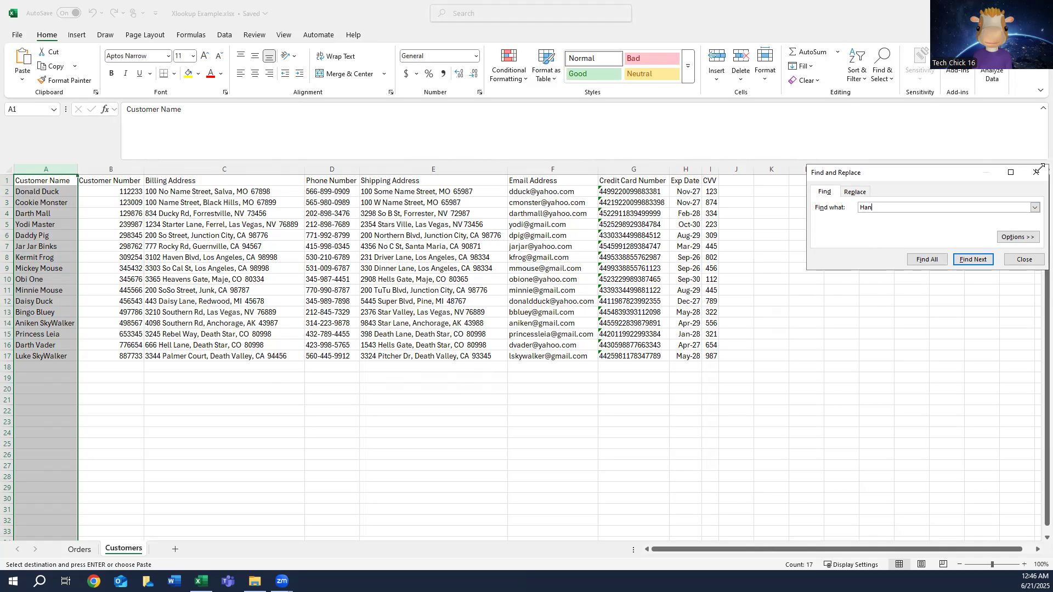
pyautogui.click(1034, 172)
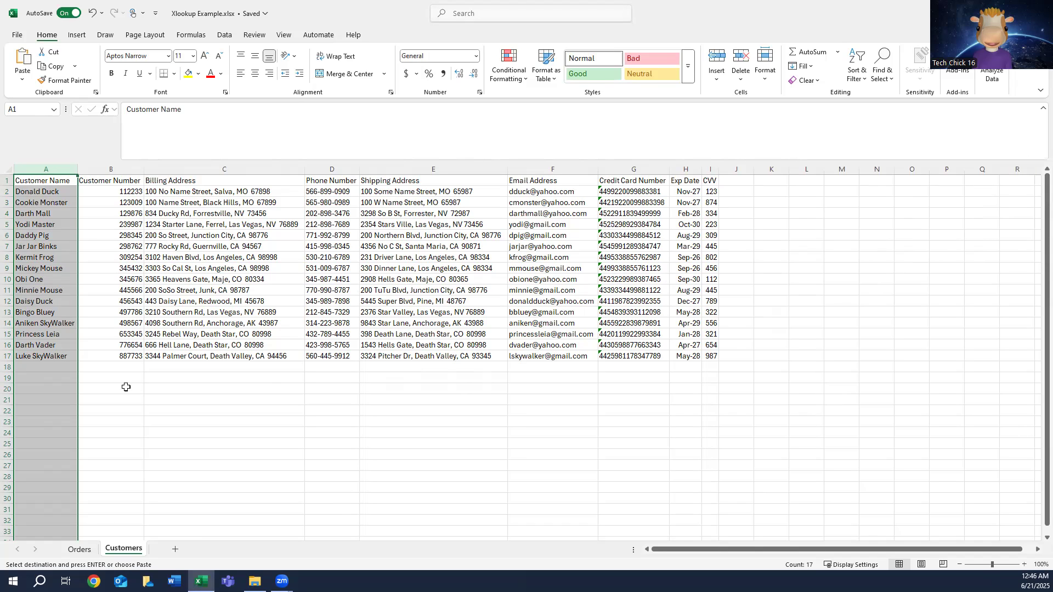
# Step: Return to the Orders sheet and select the customer names in A12:A15
pyautogui.click(76, 549)
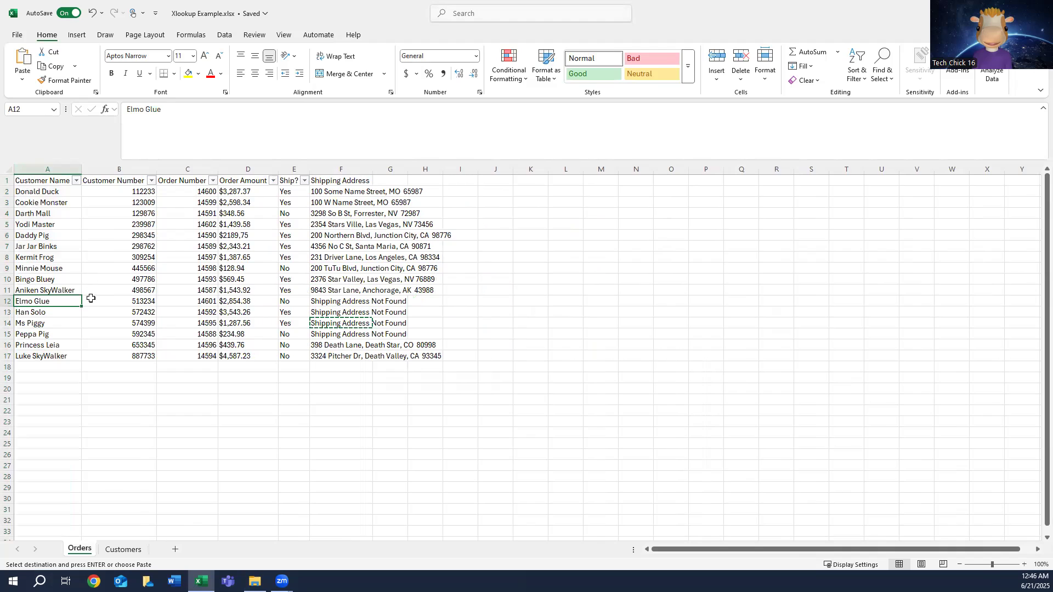
pyautogui.hotkey('shift', 'Down')
pyautogui.hotkey('shift', 'Down')
pyautogui.hotkey('shift', 'Down')
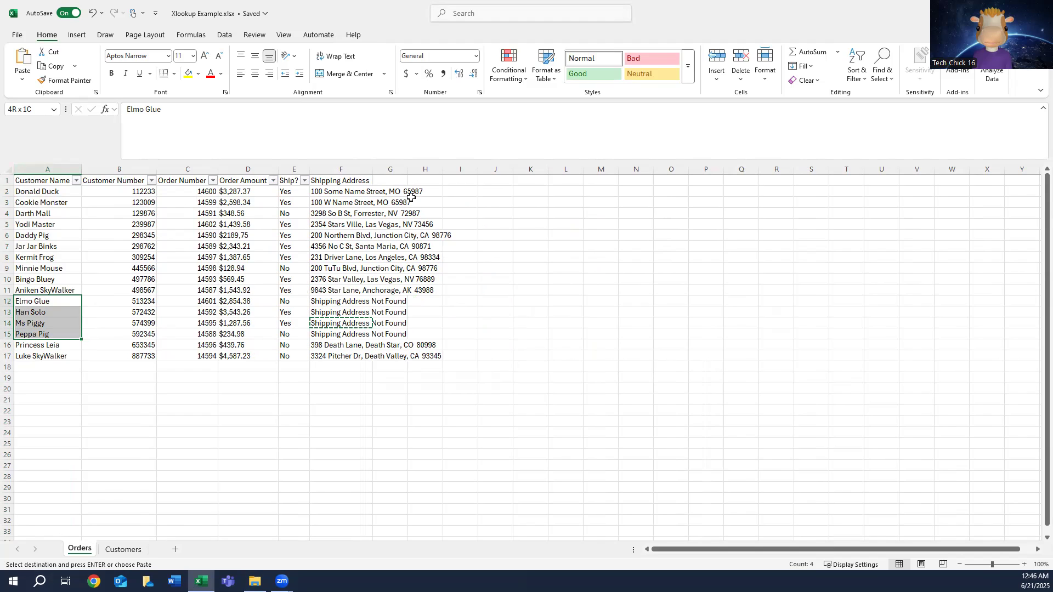
# Step: Remove the return array Customers!$E$2:$E$17 from the XLOOKUP formula in F2
pyautogui.click(367, 192)
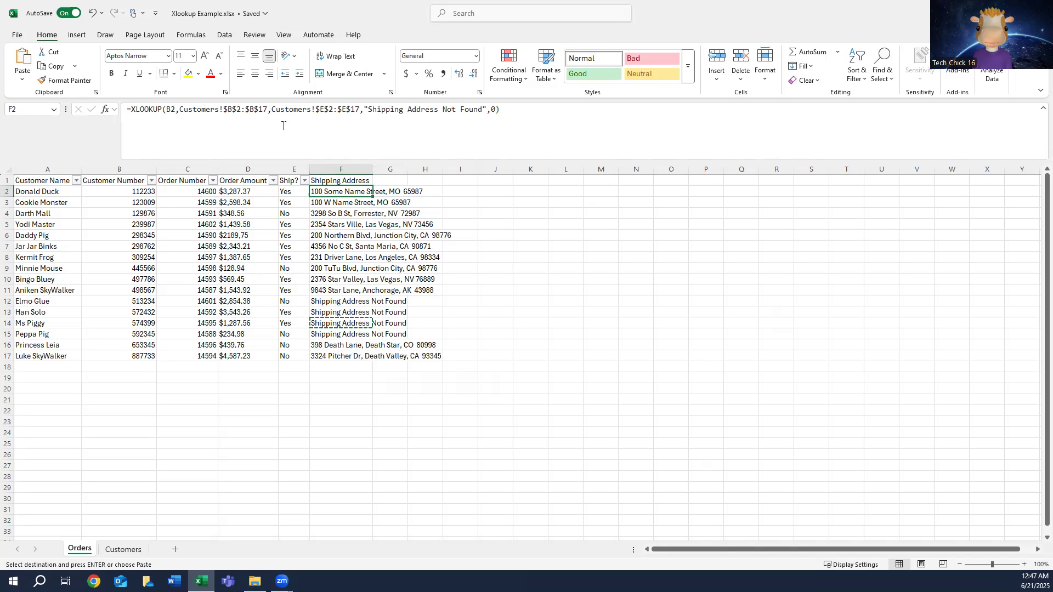
pyautogui.click(274, 110)
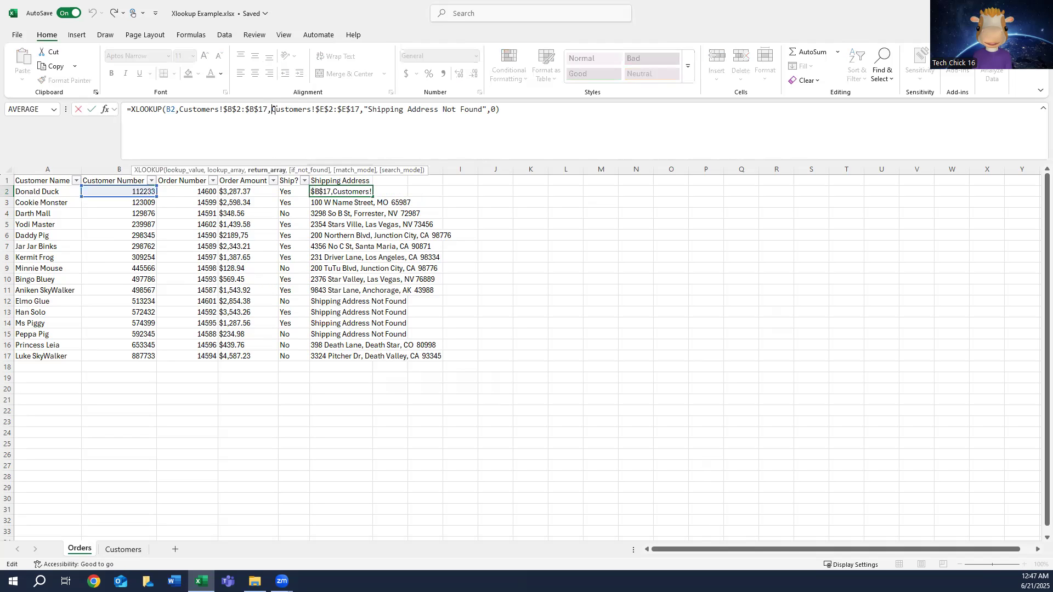
pyautogui.click(360, 109)
pyautogui.press('BackSpace')
pyautogui.press('BackSpace')
pyautogui.press('BackSpace')
pyautogui.press('BackSpace')
pyautogui.press('BackSpace')
pyautogui.press('BackSpace')
pyautogui.press('BackSpace')
pyautogui.press('BackSpace')
pyautogui.press('BackSpace')
pyautogui.press('BackSpace')
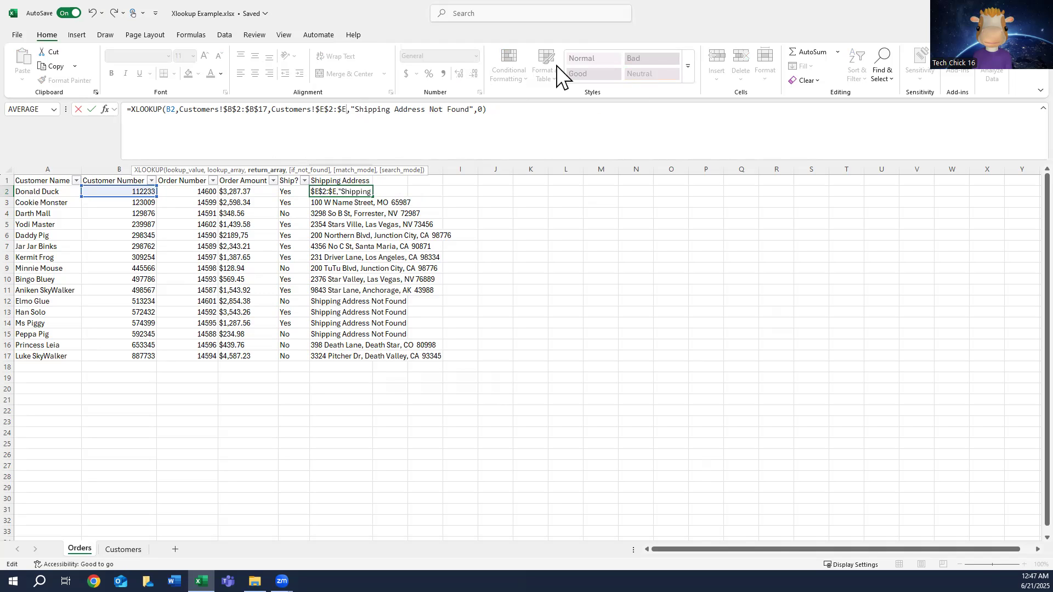
pyautogui.press('BackSpace')
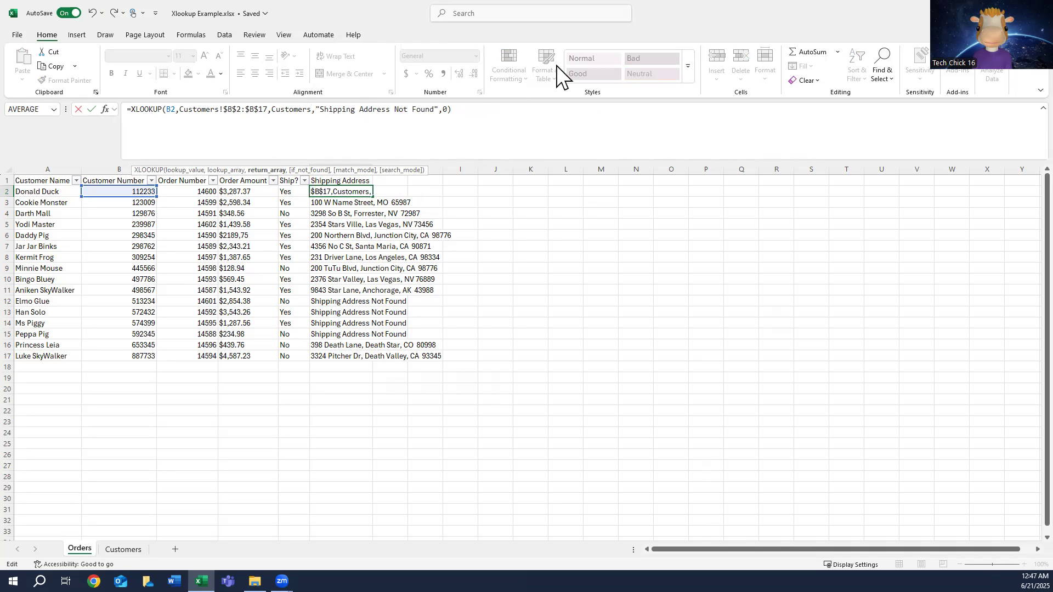
pyautogui.press('BackSpace')
pyautogui.press('BackSpace')
pyautogui.press('BackSpace')
pyautogui.press('BackSpace')
pyautogui.press('BackSpace')
pyautogui.press('BackSpace')
pyautogui.press('BackSpace')
pyautogui.press('BackSpace')
pyautogui.press('BackSpace')
pyautogui.press('BackSpace')
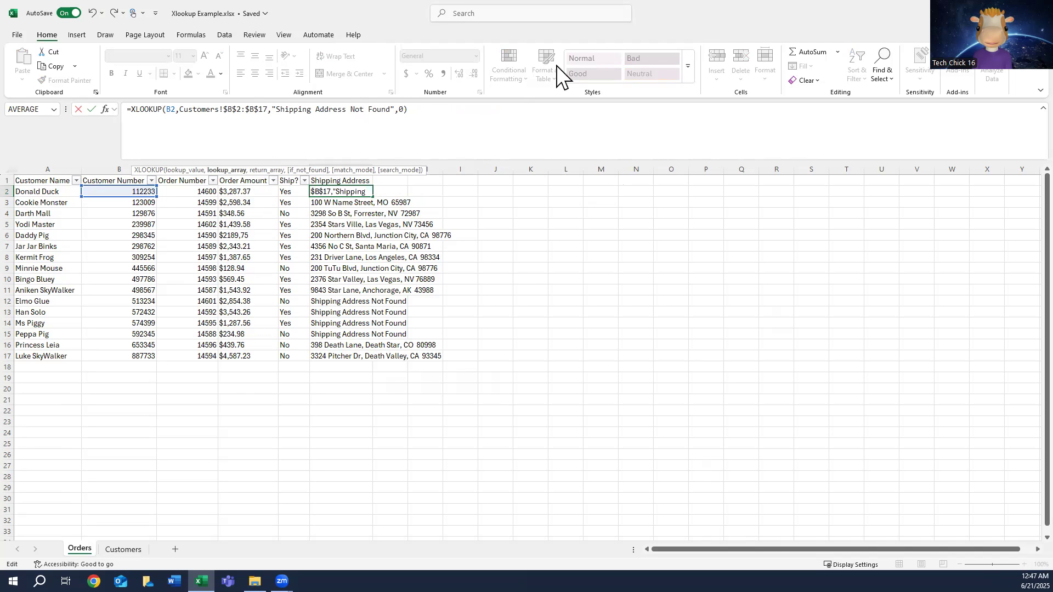
# Step: Insert Customers!E2:F17 as the return array of the XLOOKUP formula in F2, covering shipping and email addresses
pyautogui.press('Right')
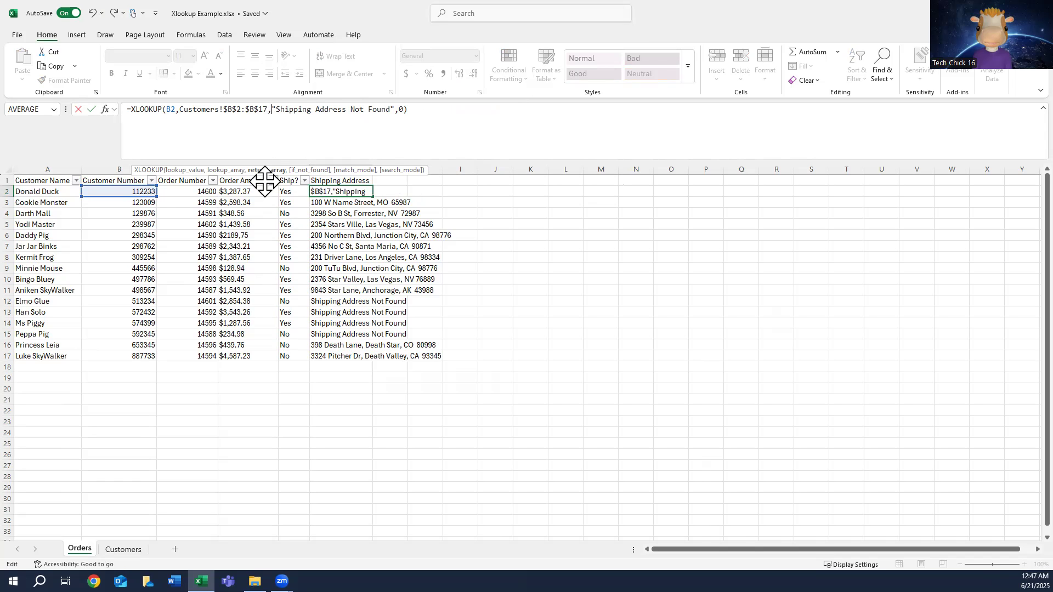
pyautogui.click(124, 549)
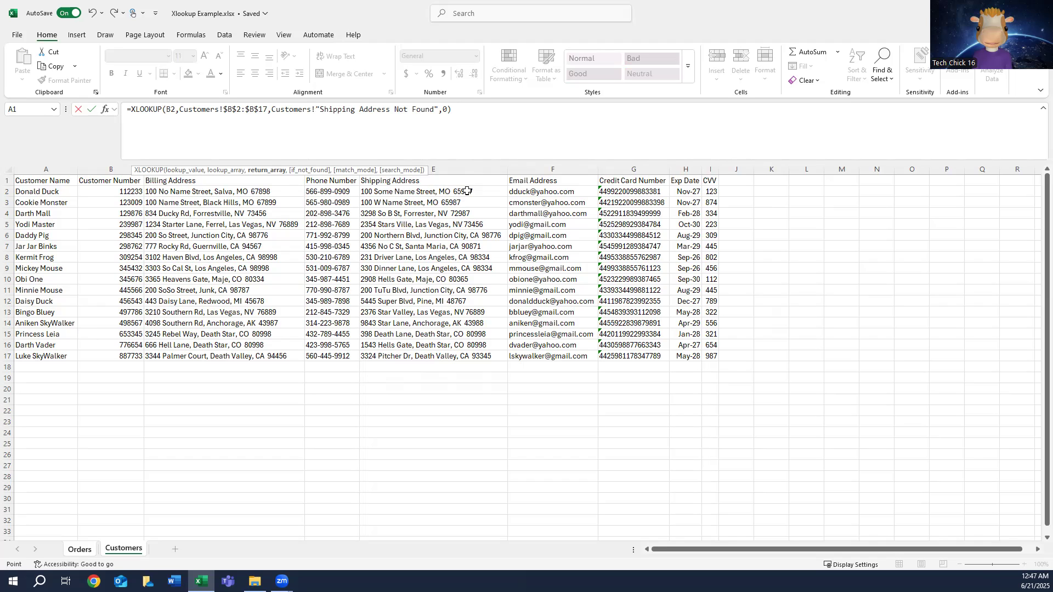
pyautogui.click(456, 165)
pyautogui.click(483, 189)
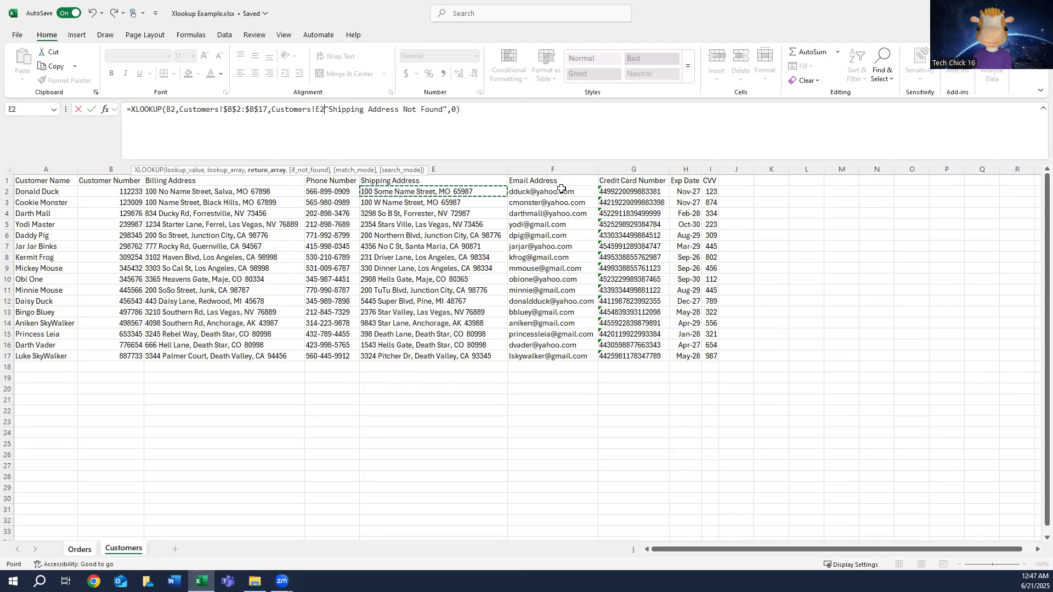
pyautogui.keyDown('shift'); pyautogui.click(581, 192); pyautogui.keyUp('shift')
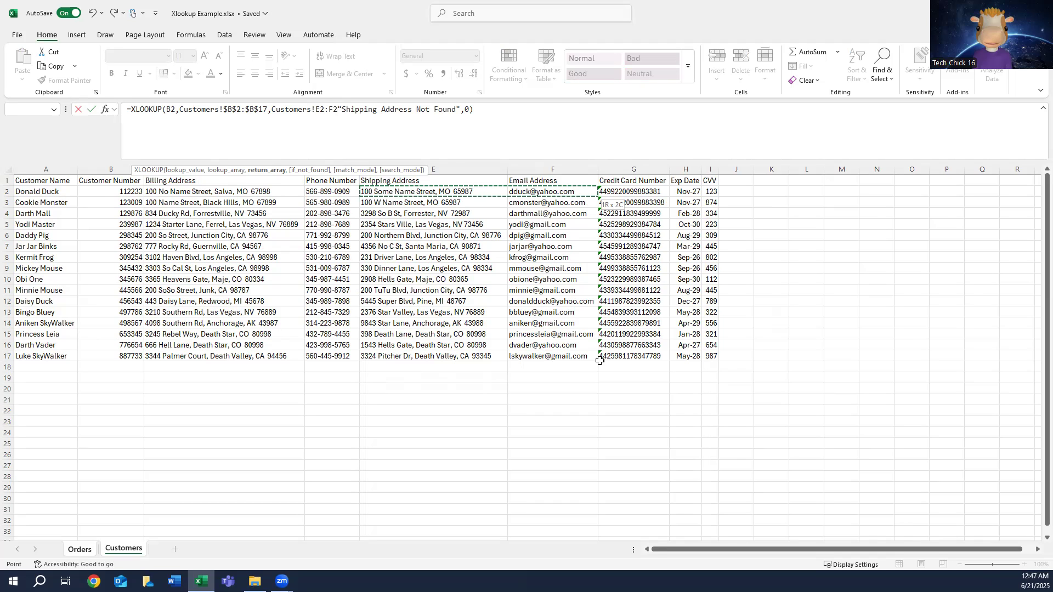
pyautogui.keyDown('shift'); pyautogui.click(561, 358); pyautogui.keyUp('shift')
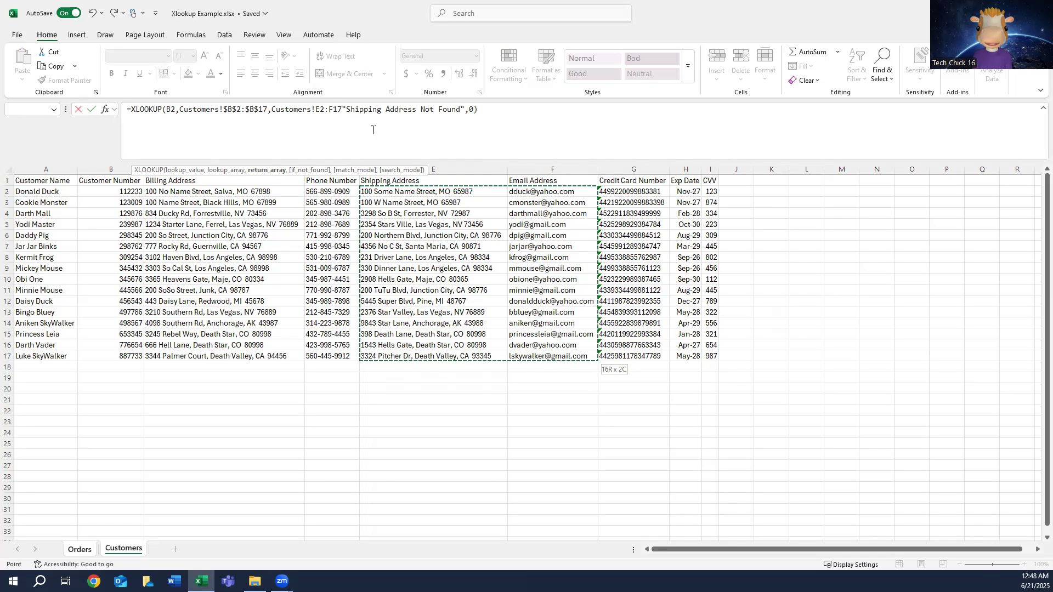
pyautogui.write(',')
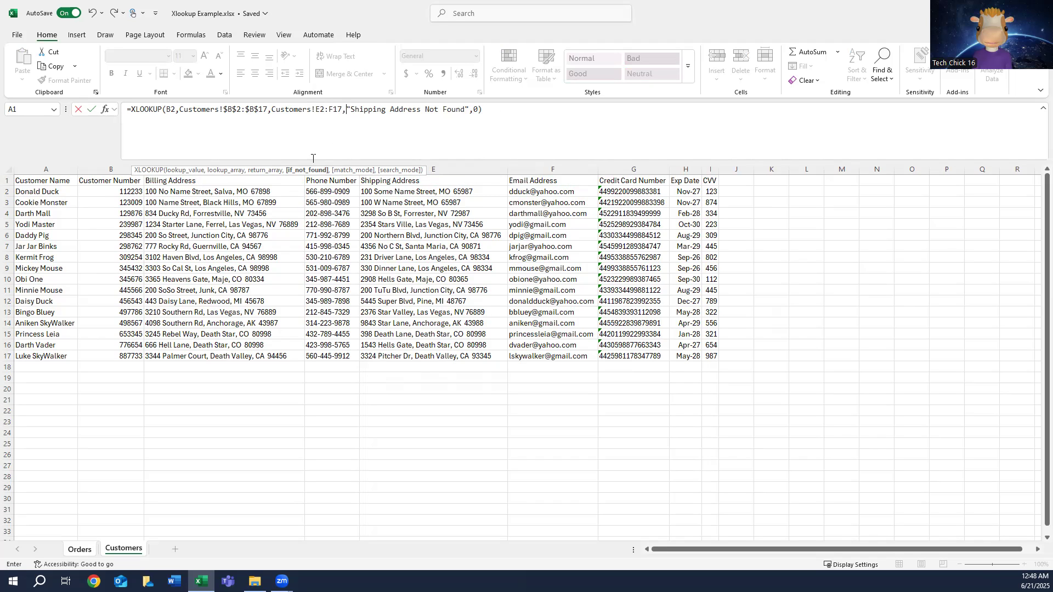
# Step: Make the return array absolute as Customers!$E$2:$F$17 and commit the XLOOKUP formula in F2
pyautogui.click(313, 111)
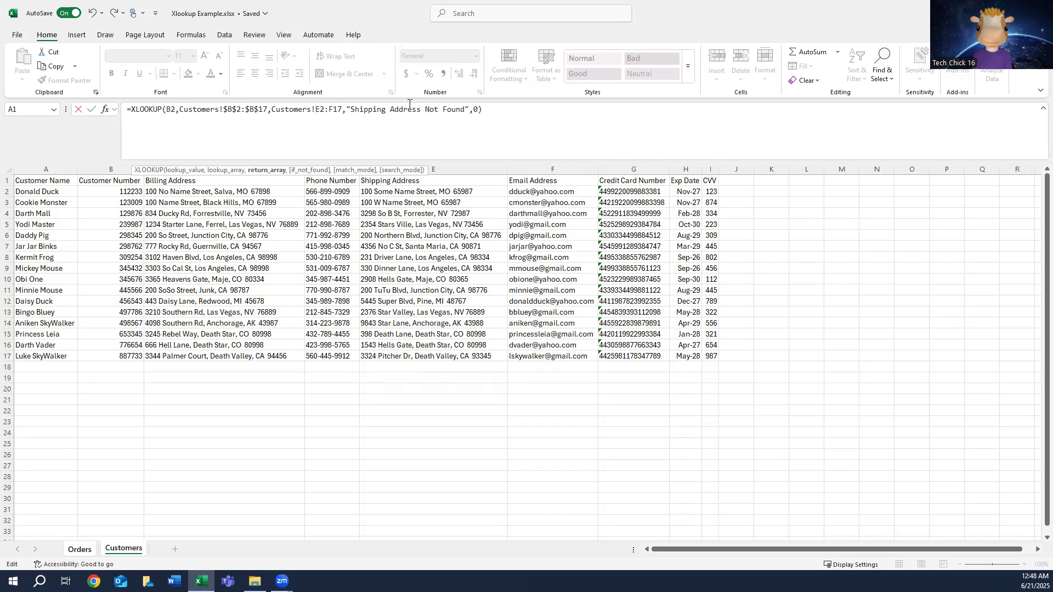
pyautogui.write('$')
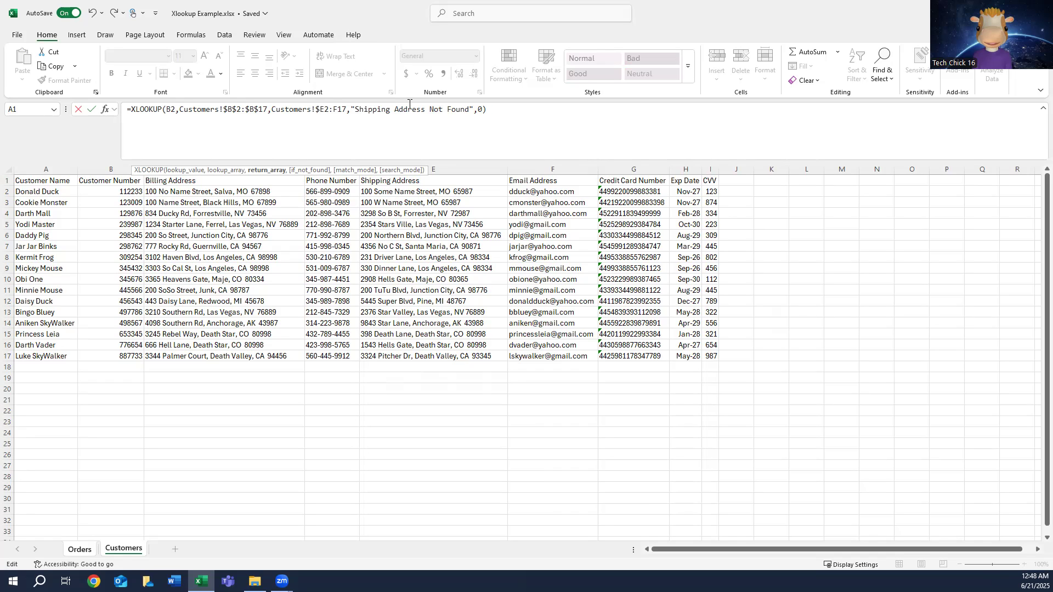
pyautogui.press('Right')
pyautogui.write('$B')
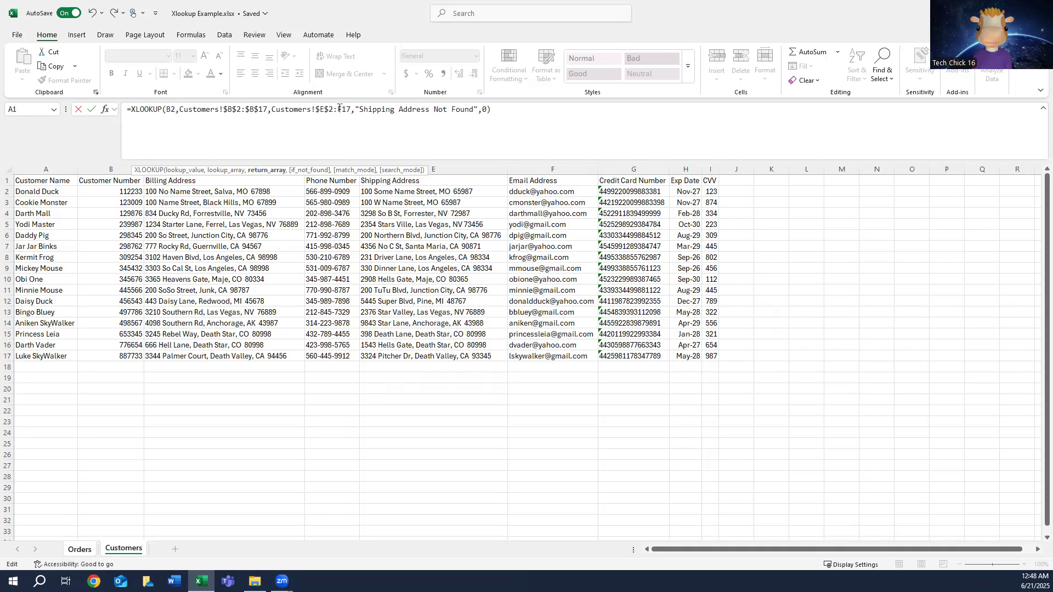
pyautogui.write('$')
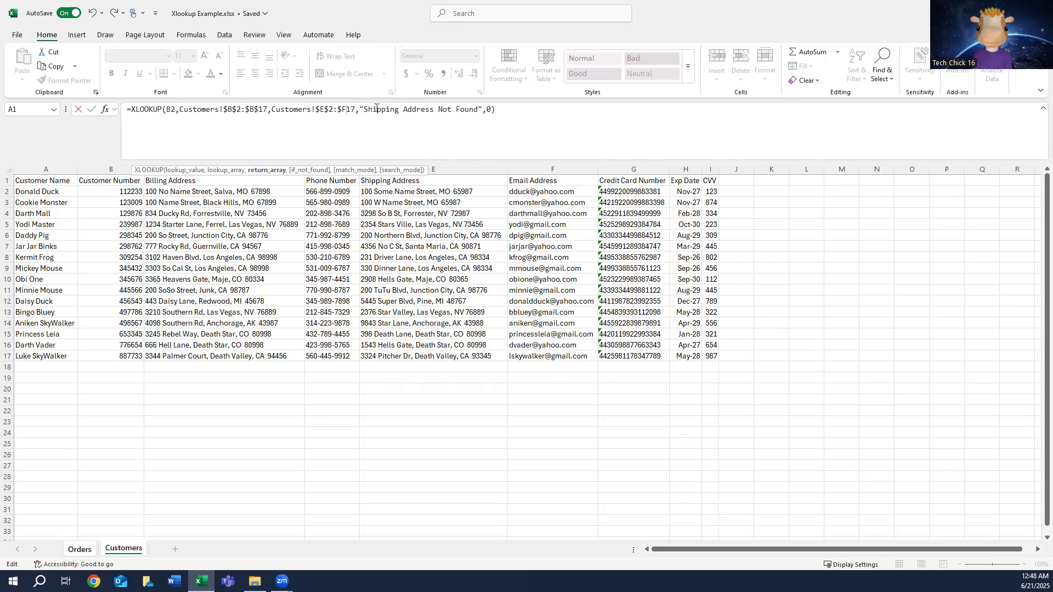
pyautogui.press('Right')
pyautogui.write('$')
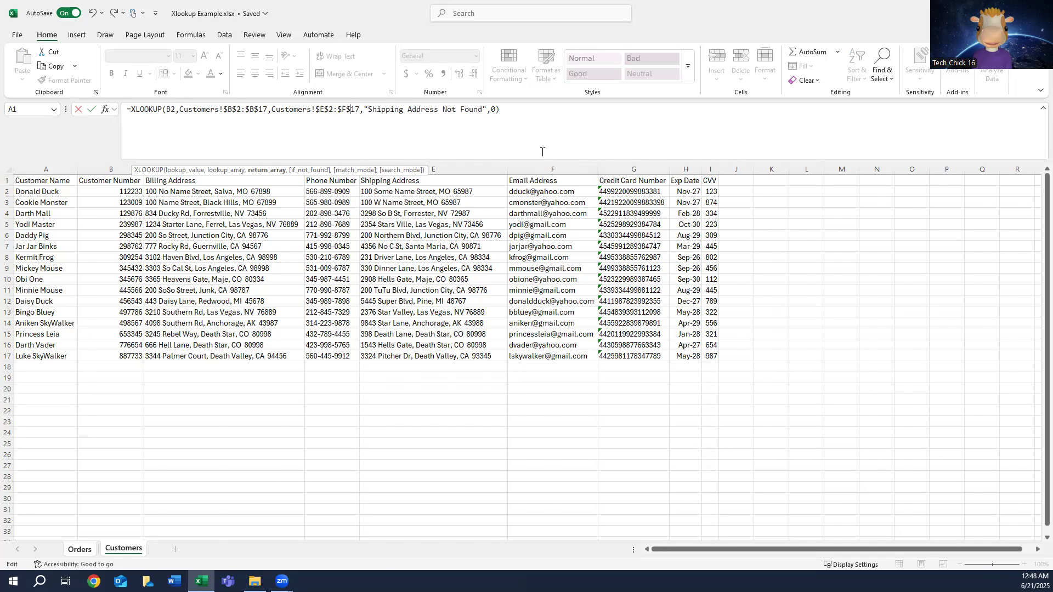
pyautogui.press('Return')
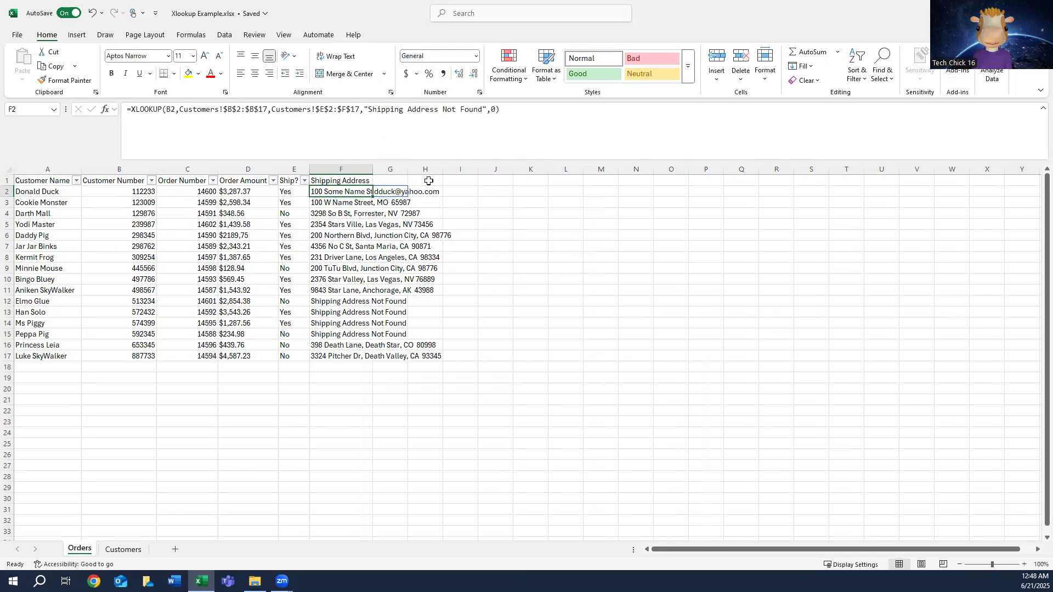
# Step: Autofit columns G and F on the Orders sheet and enter the header Email Address in G1
pyautogui.doubleClick(408, 170)
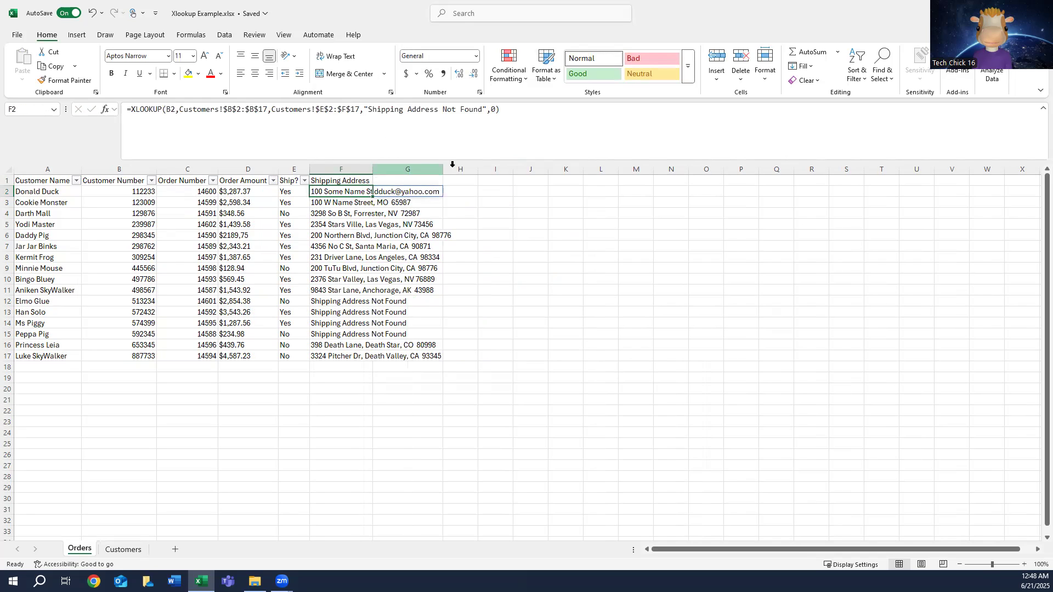
pyautogui.doubleClick(373, 171)
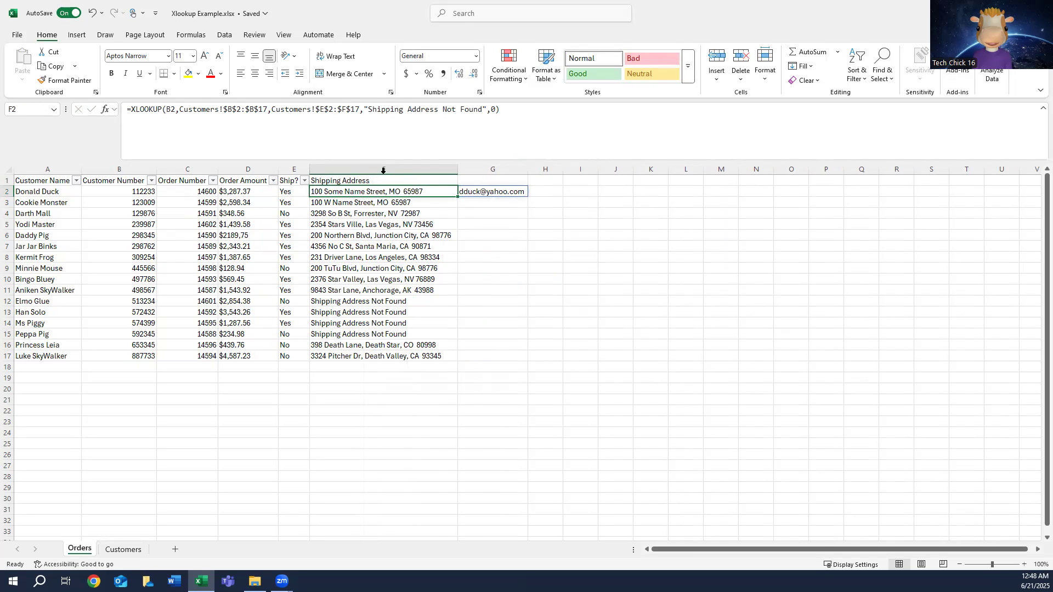
pyautogui.click(505, 180)
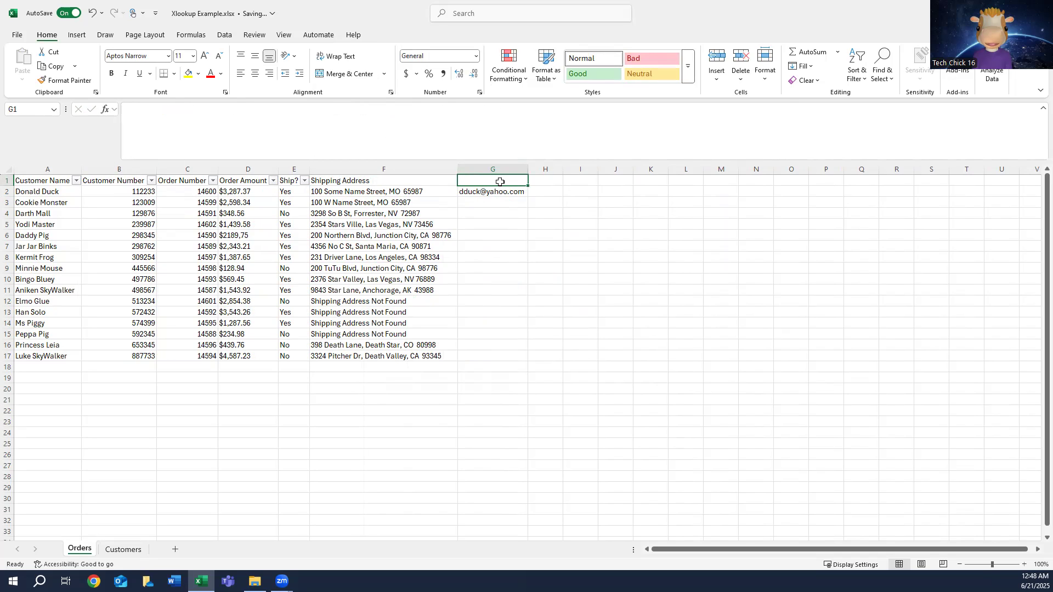
pyautogui.write('Email Address')
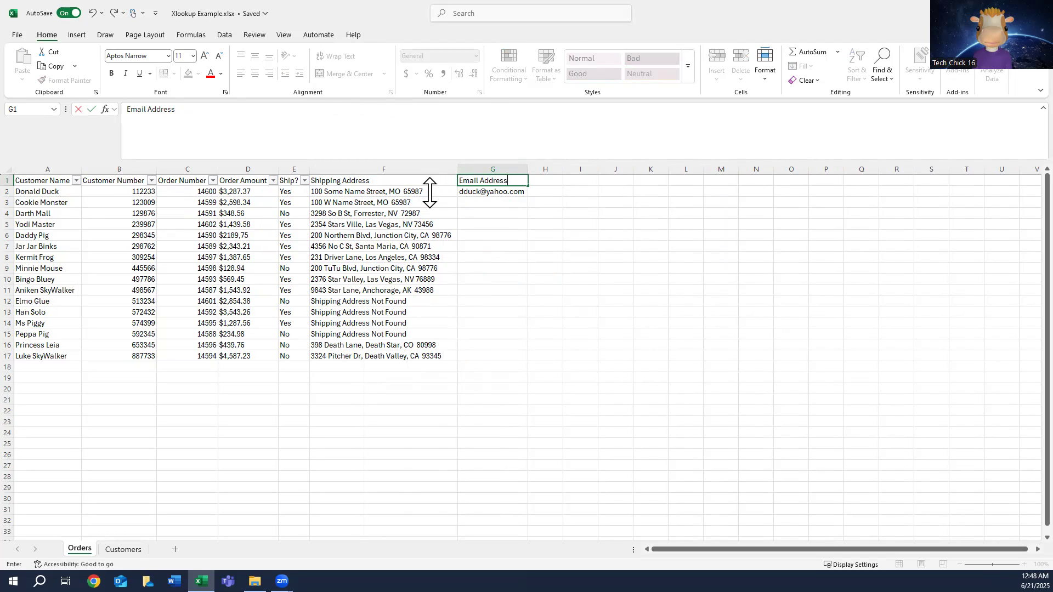
# Step: Copy the XLOOKUP formula cell F2 on the Orders sheet
pyautogui.click(362, 192)
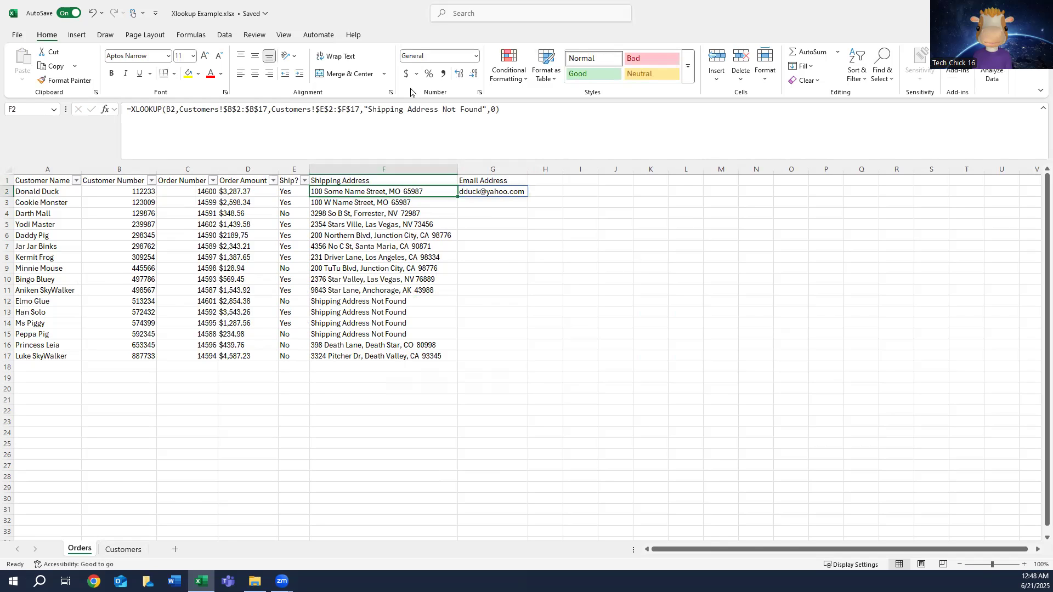
pyautogui.rightClick(386, 194)
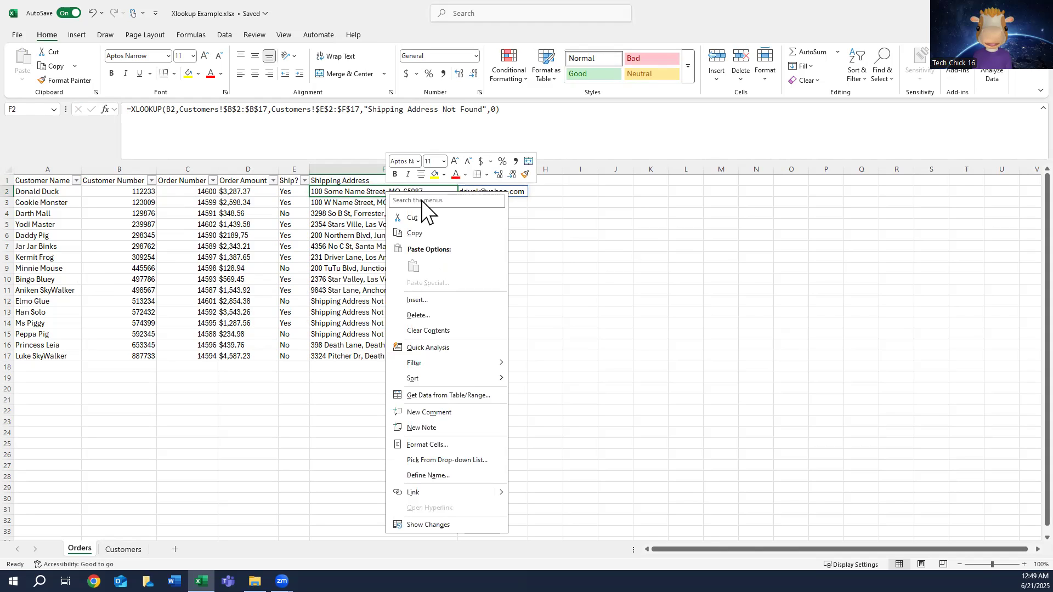
pyautogui.click(417, 233)
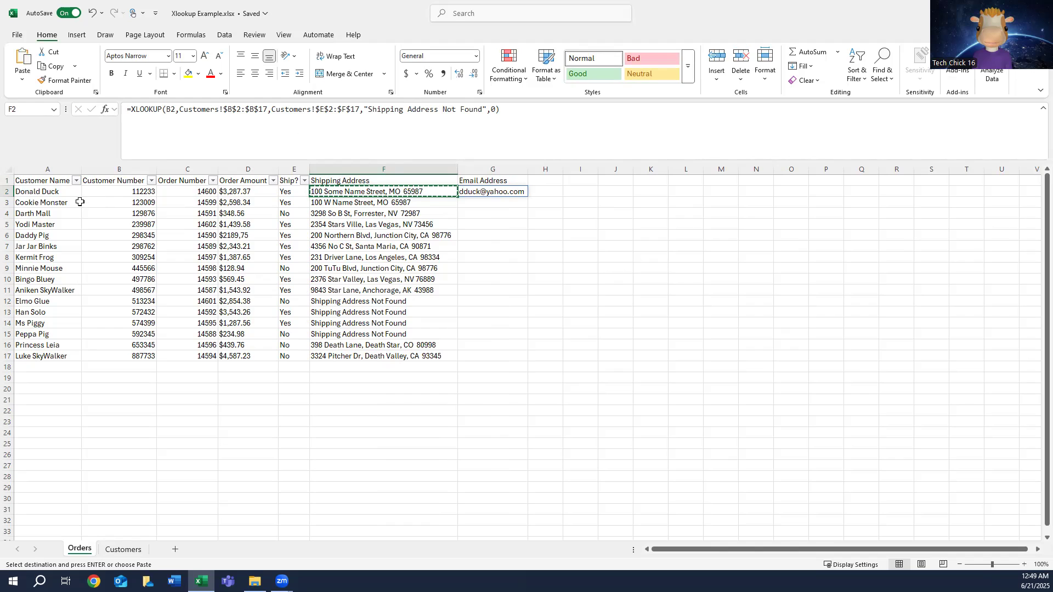
# Step: Try to paste only the copied F2 formula into the two-column range F3:G17, and undo the paste
pyautogui.click(422, 203)
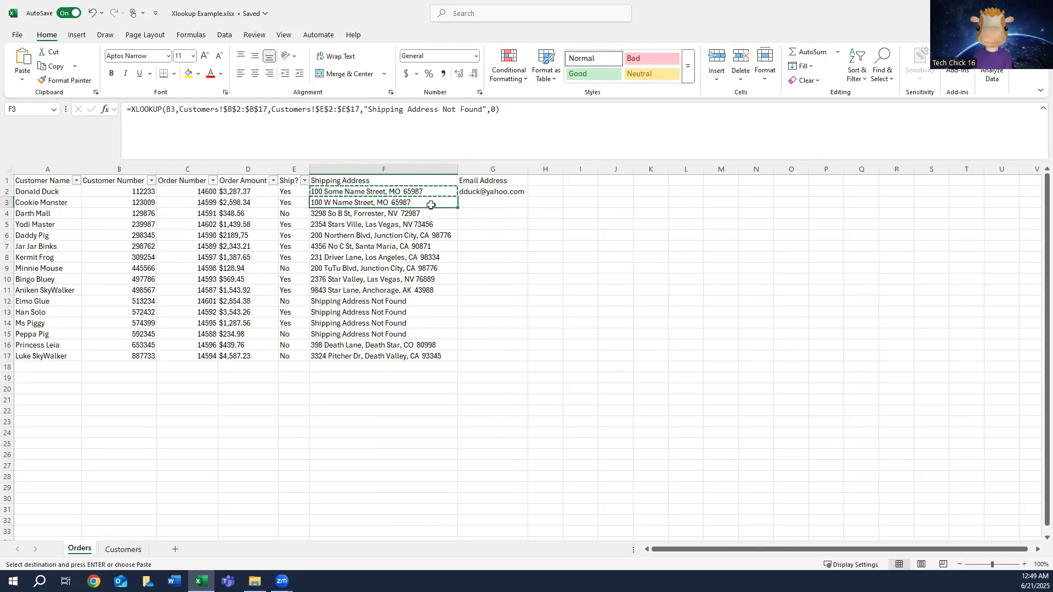
pyautogui.keyDown('shift'); pyautogui.click(497, 201); pyautogui.keyUp('shift')
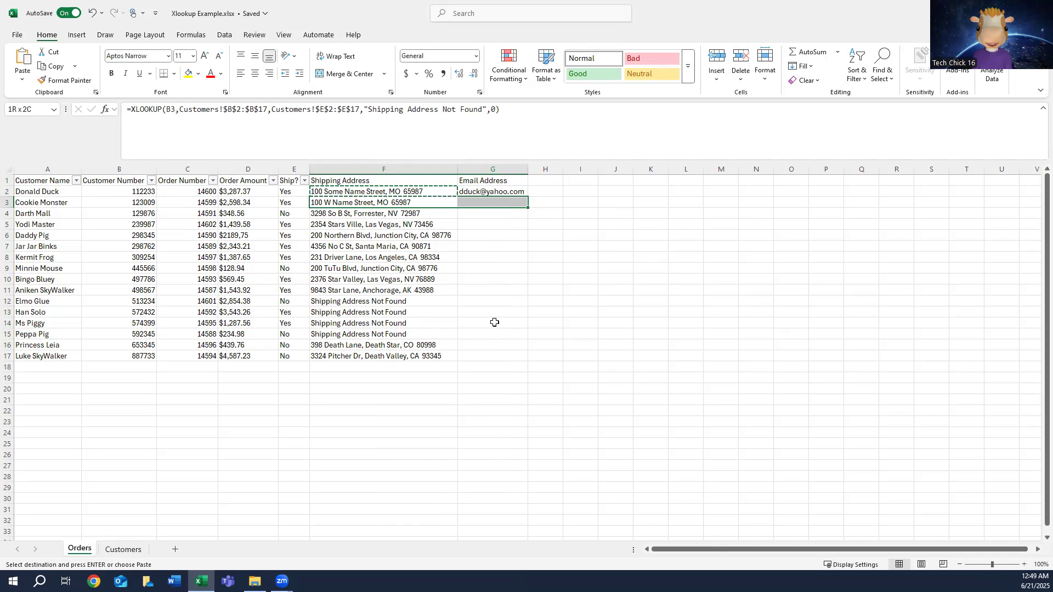
pyautogui.keyDown('shift'); pyautogui.click(478, 356); pyautogui.keyUp('shift')
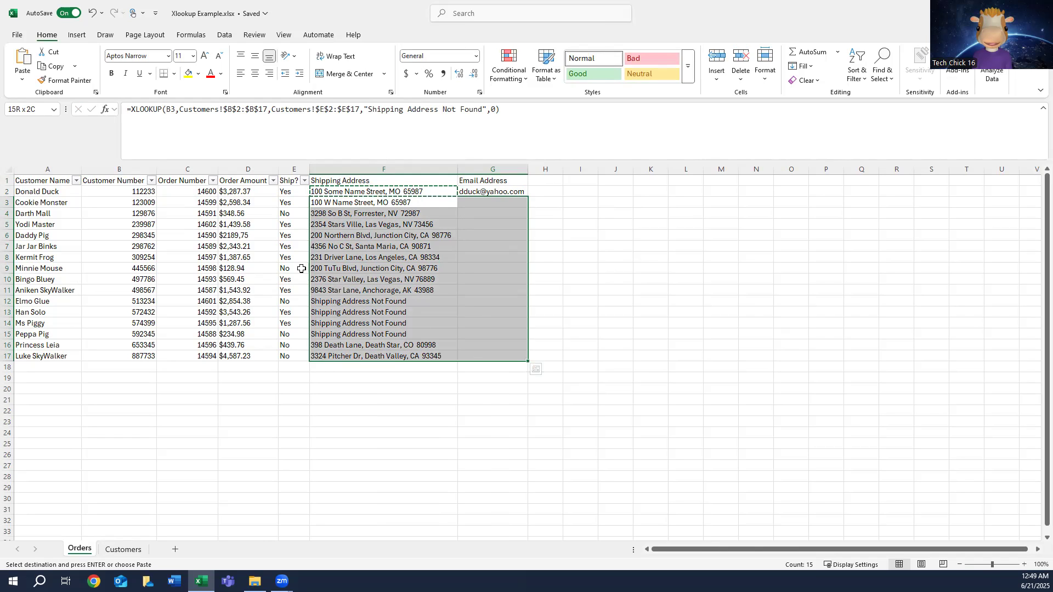
pyautogui.rightClick(442, 222)
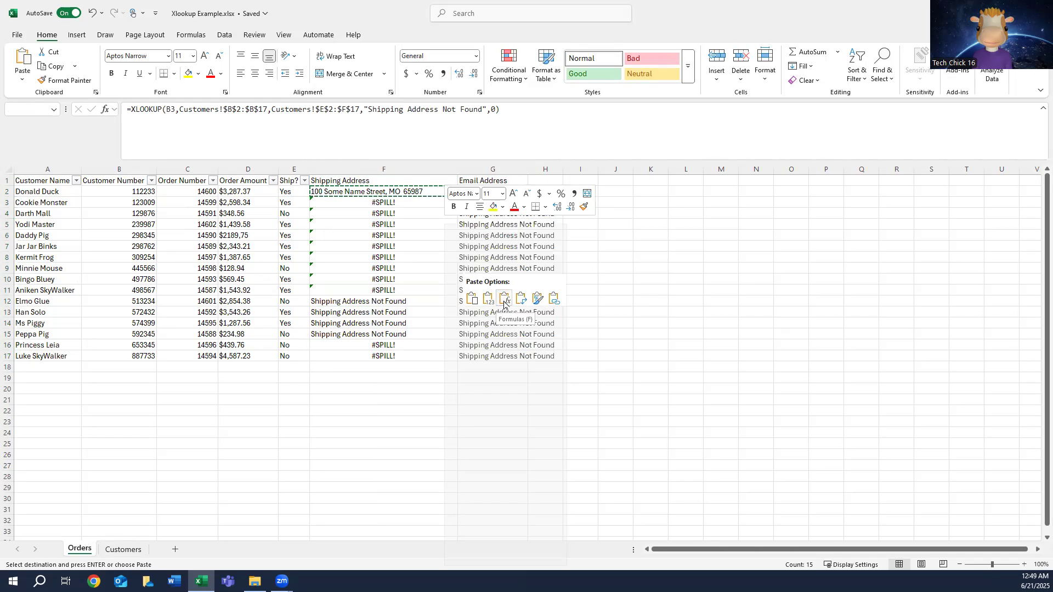
pyautogui.click(504, 303)
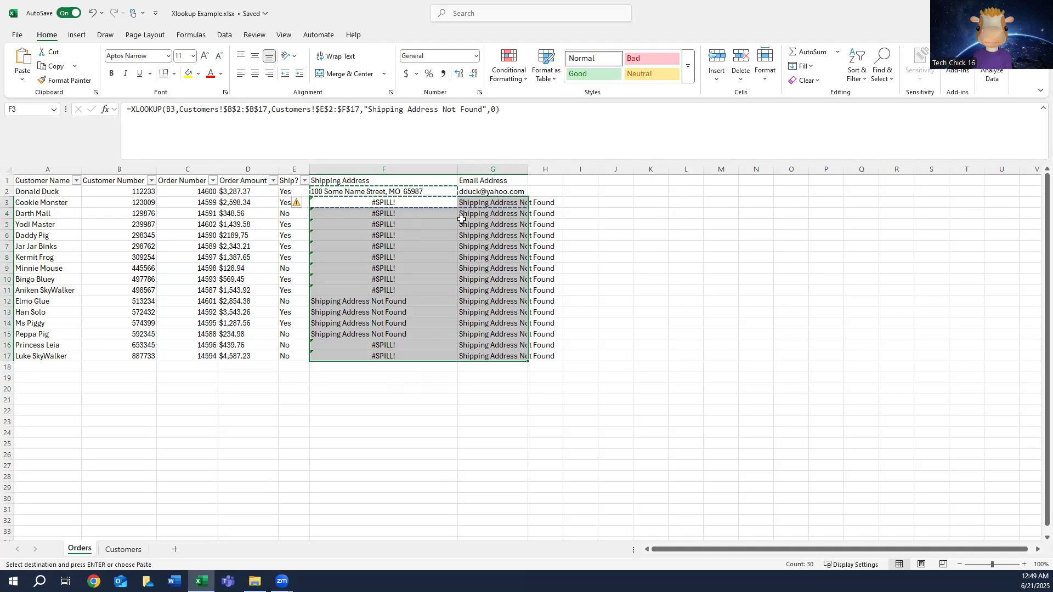
pyautogui.click(404, 204)
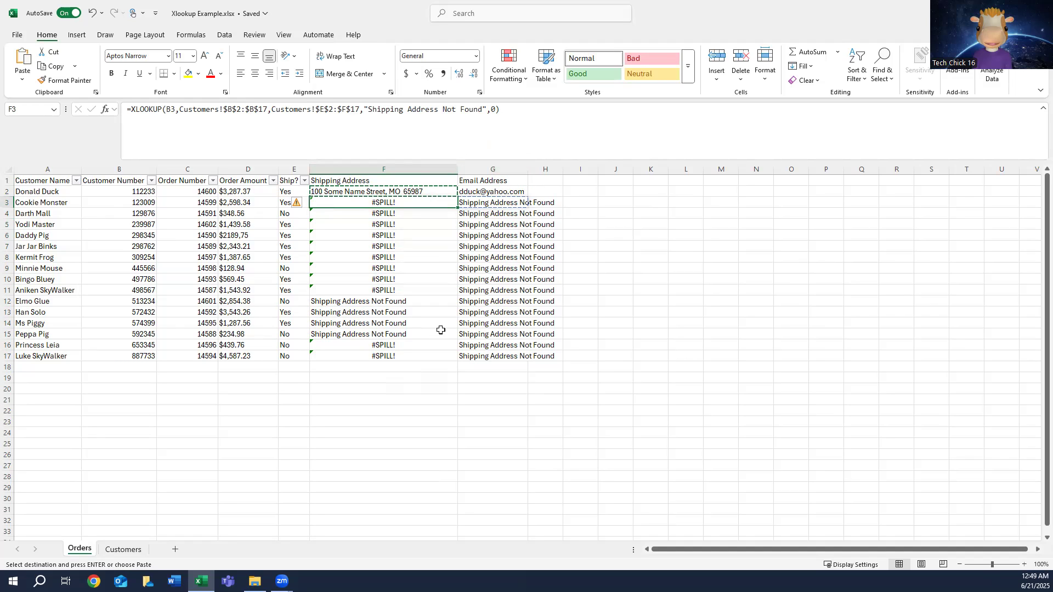
pyautogui.hotkey('ctrl', 'z')
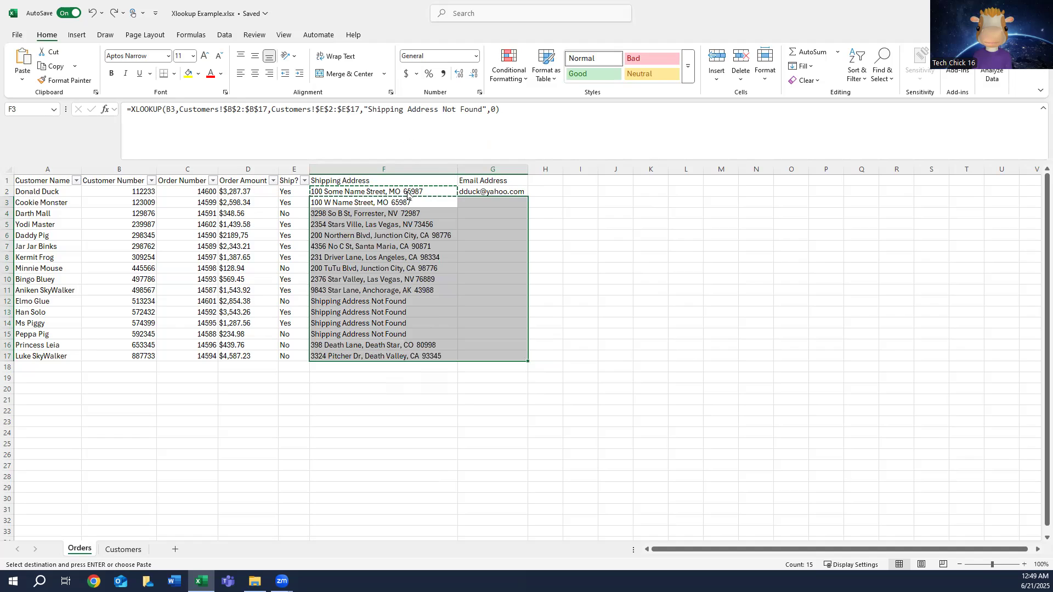
# Step: Paste only the copied F2 formula into F3:F17 and check row 12's email cell and customer name
pyautogui.click(410, 202)
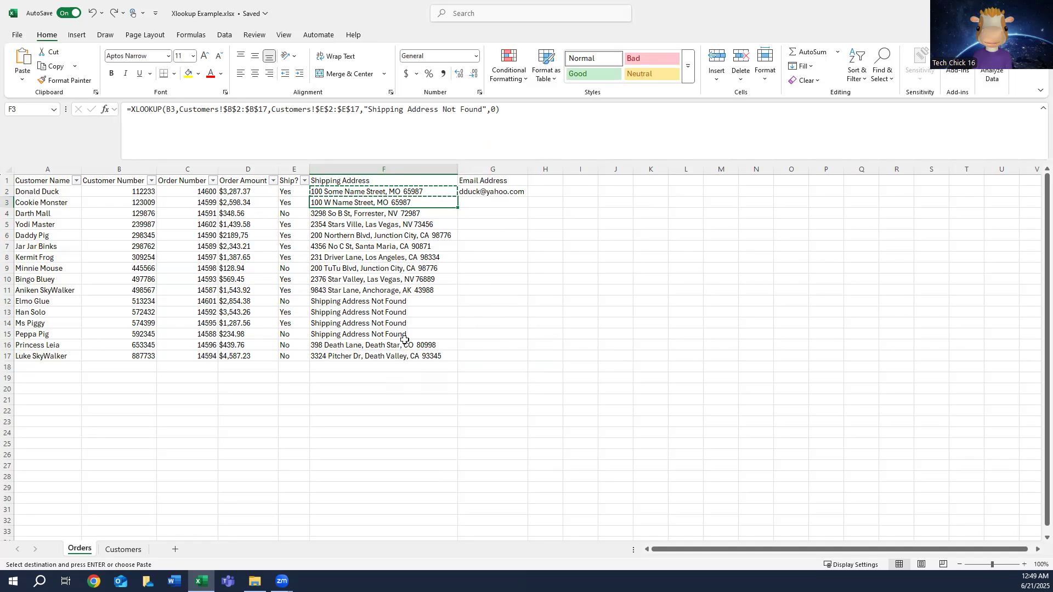
pyautogui.keyDown('shift'); pyautogui.click(381, 353); pyautogui.keyUp('shift')
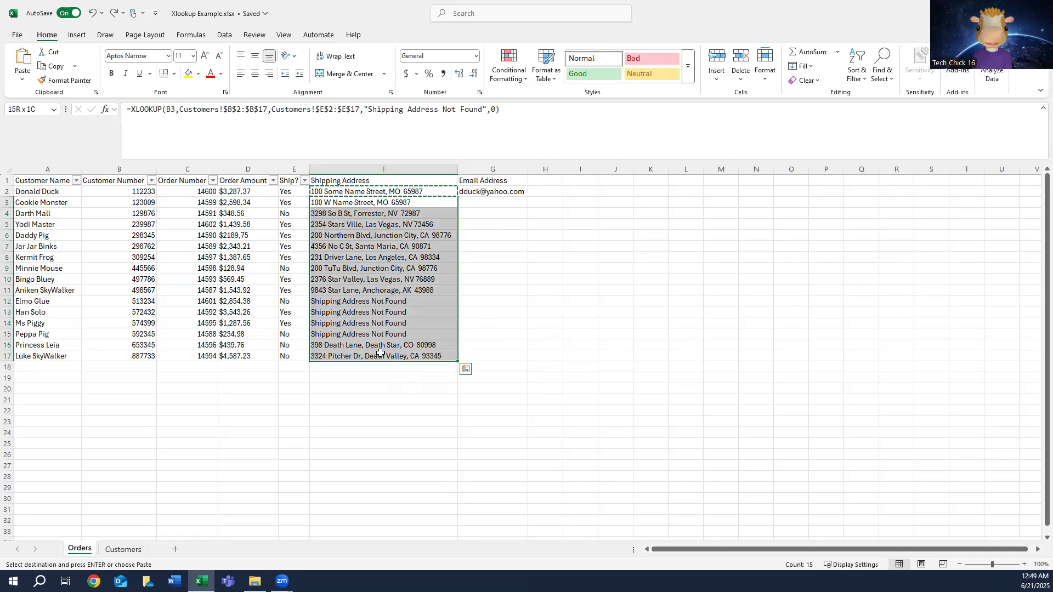
pyautogui.rightClick(368, 243)
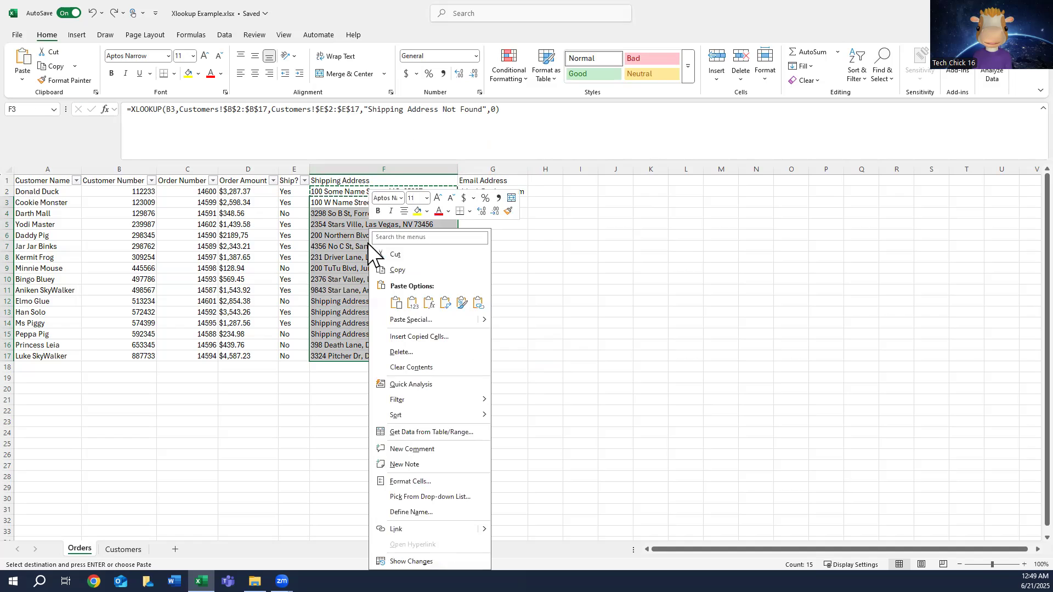
pyautogui.click(429, 302)
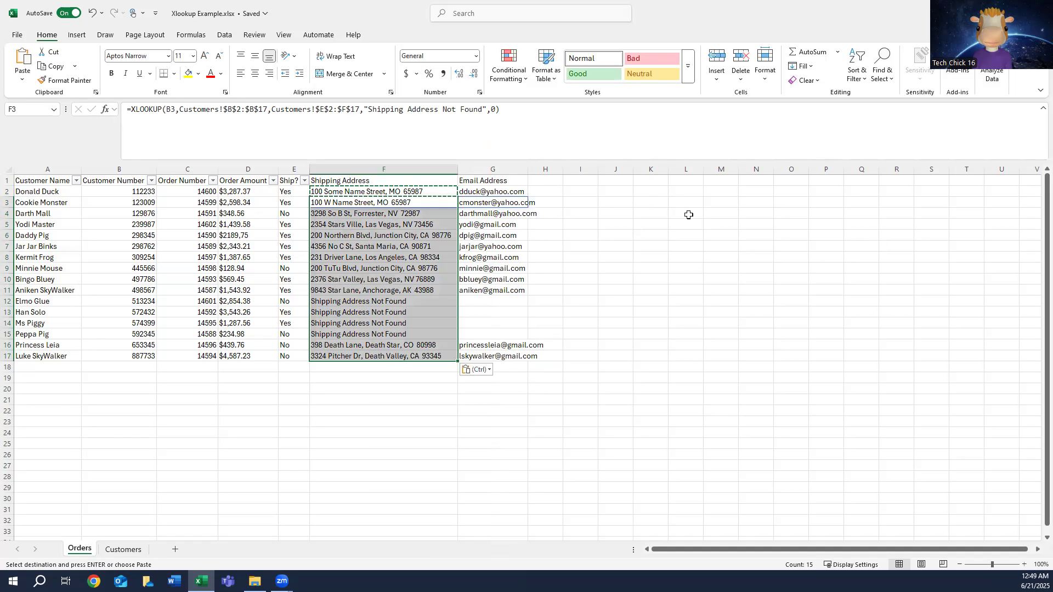
pyautogui.click(495, 301)
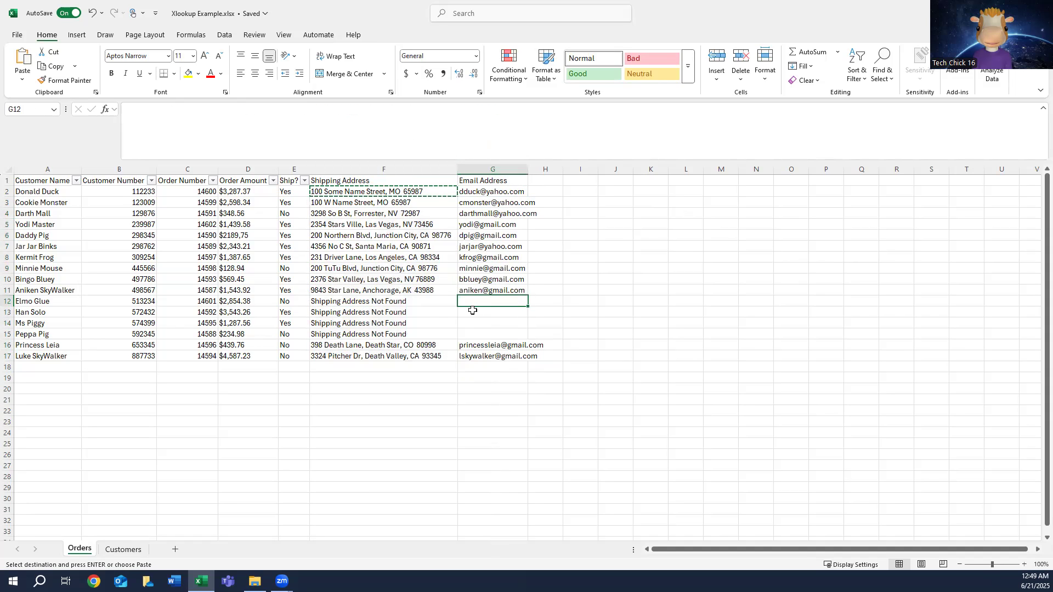
pyautogui.click(41, 303)
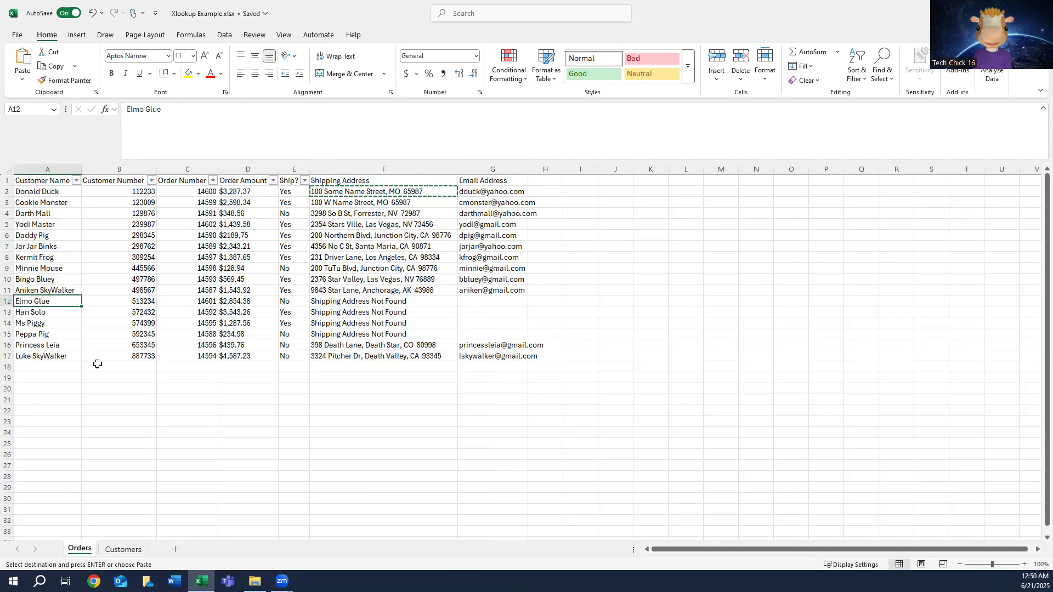